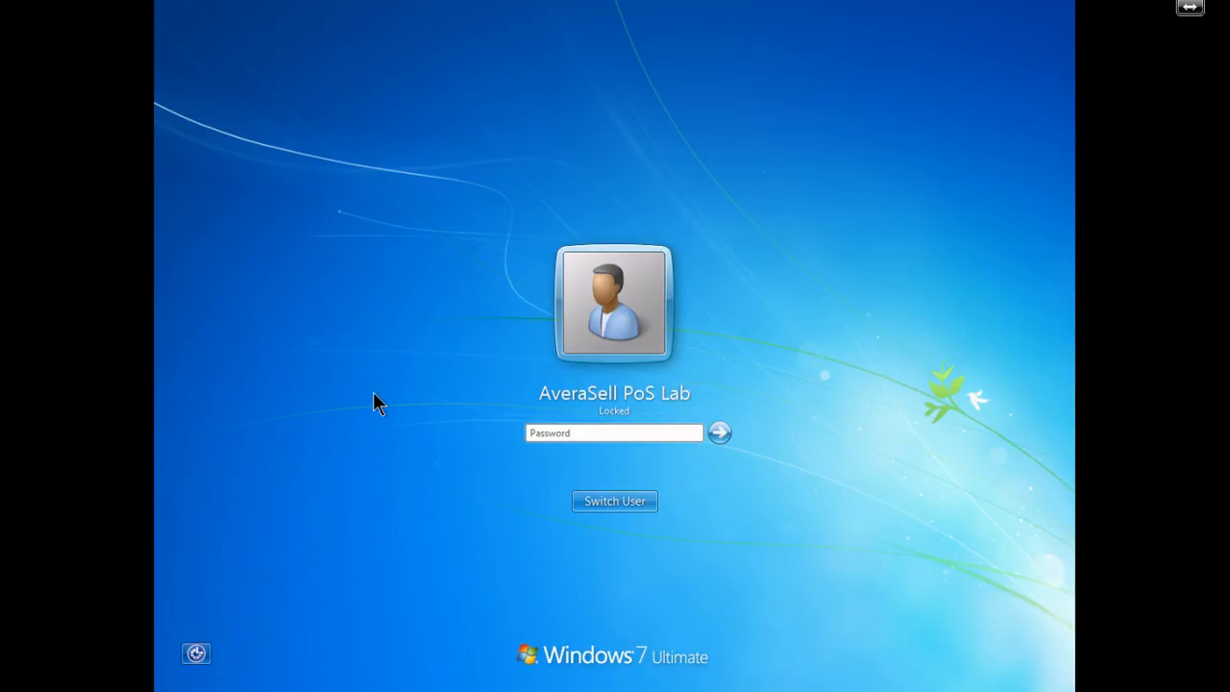
Unlock the Windows 7 lock screen with the account password.
{"action": "type", "text": "********"}
{"action": "key", "text": "Return"}
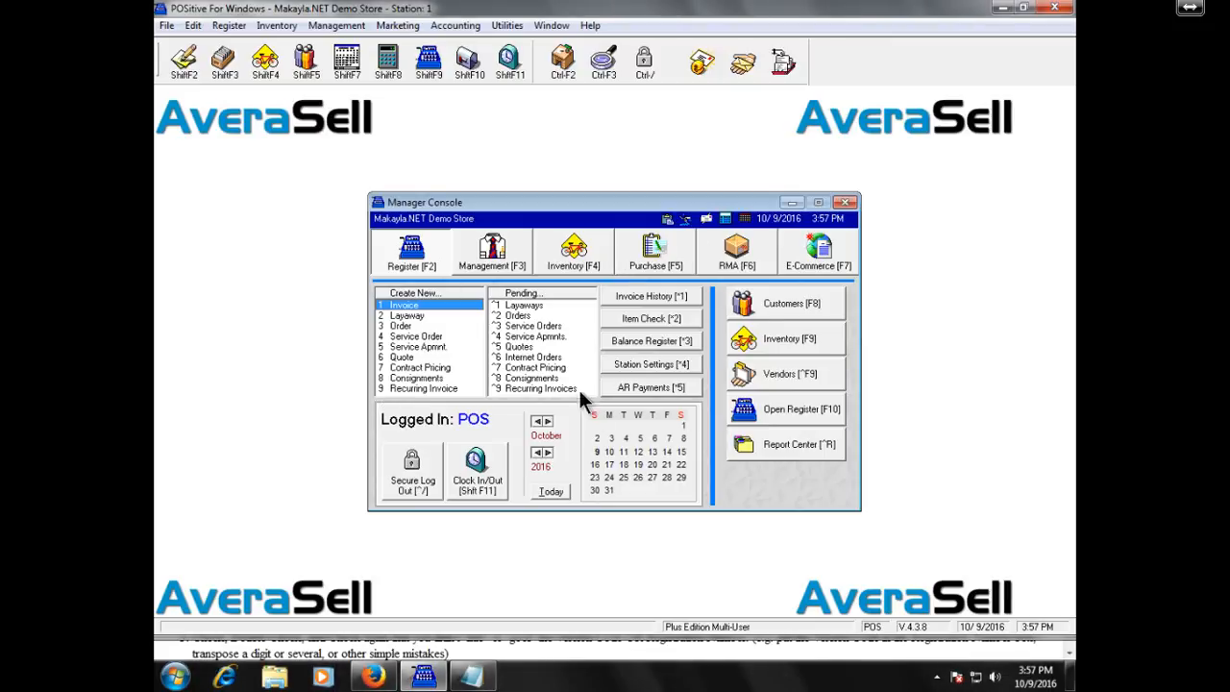
Look through the Management, Inventory, Purchase, RMA and Register sections of the Manager Console.
{"action": "left_click", "coordinate": [500, 261]}
{"action": "left_click", "coordinate": [545, 255]}
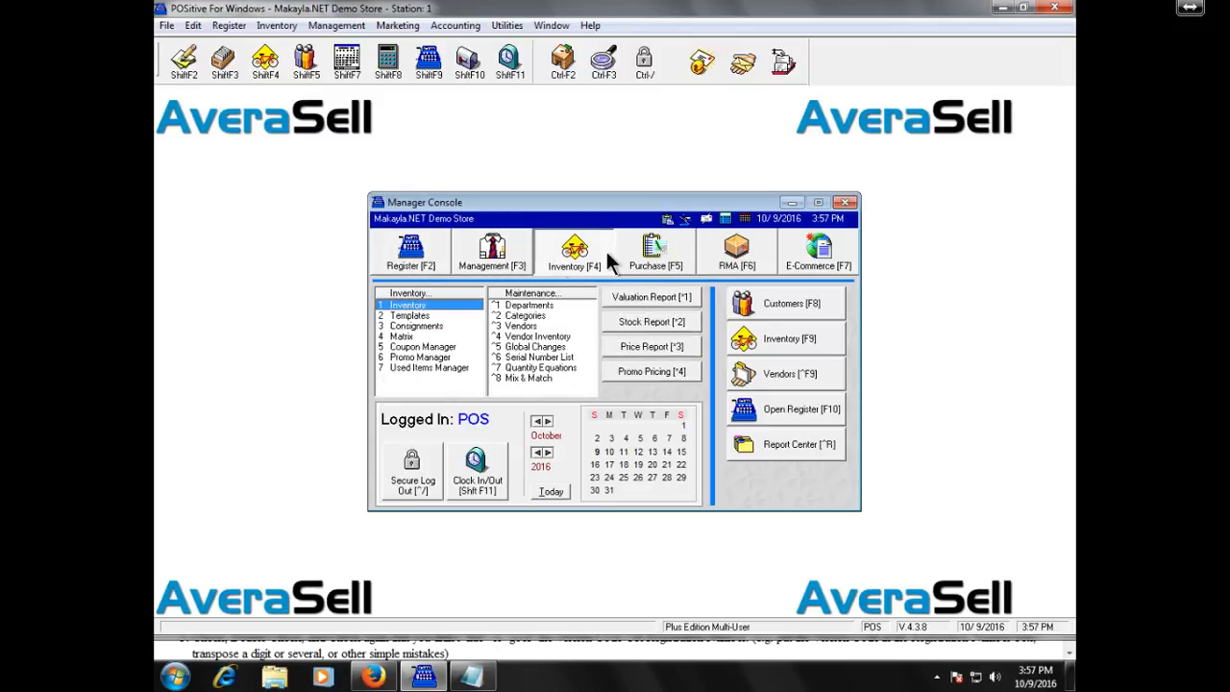
{"action": "left_click", "coordinate": [649, 255]}
{"action": "left_click", "coordinate": [701, 255]}
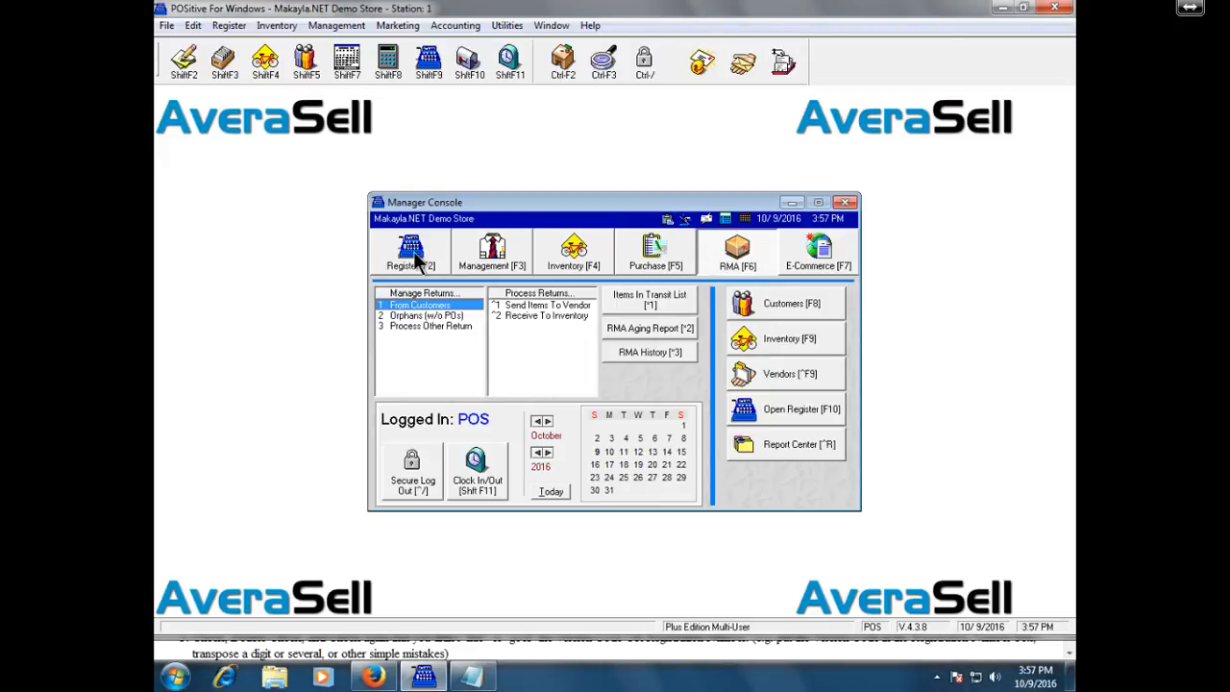
{"action": "left_click", "coordinate": [411, 254]}
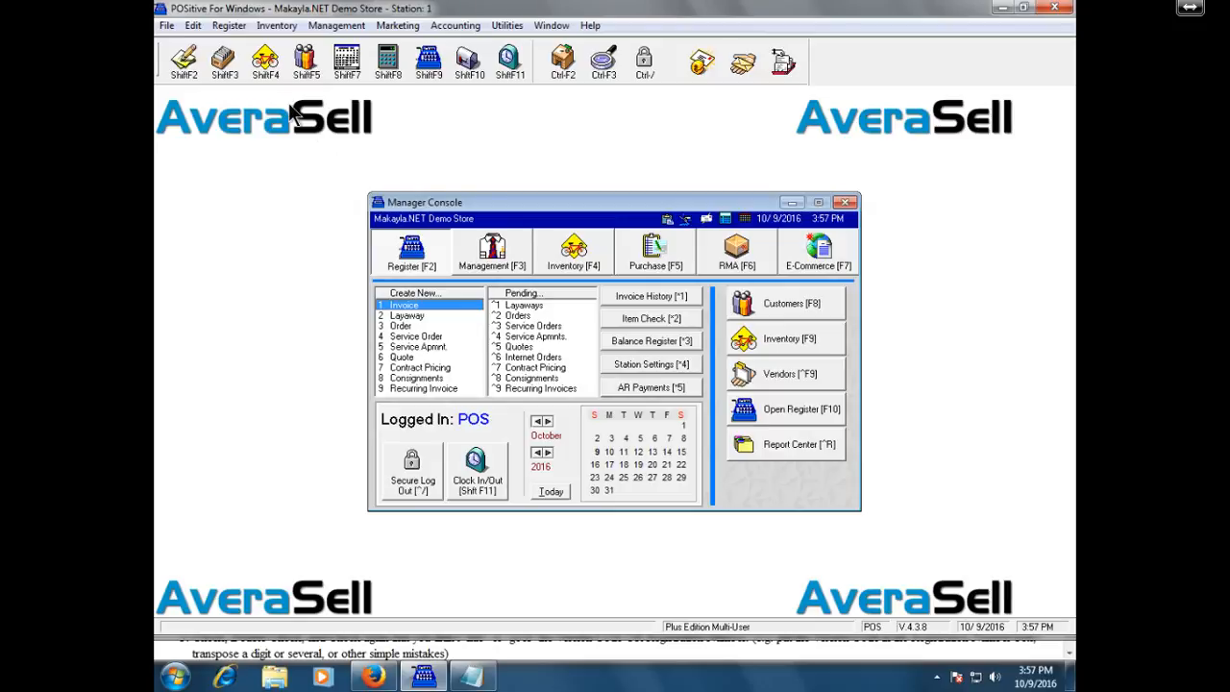
Browse the menu bar's command lists, then close the Manager Console.
{"action": "left_click", "coordinate": [168, 27]}
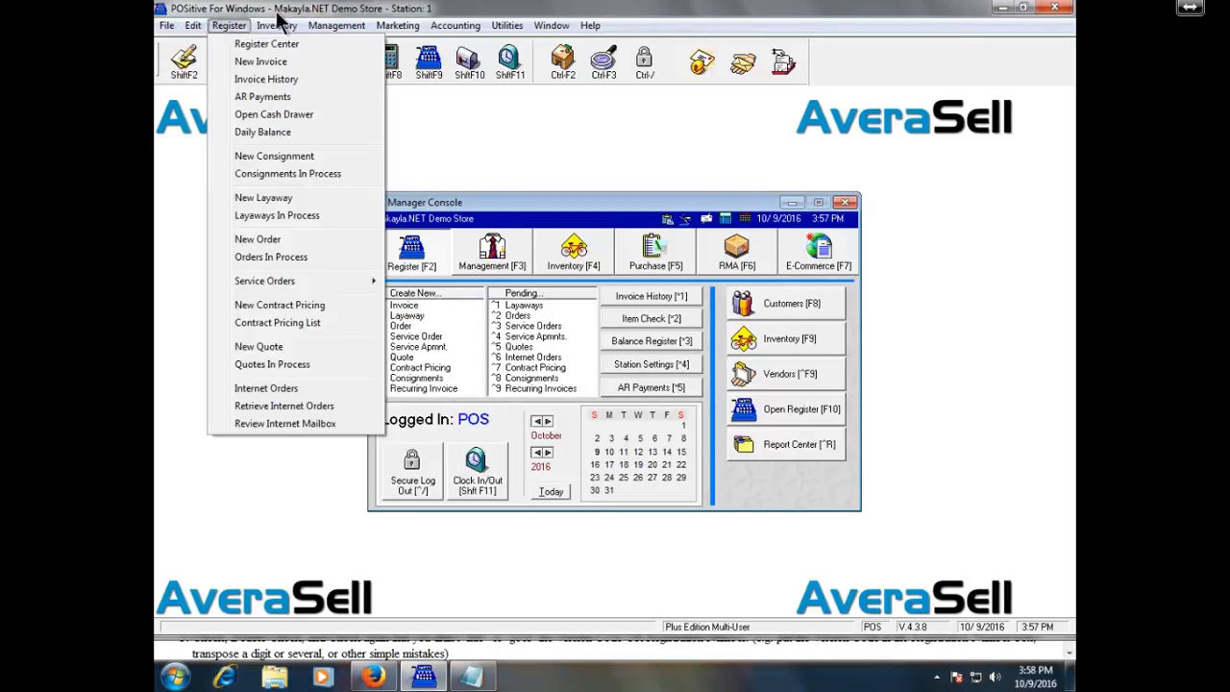
{"action": "mouse_move", "coordinate": [478, 29]}
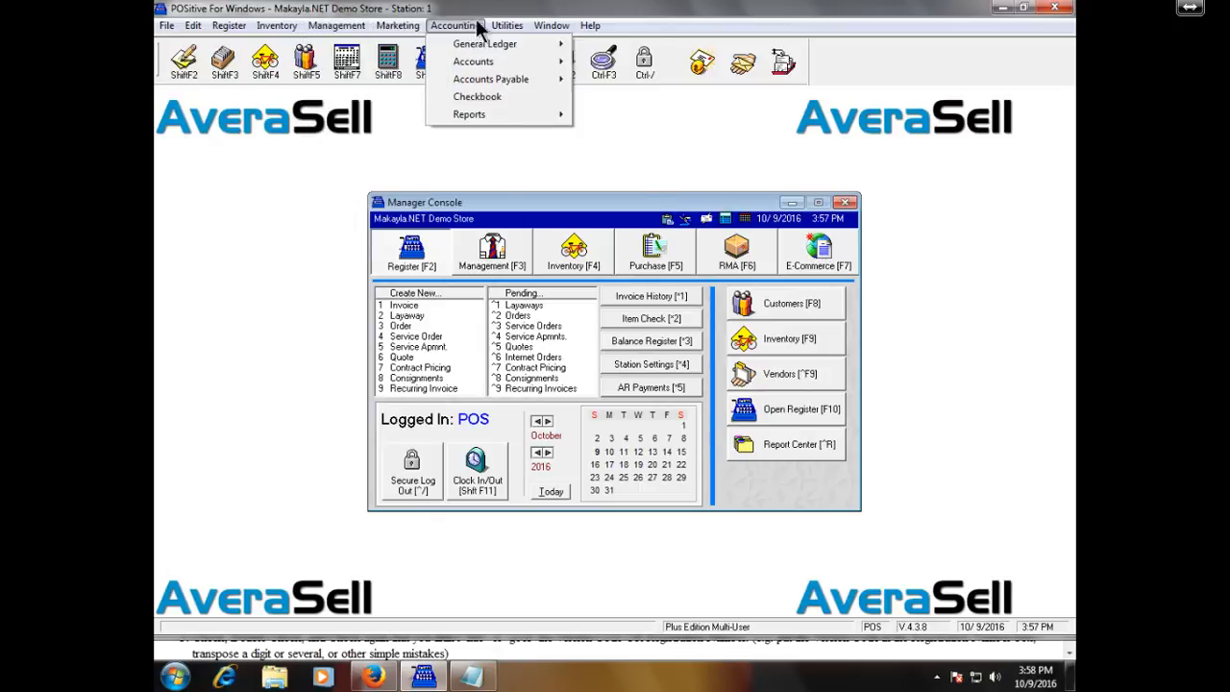
{"action": "left_click", "coordinate": [562, 29]}
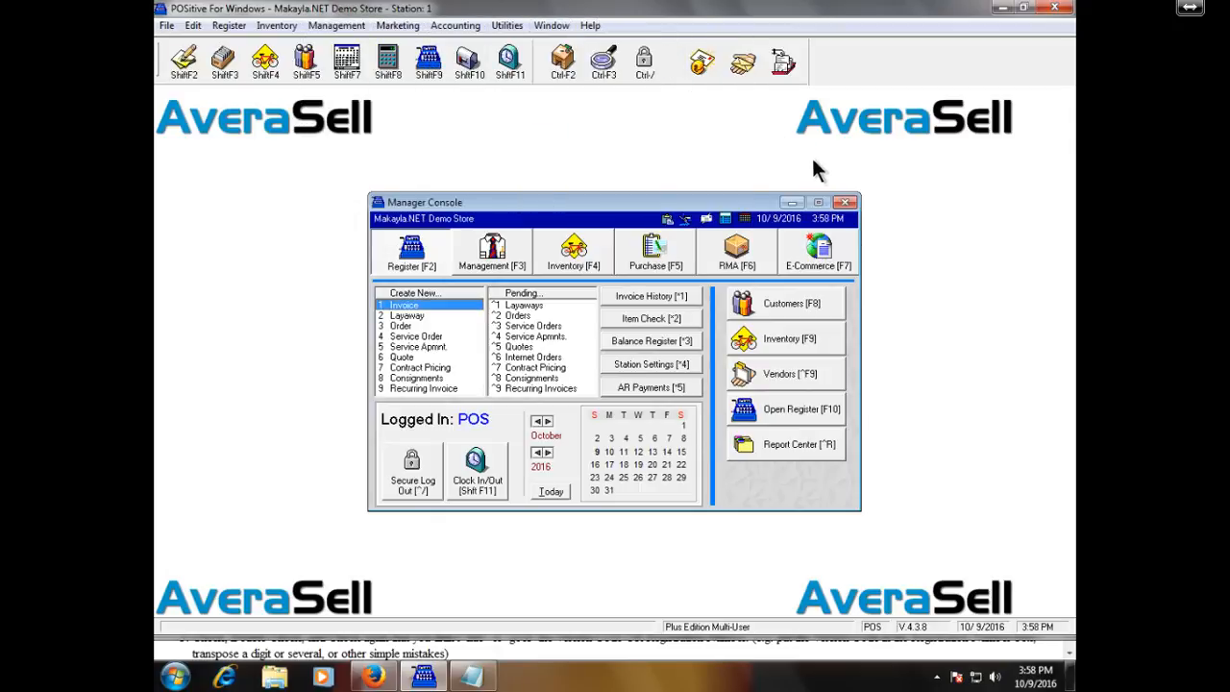
{"action": "left_click", "coordinate": [846, 203]}
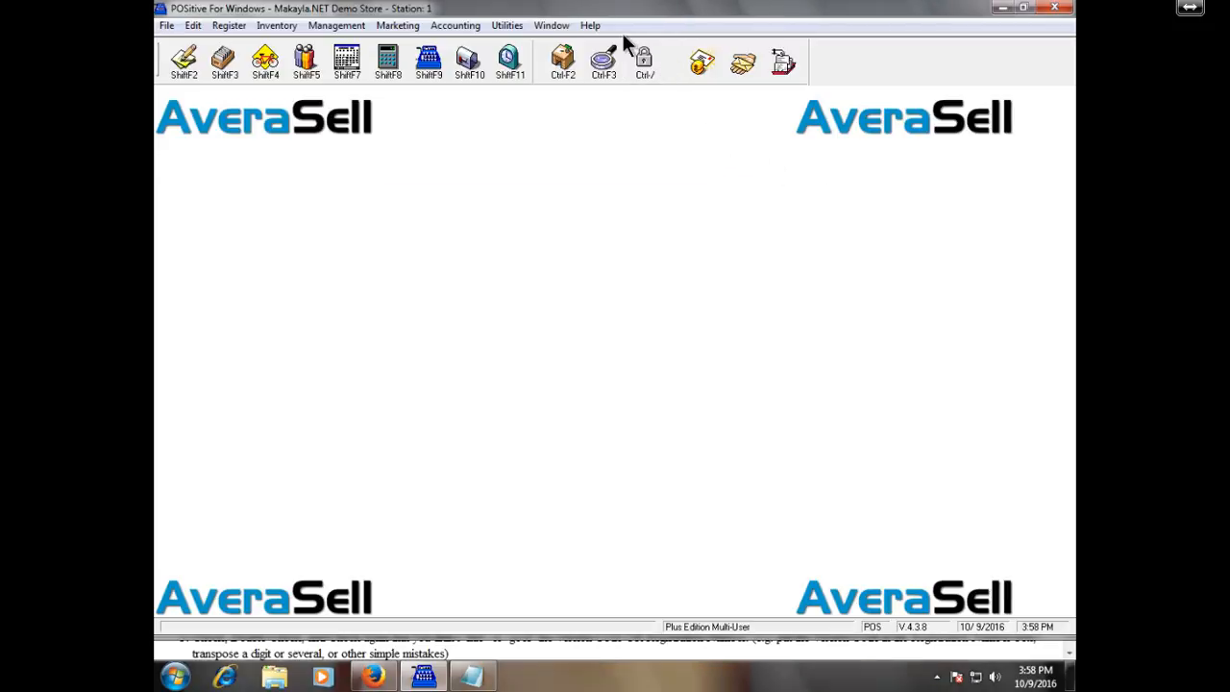
{"action": "left_click", "coordinate": [591, 29]}
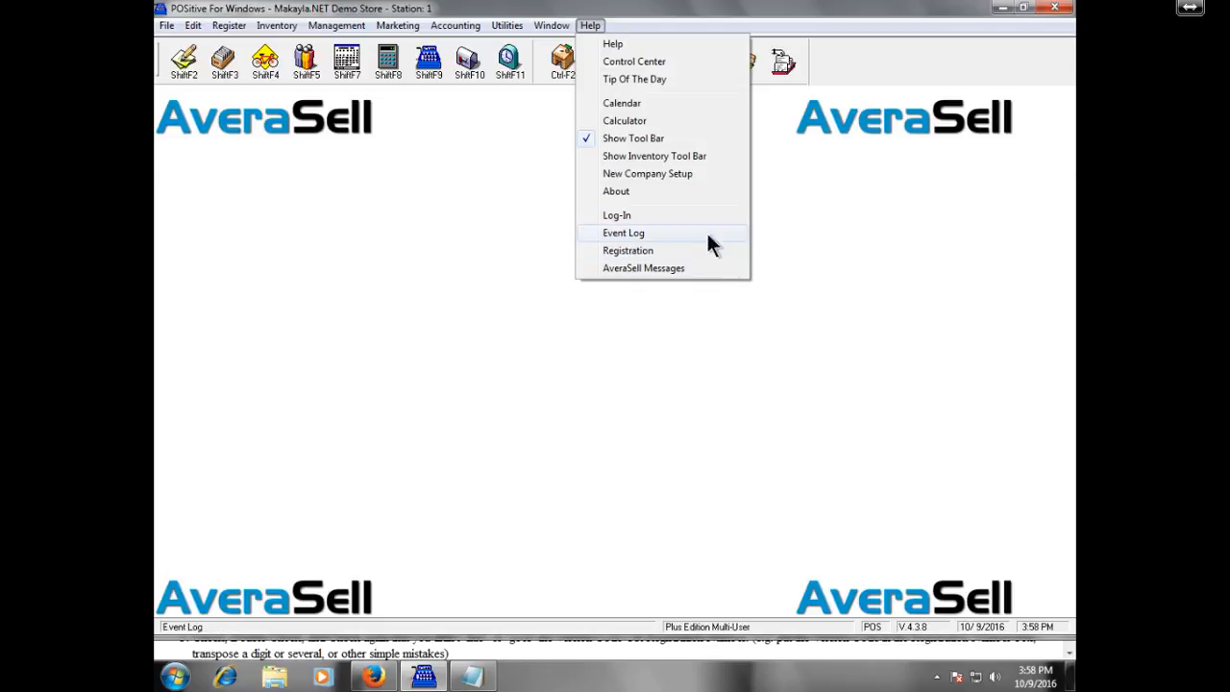
{"action": "left_click", "coordinate": [660, 64]}
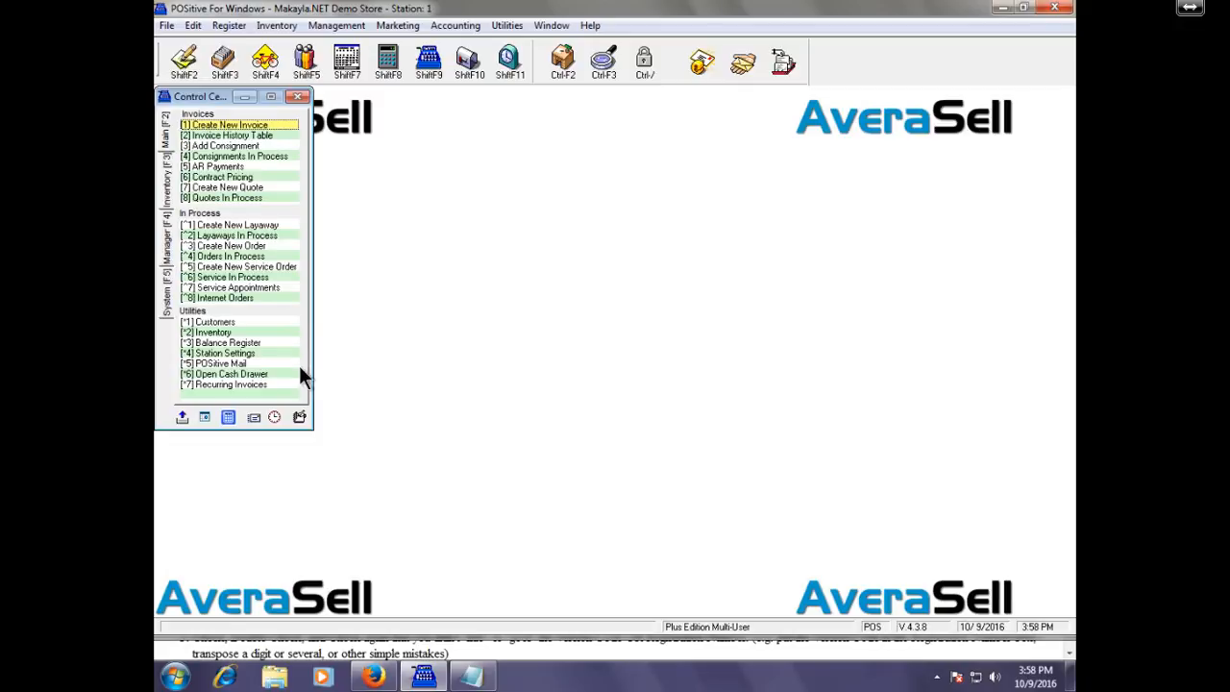
{"action": "left_click", "coordinate": [165, 176]}
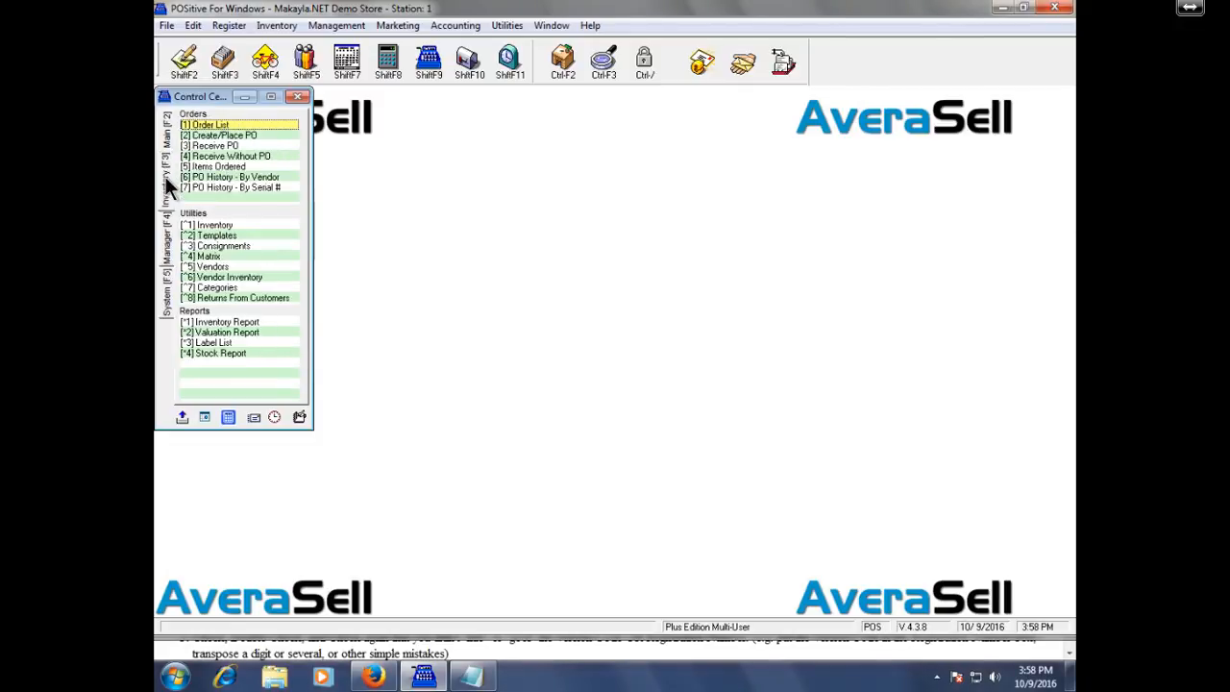
{"action": "left_click", "coordinate": [168, 231]}
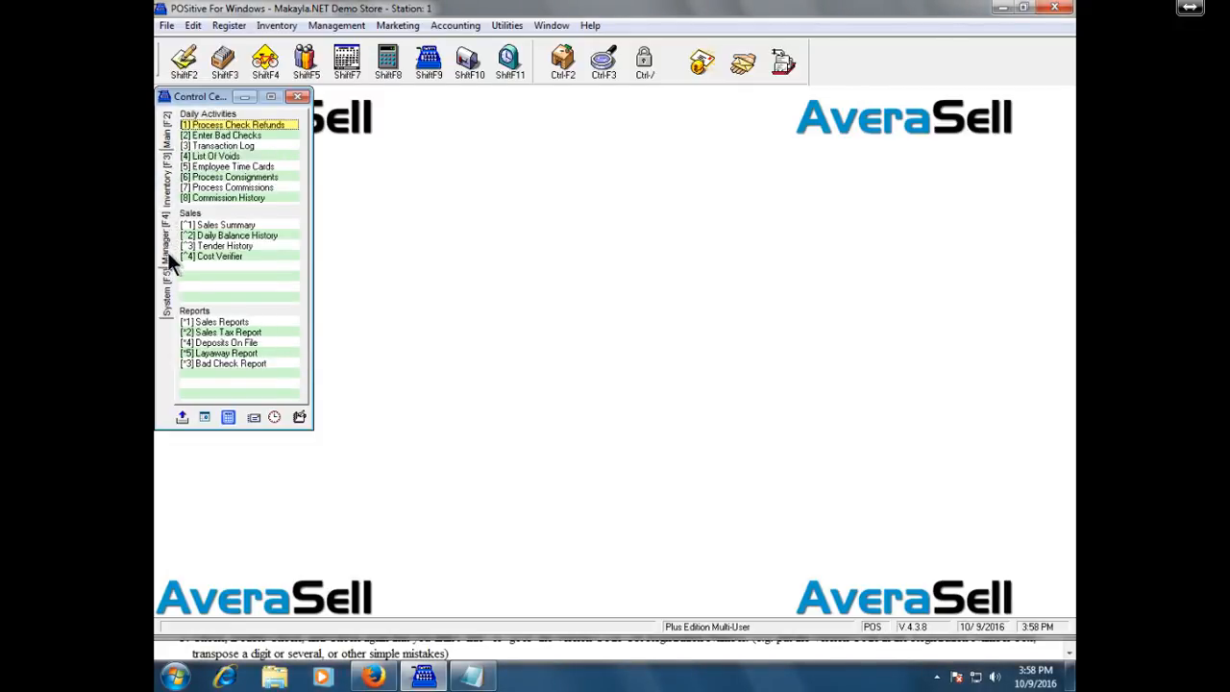
{"action": "left_click", "coordinate": [168, 293]}
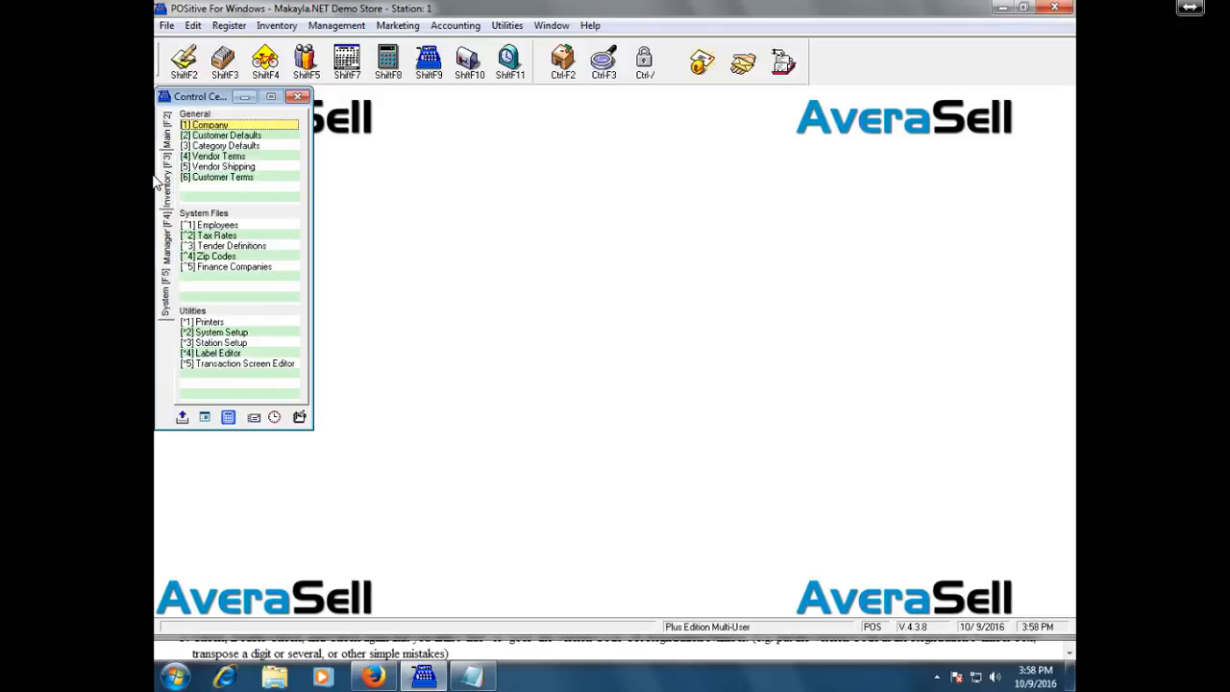
{"action": "left_click", "coordinate": [166, 148]}
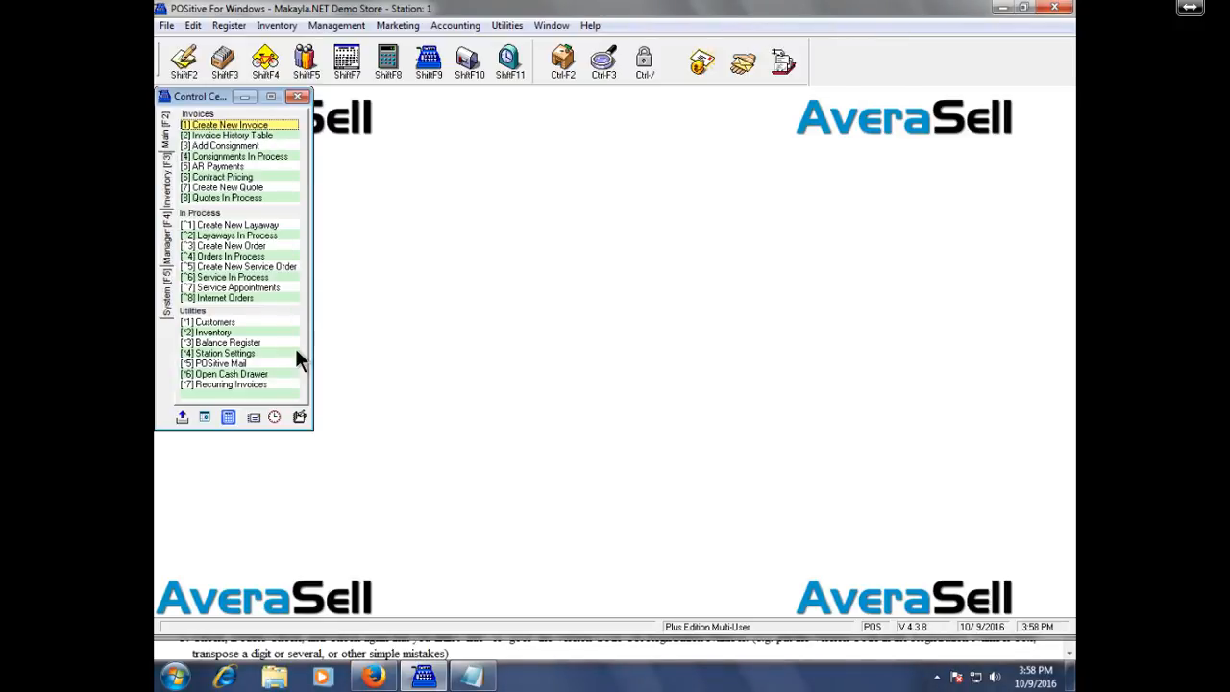
{"action": "left_click", "coordinate": [300, 97]}
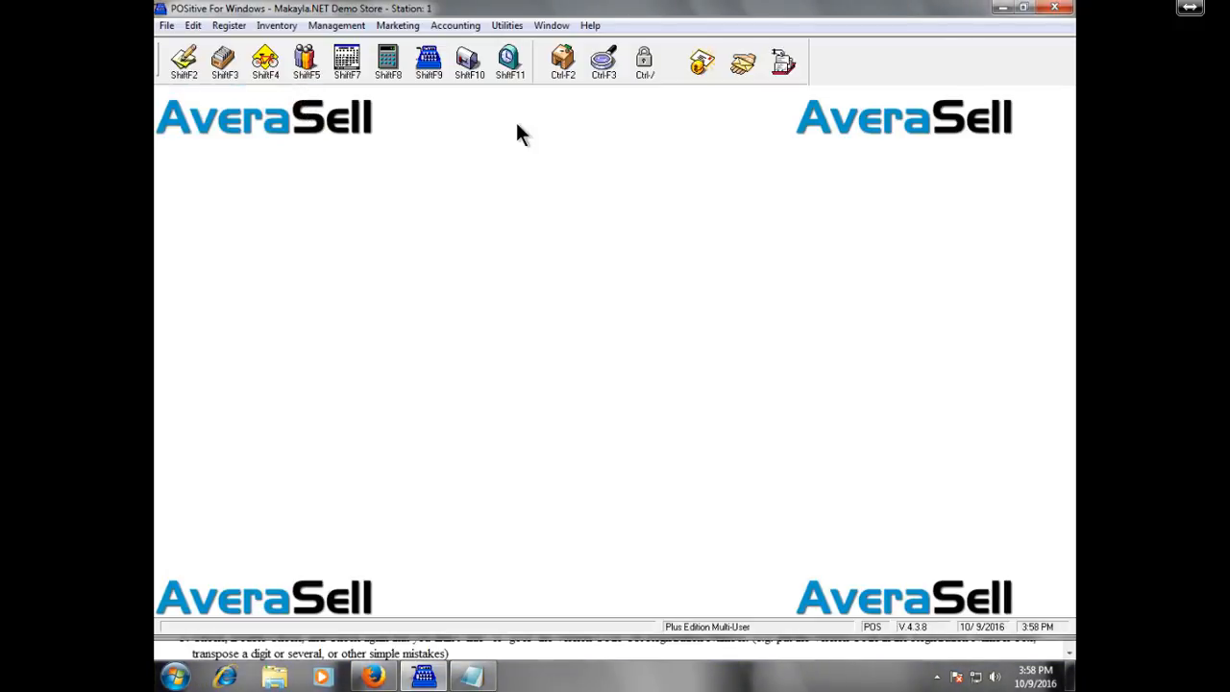
Reopen the Manager Console with the Ctrl-F2 button and glance at the File > System submenu.
{"action": "left_click", "coordinate": [560, 75]}
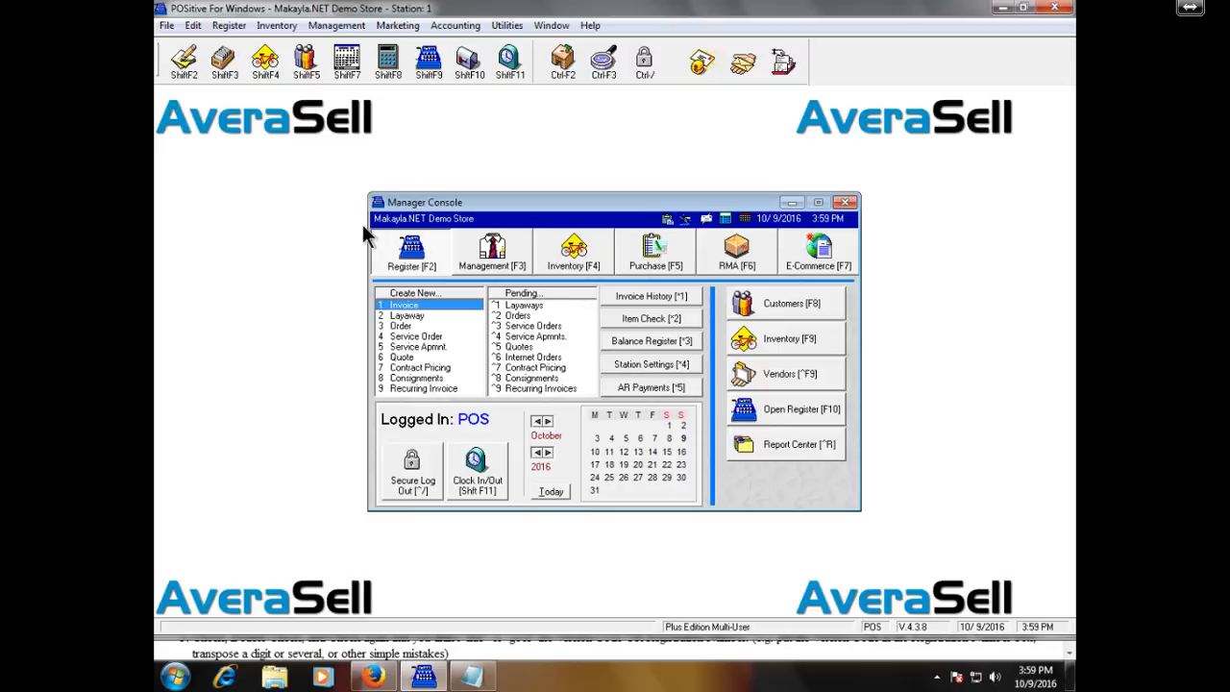
{"action": "left_click", "coordinate": [165, 25]}
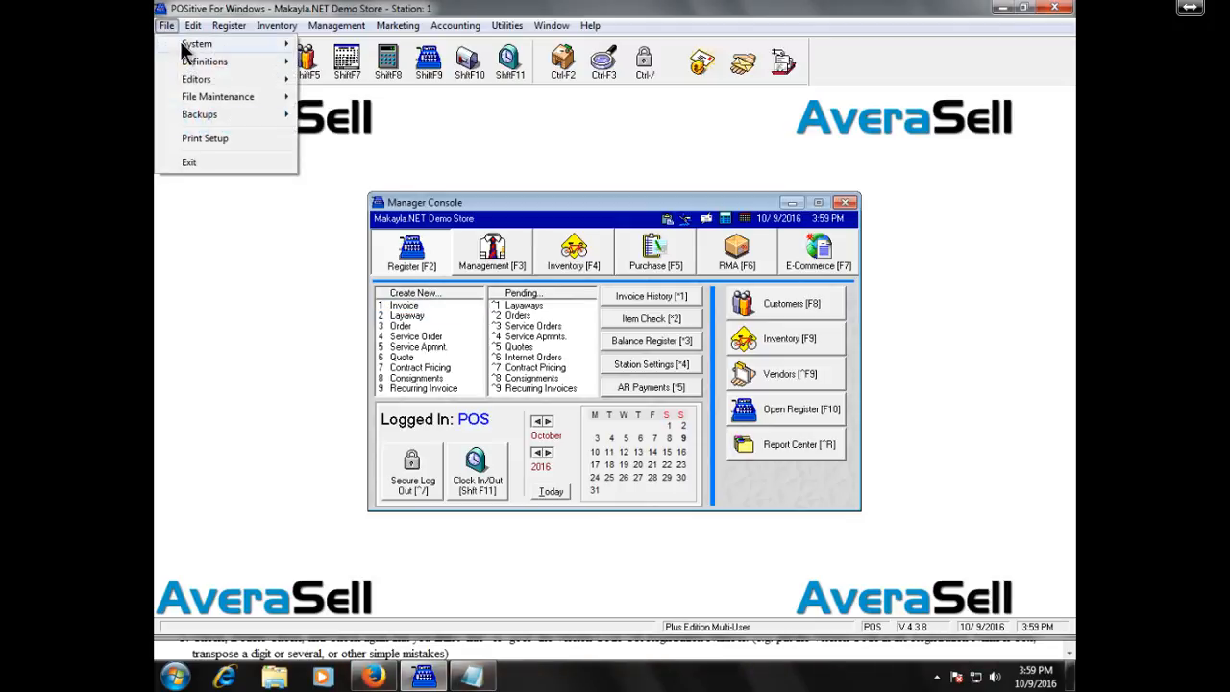
{"action": "mouse_move", "coordinate": [185, 48]}
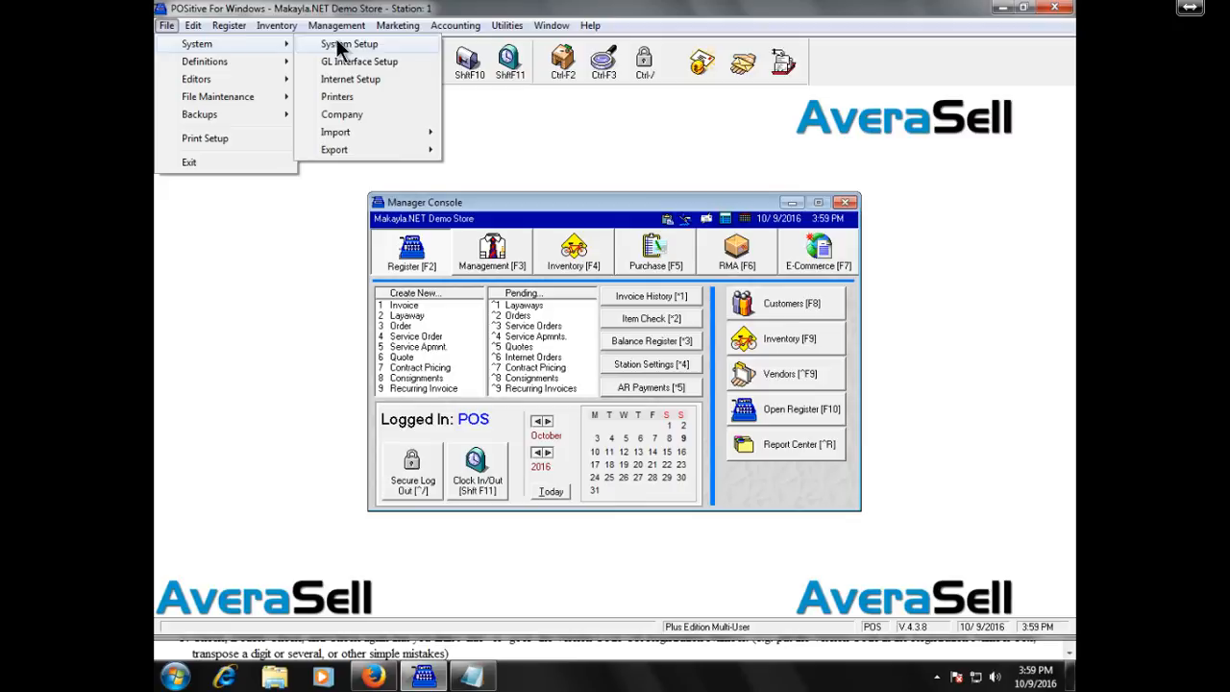
{"action": "left_click", "coordinate": [294, 343]}
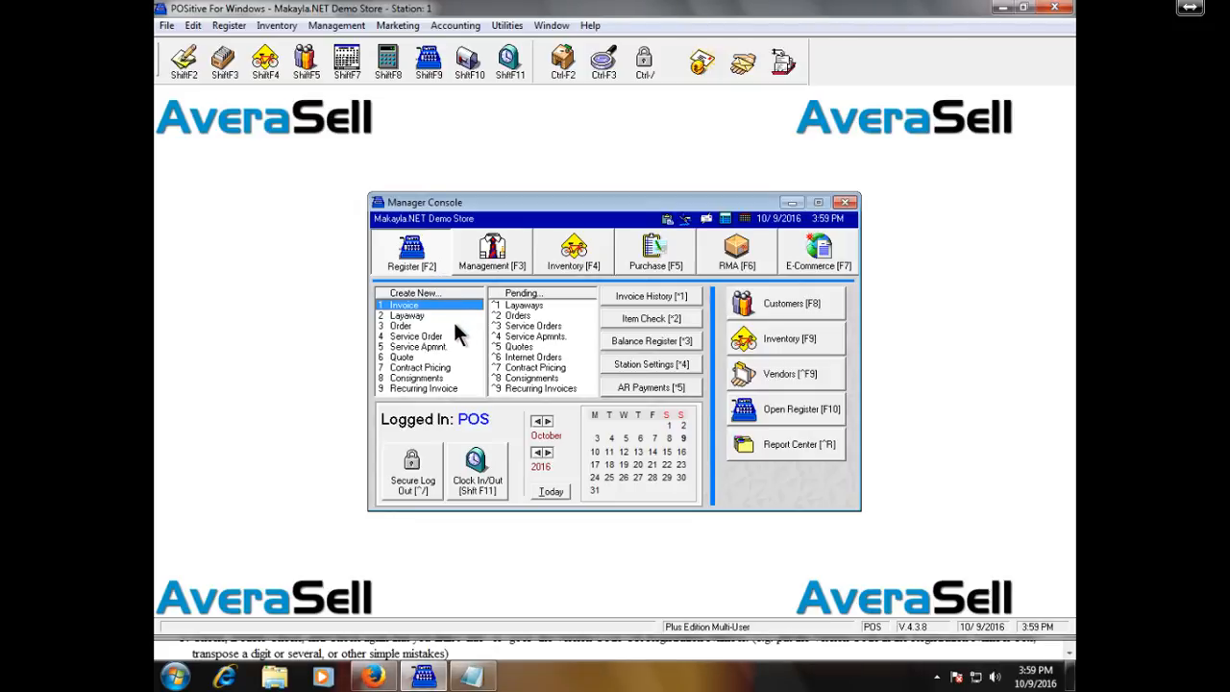
Start new invoice 1001 and void it without adding items.
{"action": "key", "text": "Return"}
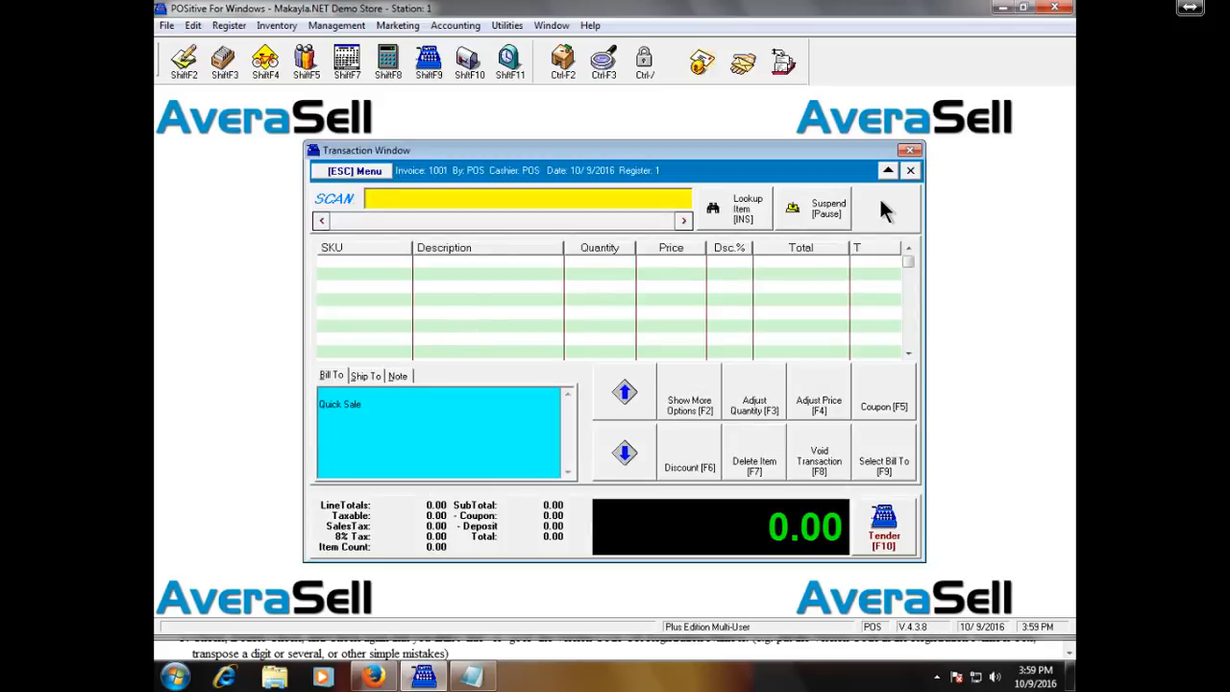
{"action": "left_click", "coordinate": [909, 152]}
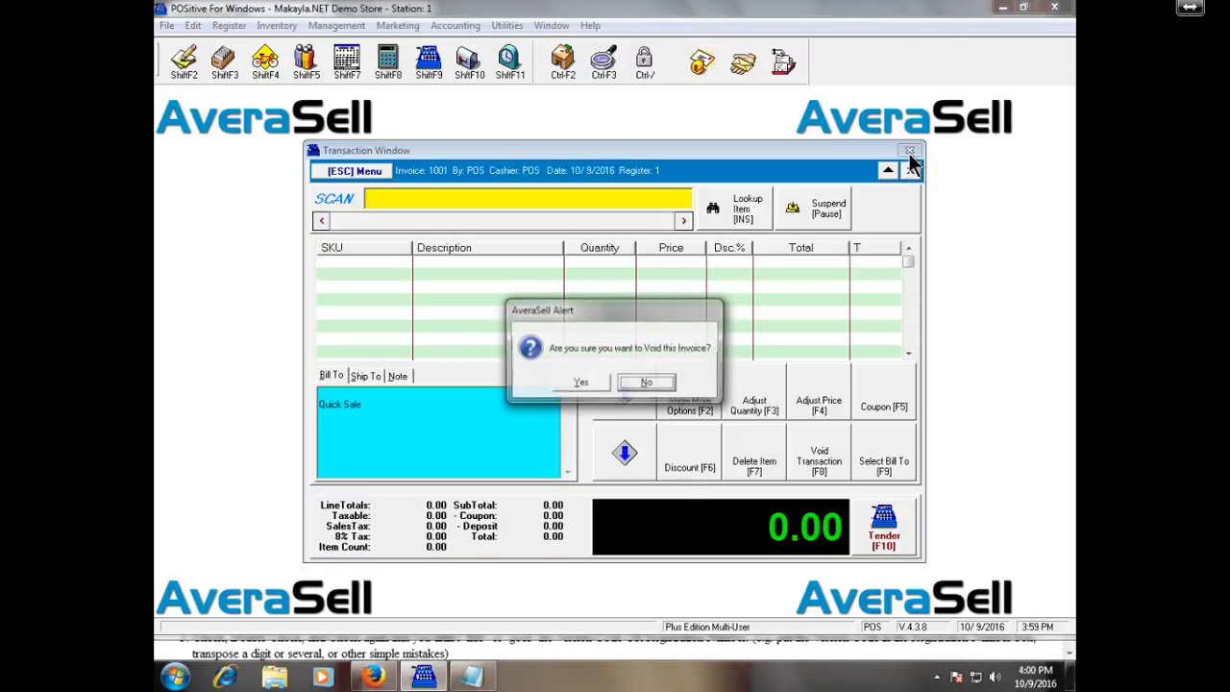
{"action": "left_click", "coordinate": [596, 380]}
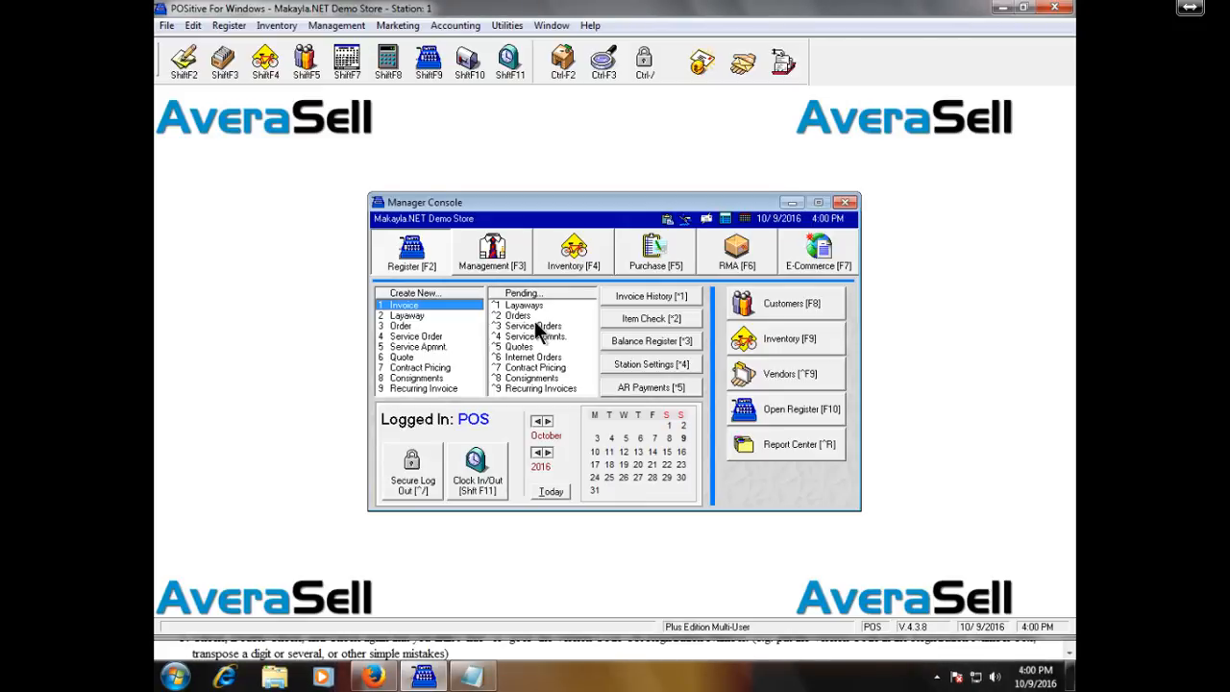
Open Layaways In Process with Ctrl+1, then close it from its system menu.
{"action": "key", "text": "ctrl+1"}
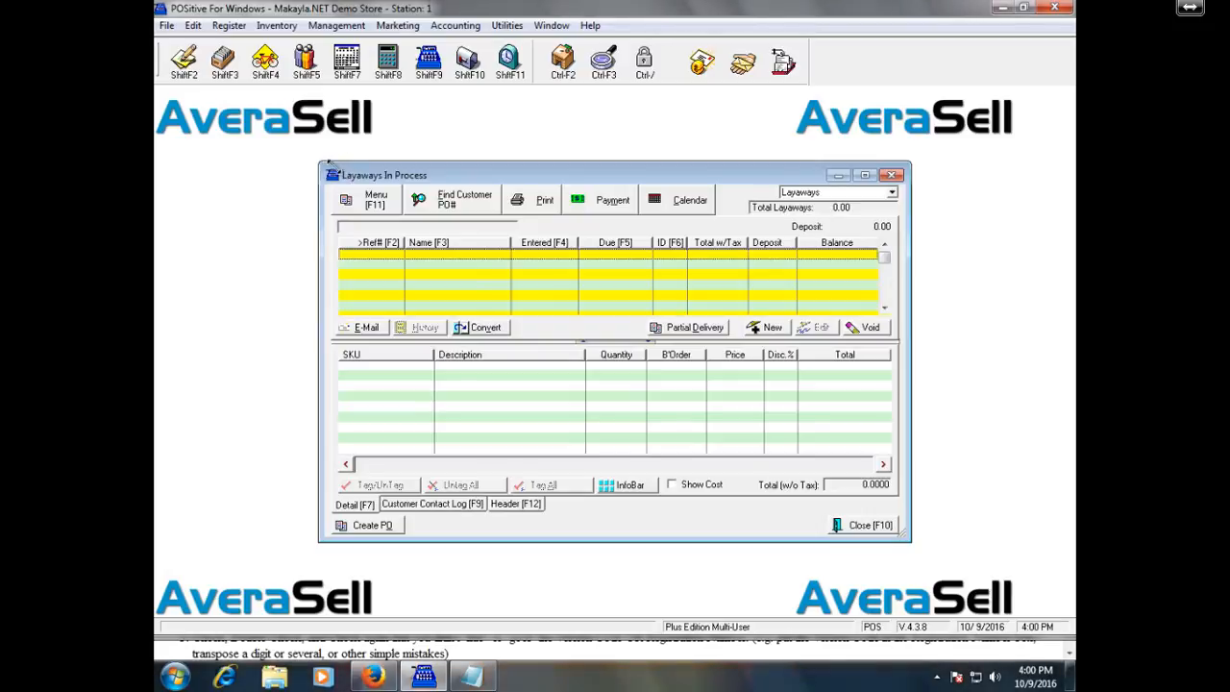
{"action": "left_click", "coordinate": [332, 176]}
{"action": "left_click", "coordinate": [333, 176]}
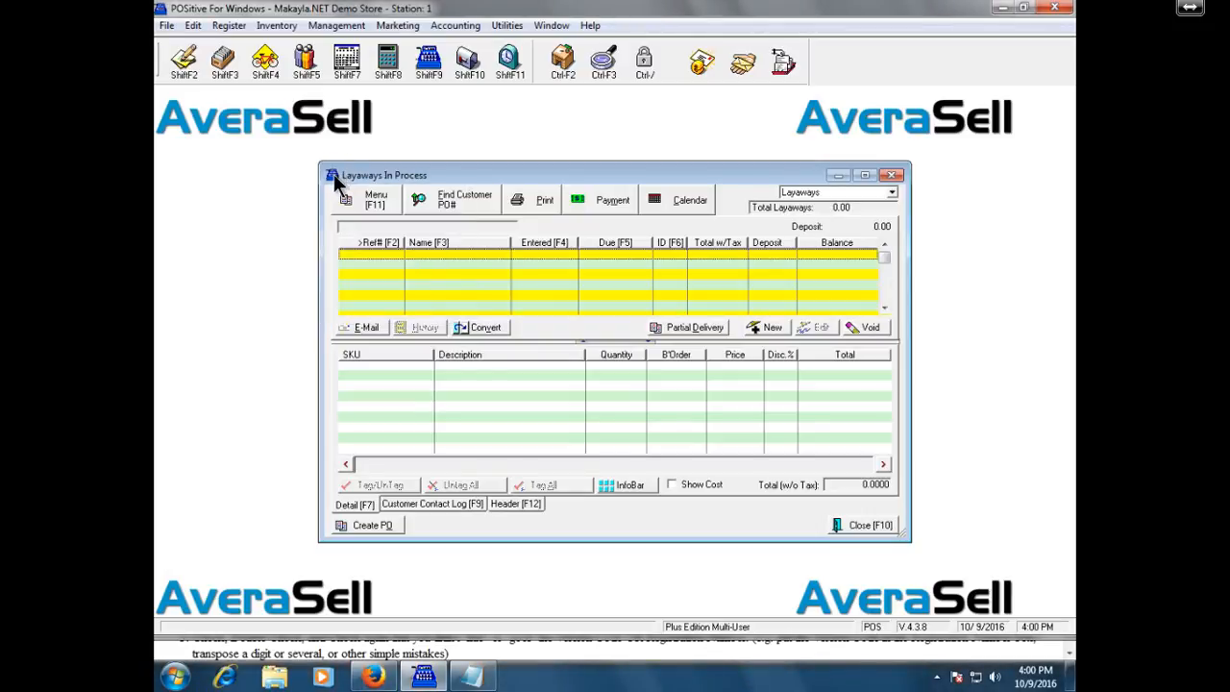
{"action": "left_click", "coordinate": [333, 176]}
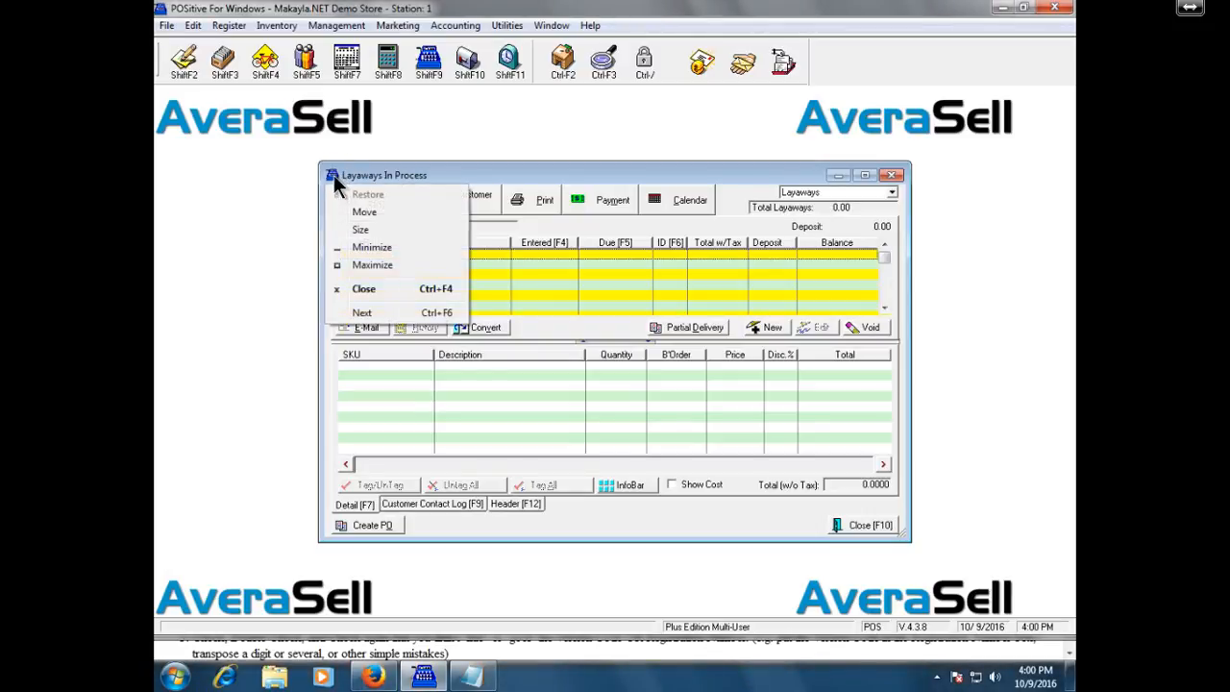
{"action": "left_click", "coordinate": [414, 288]}
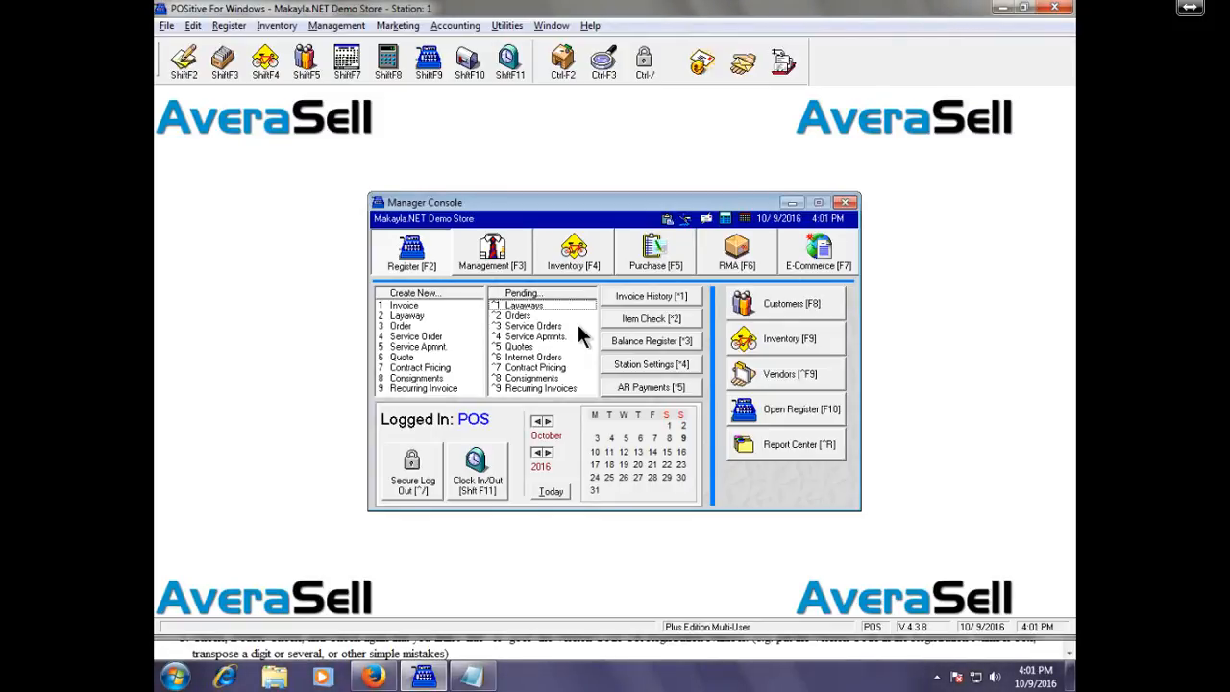
Peek at Station Settings (Ctrl+4) unchanged, then bring up Help > New Company Setup.
{"action": "key", "text": "ctrl+4"}
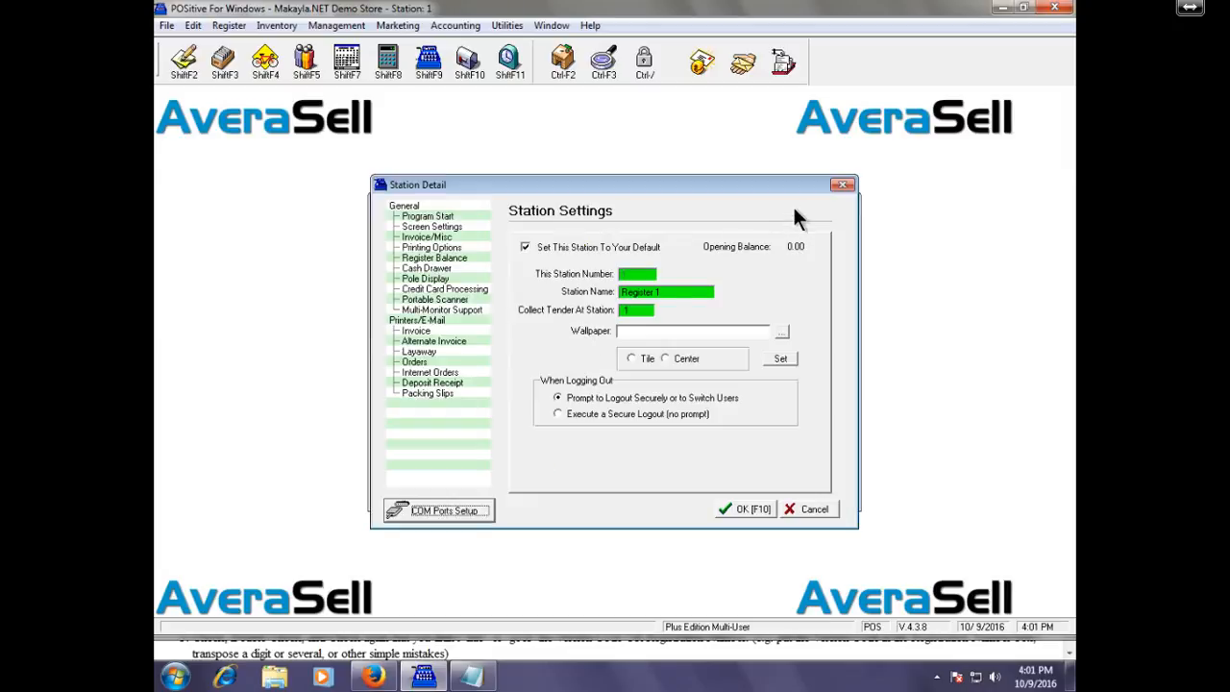
{"action": "left_click", "coordinate": [841, 185]}
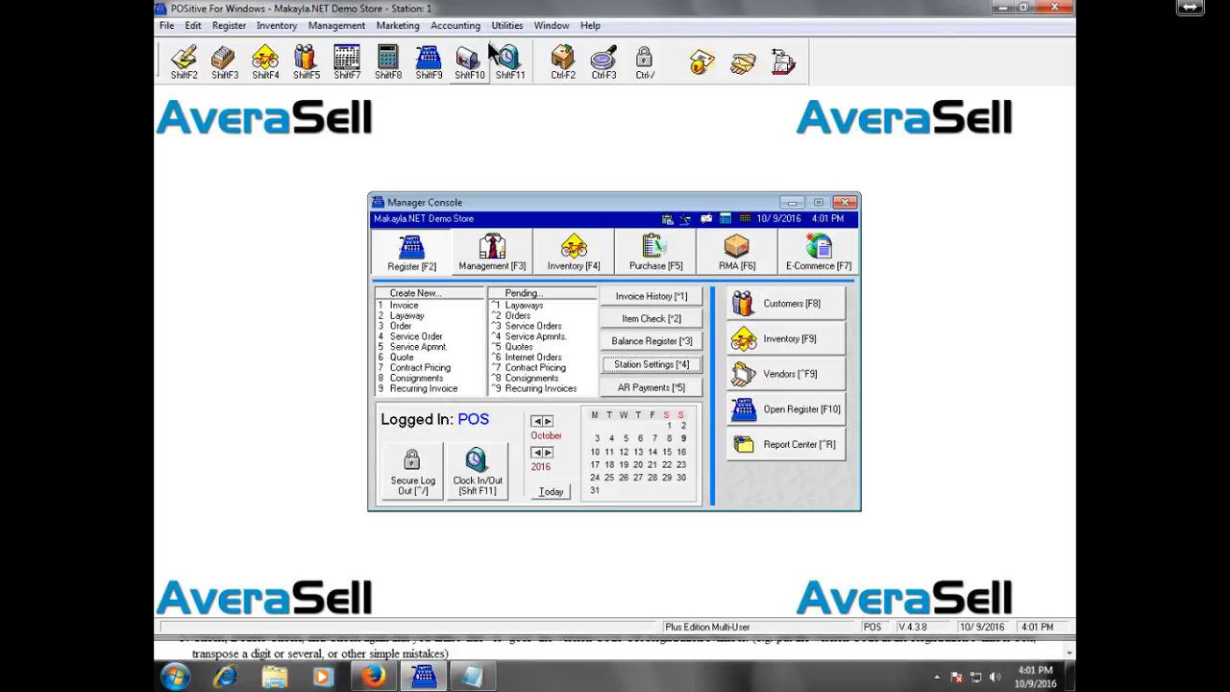
{"action": "left_click", "coordinate": [593, 28]}
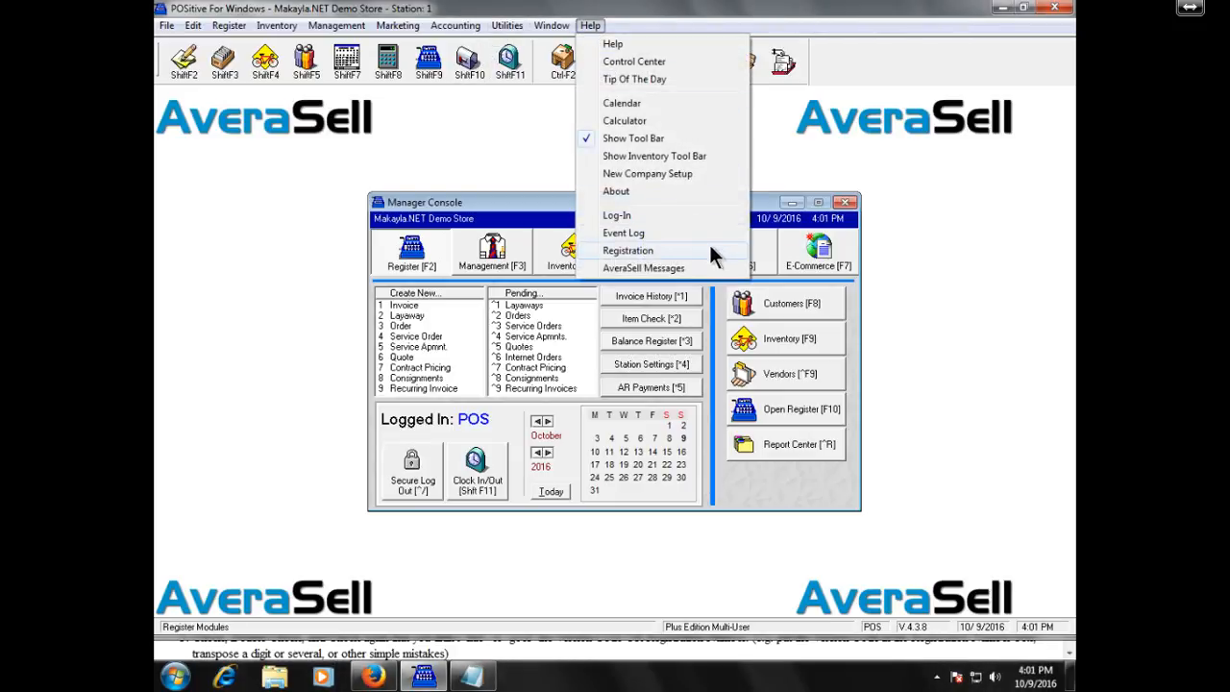
{"action": "left_click", "coordinate": [715, 173]}
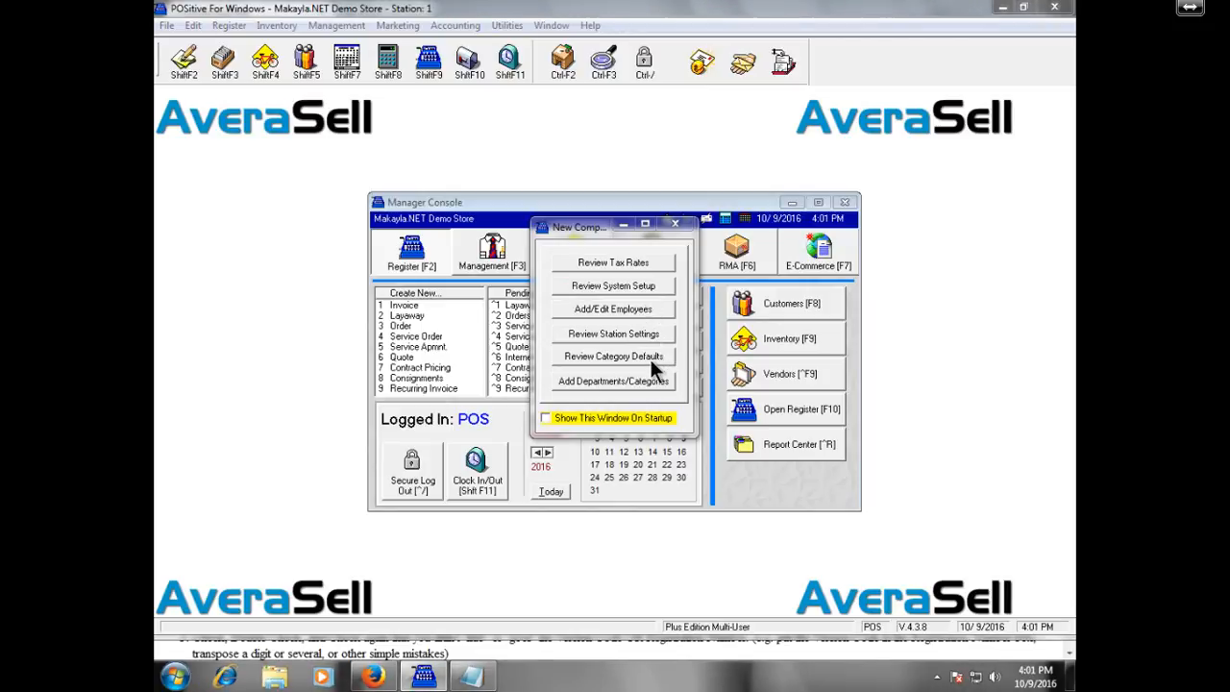
Dismiss New Company Setup, glance at the File menu, and open Station Detail for Register 1.
{"action": "left_click", "coordinate": [678, 226]}
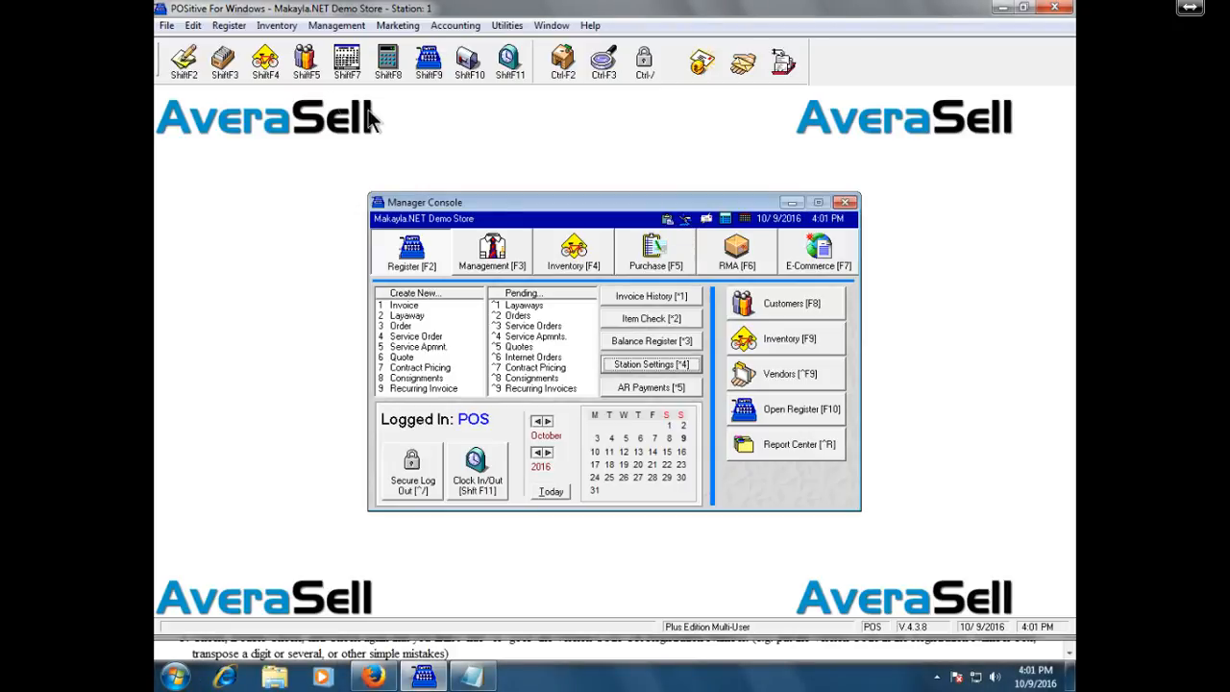
{"action": "left_click", "coordinate": [165, 27]}
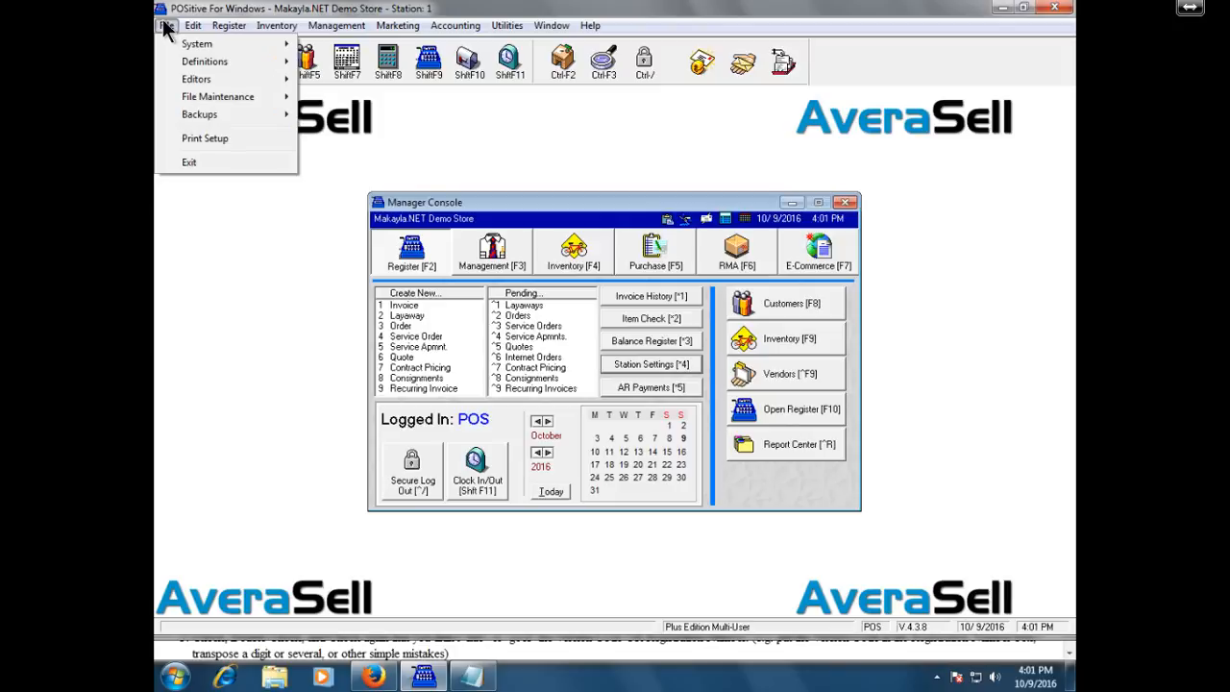
{"action": "left_click", "coordinate": [166, 29]}
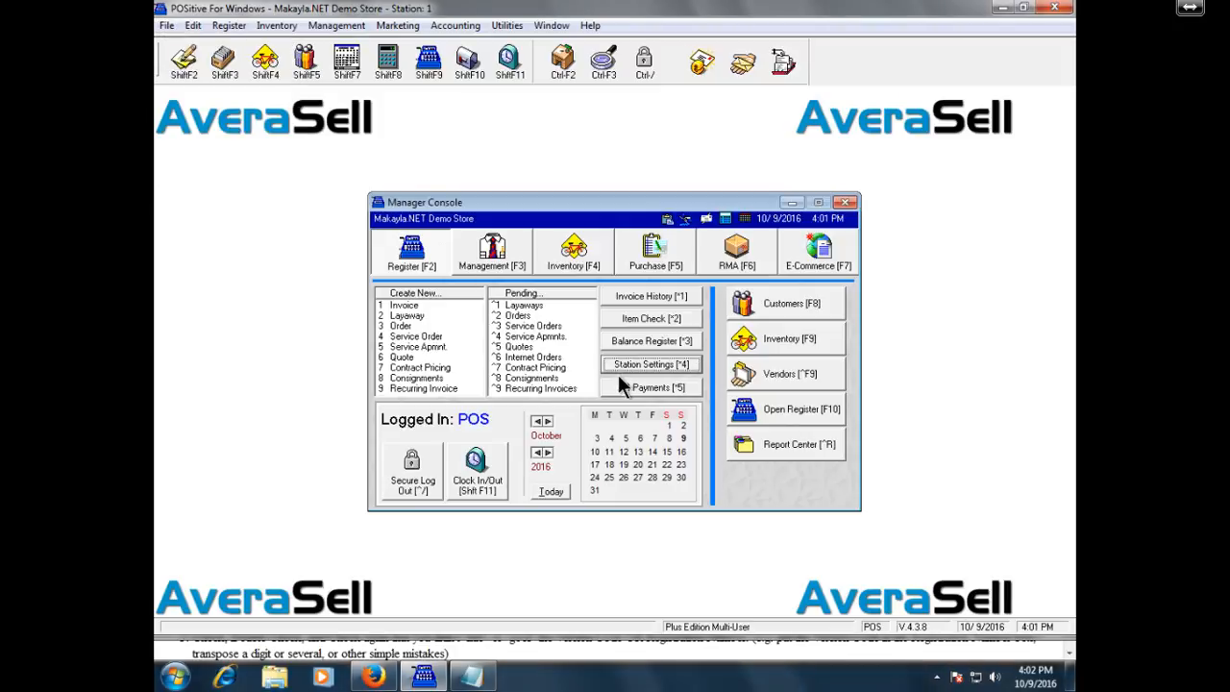
{"action": "left_click", "coordinate": [641, 363]}
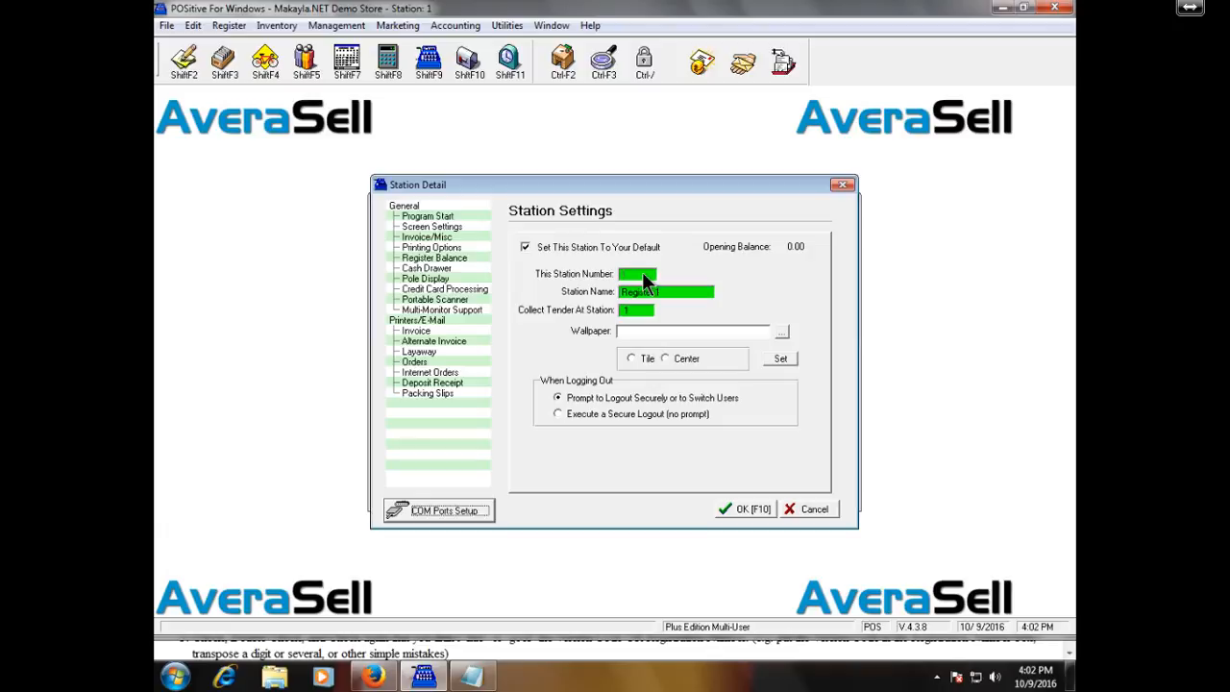
{"action": "left_click", "coordinate": [678, 291]}
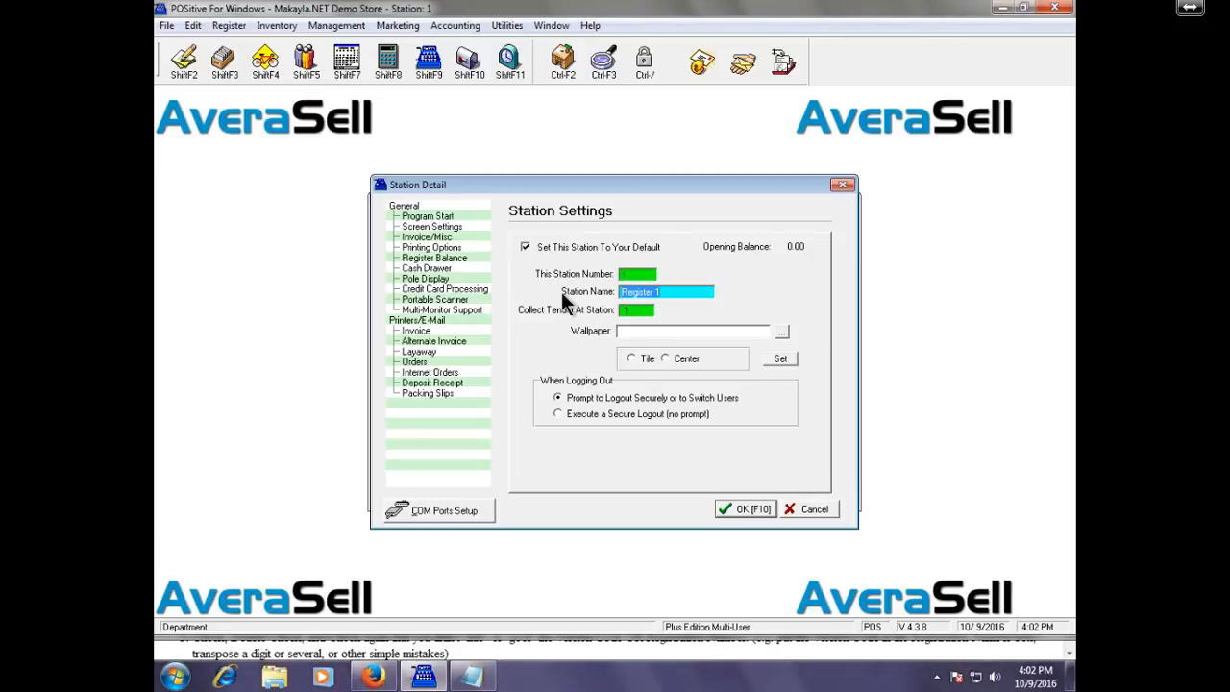
{"action": "left_click", "coordinate": [640, 314]}
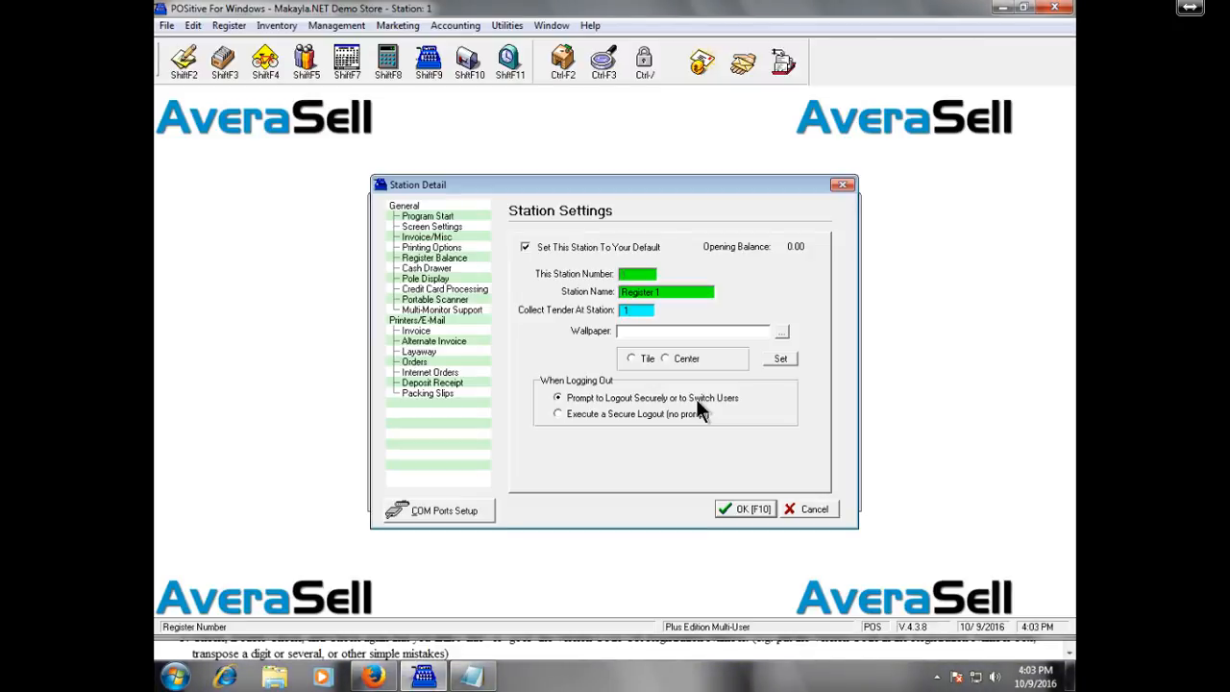
{"action": "mouse_move", "coordinate": [447, 8]}
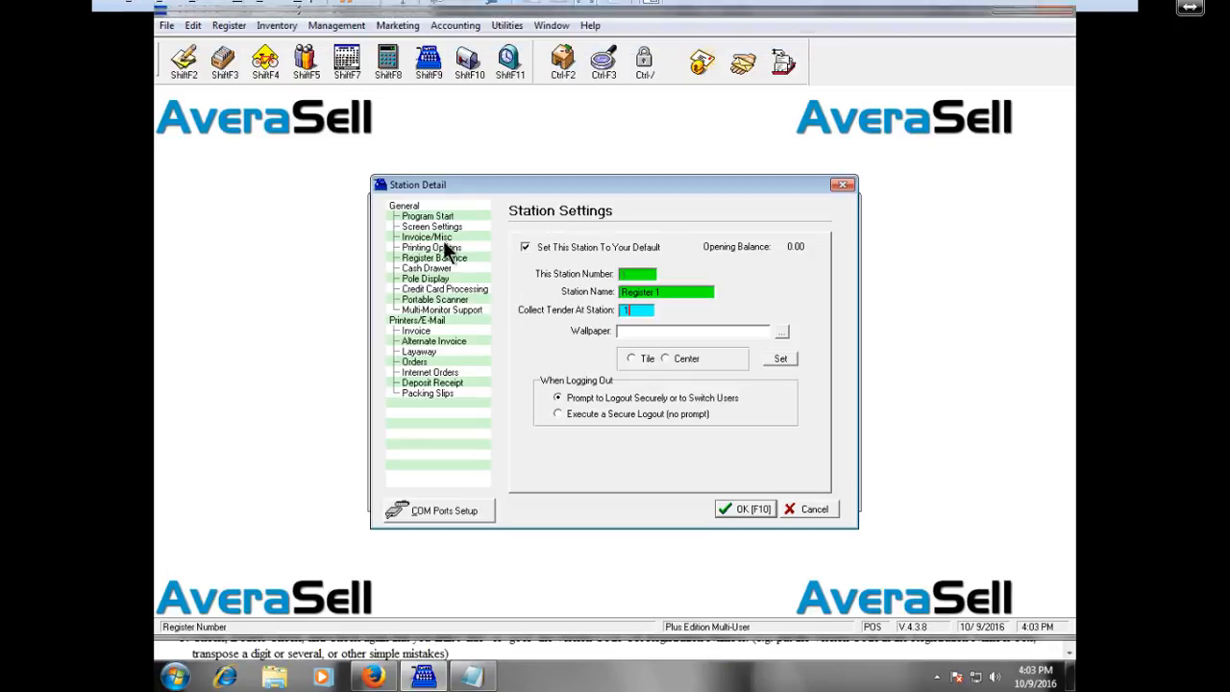
Select 'Execute a Secure Logout (no prompt)' and move to the Program Start page.
{"action": "left_click", "coordinate": [632, 414]}
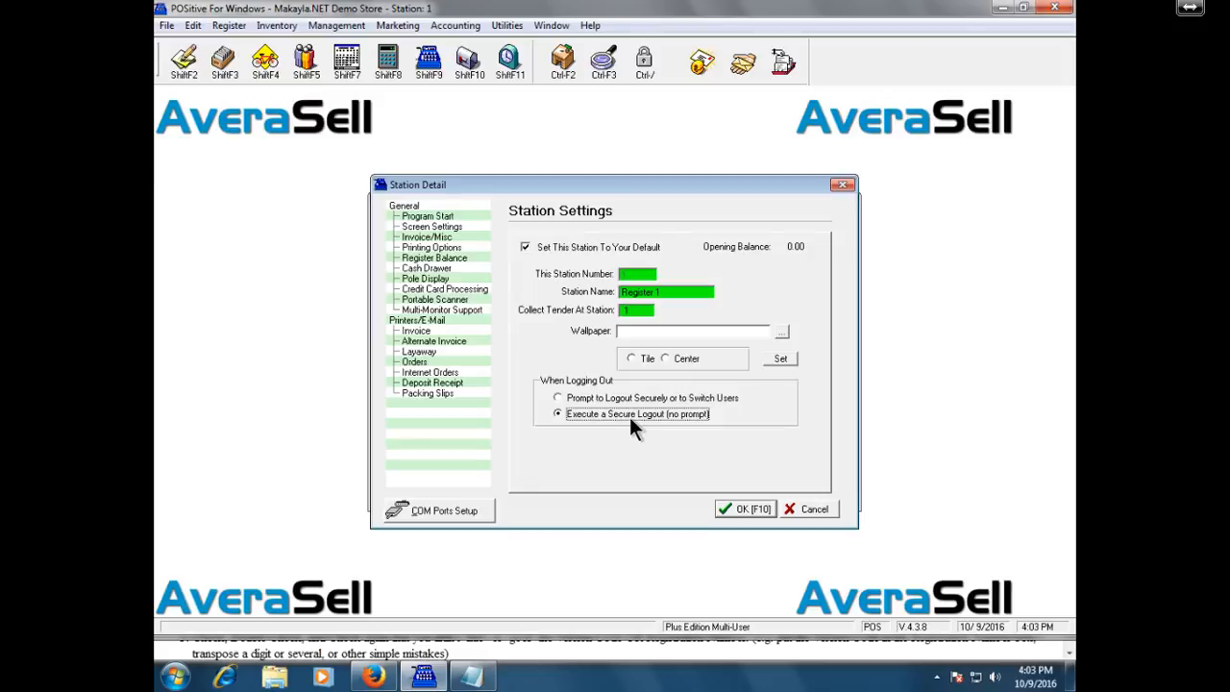
{"action": "left_click", "coordinate": [455, 218]}
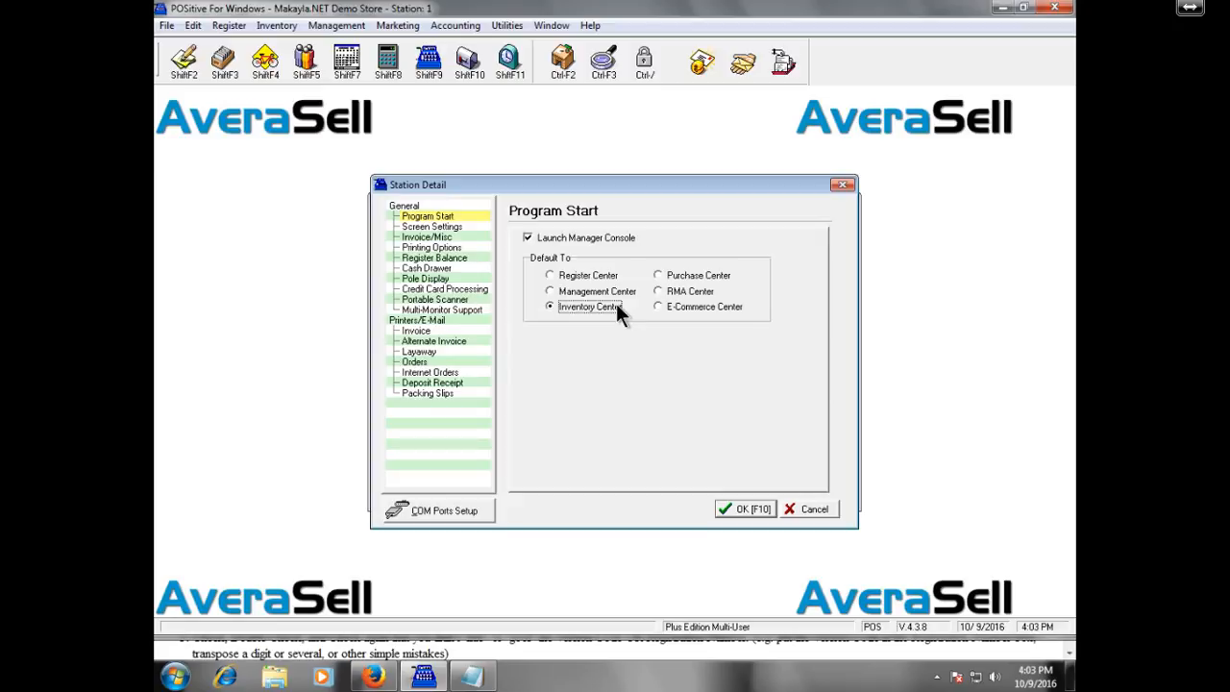
Default startup to Register Center and make layaway, orders, service, quote and internet screens open maximized.
{"action": "left_click", "coordinate": [600, 276]}
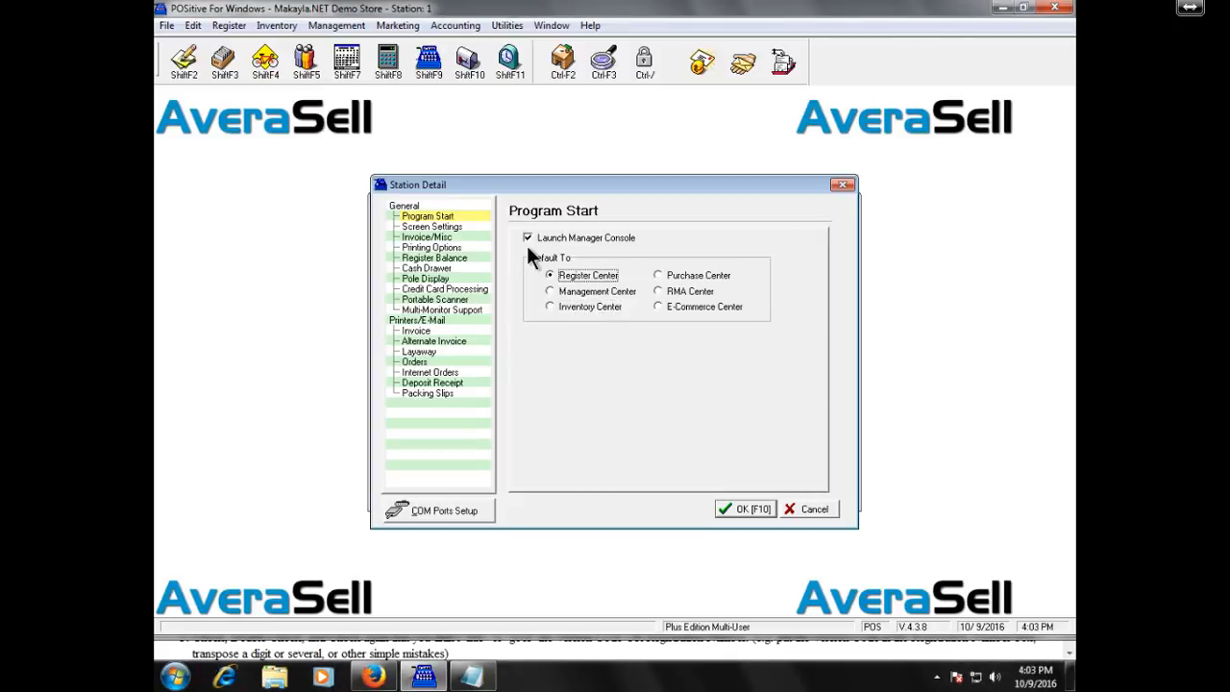
{"action": "left_click", "coordinate": [474, 226]}
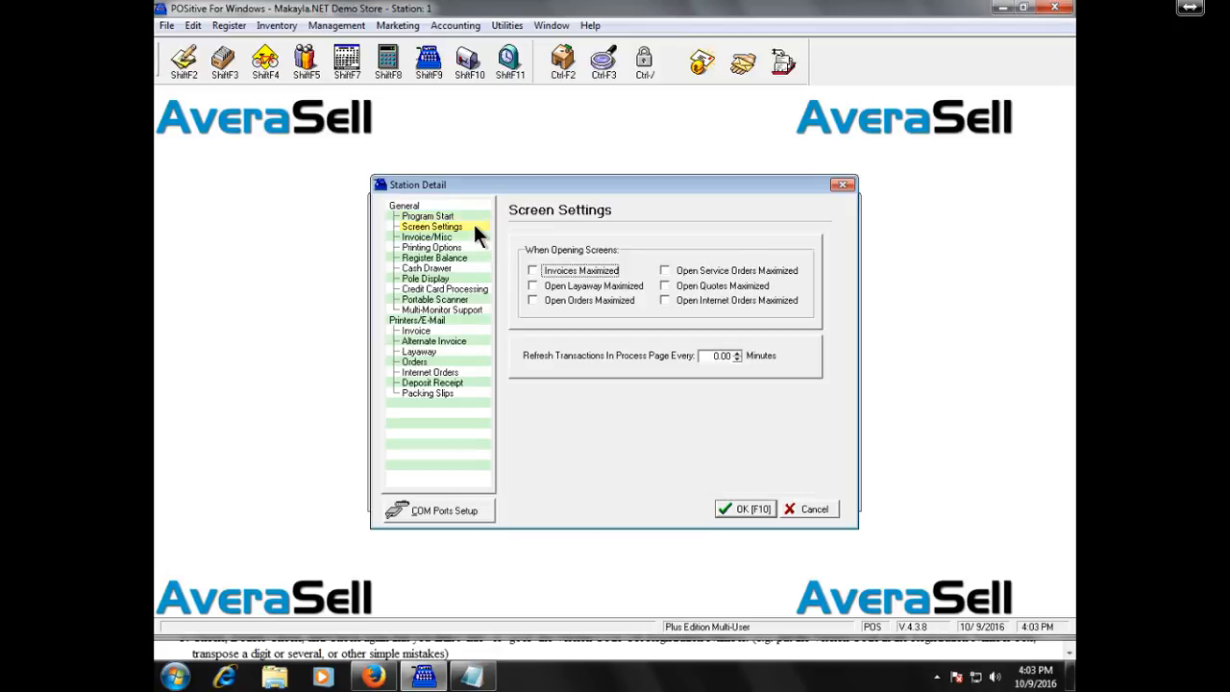
{"action": "left_click", "coordinate": [597, 285]}
{"action": "left_click", "coordinate": [598, 297]}
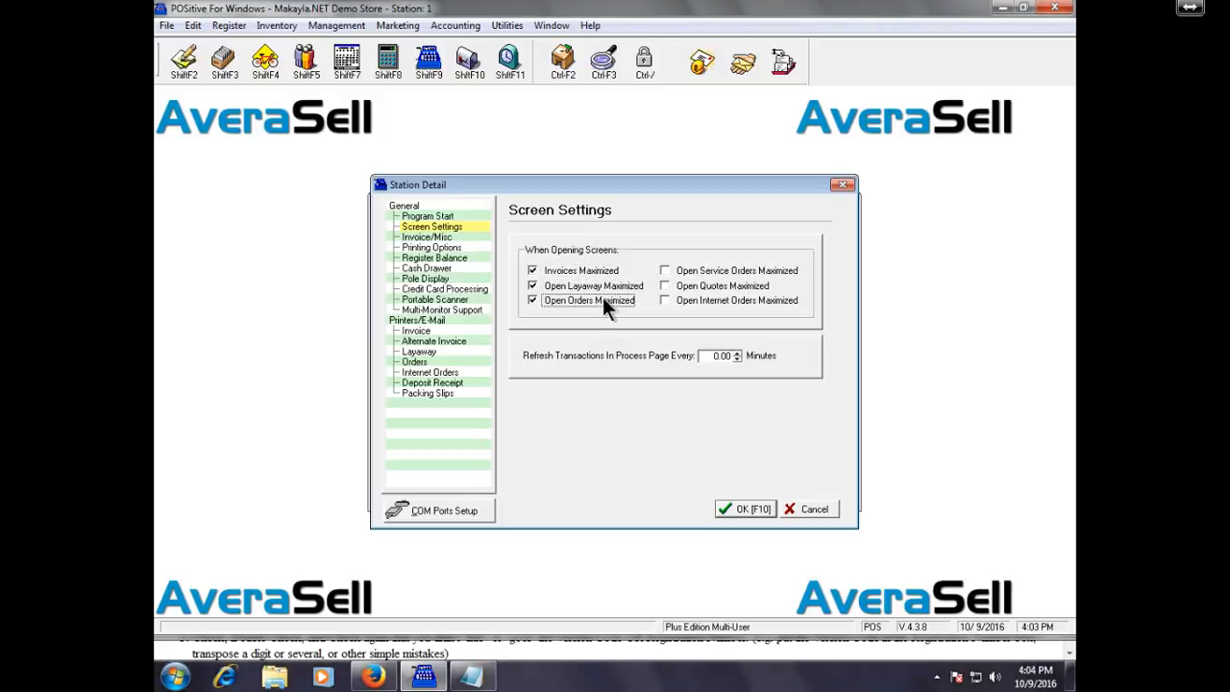
{"action": "left_click", "coordinate": [690, 273]}
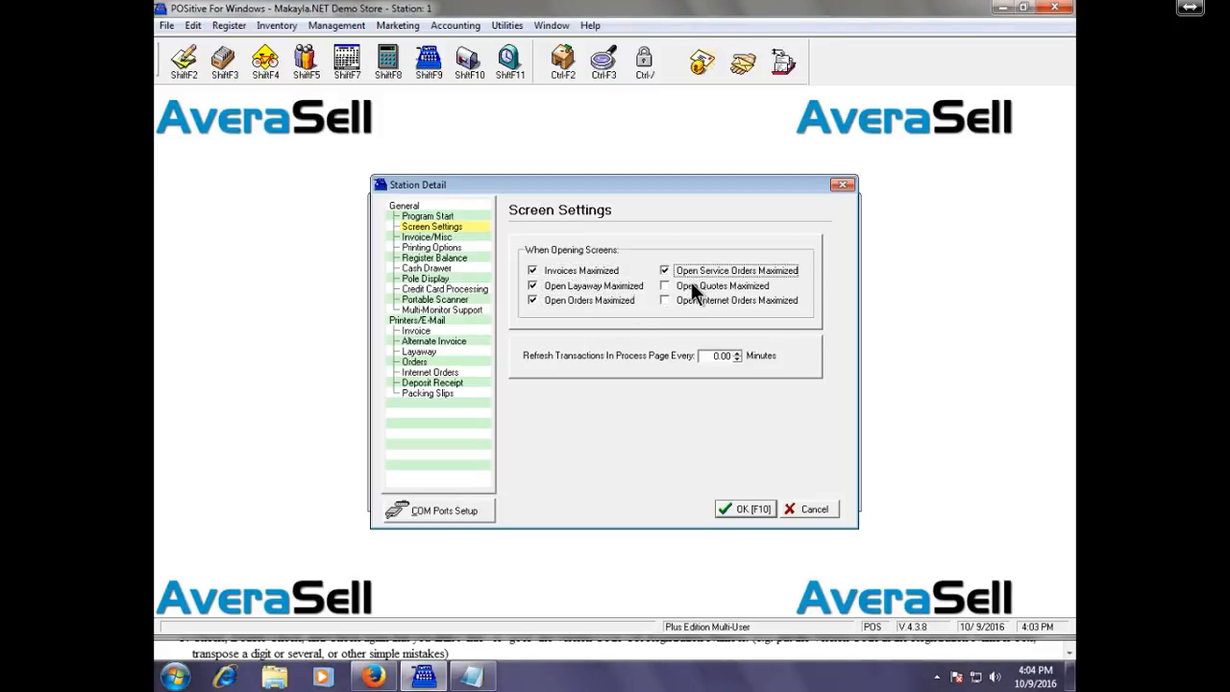
{"action": "left_click", "coordinate": [691, 285]}
{"action": "left_click", "coordinate": [695, 297]}
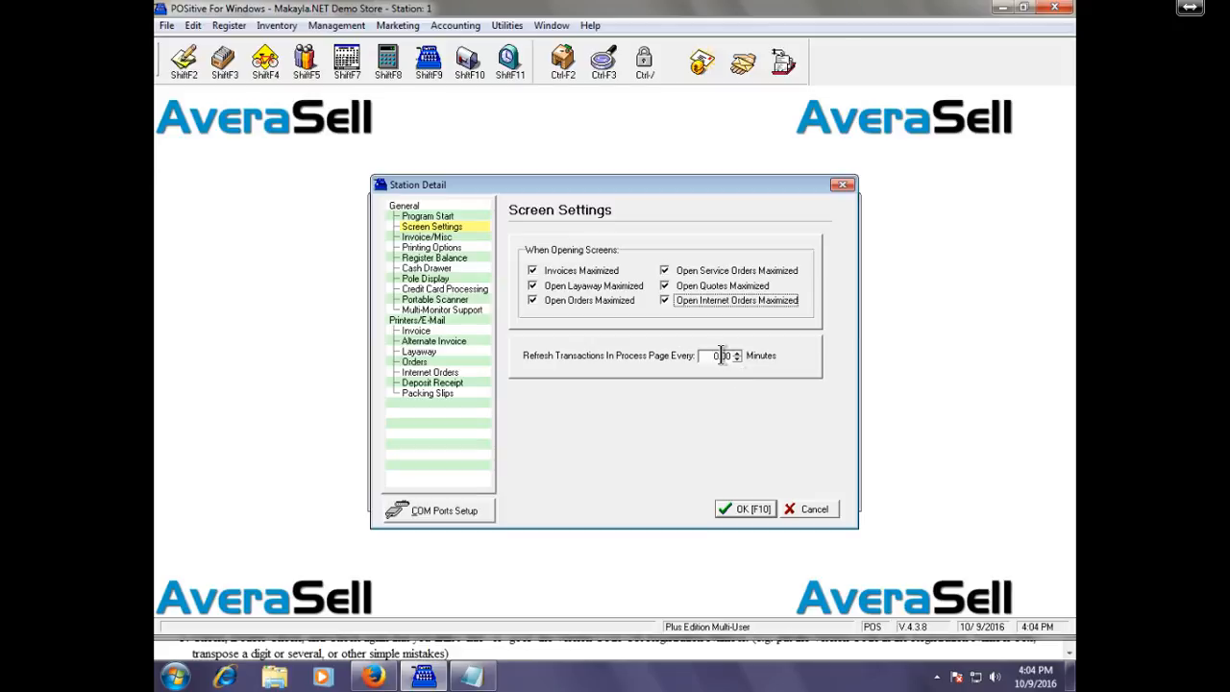
{"action": "left_click", "coordinate": [449, 236]}
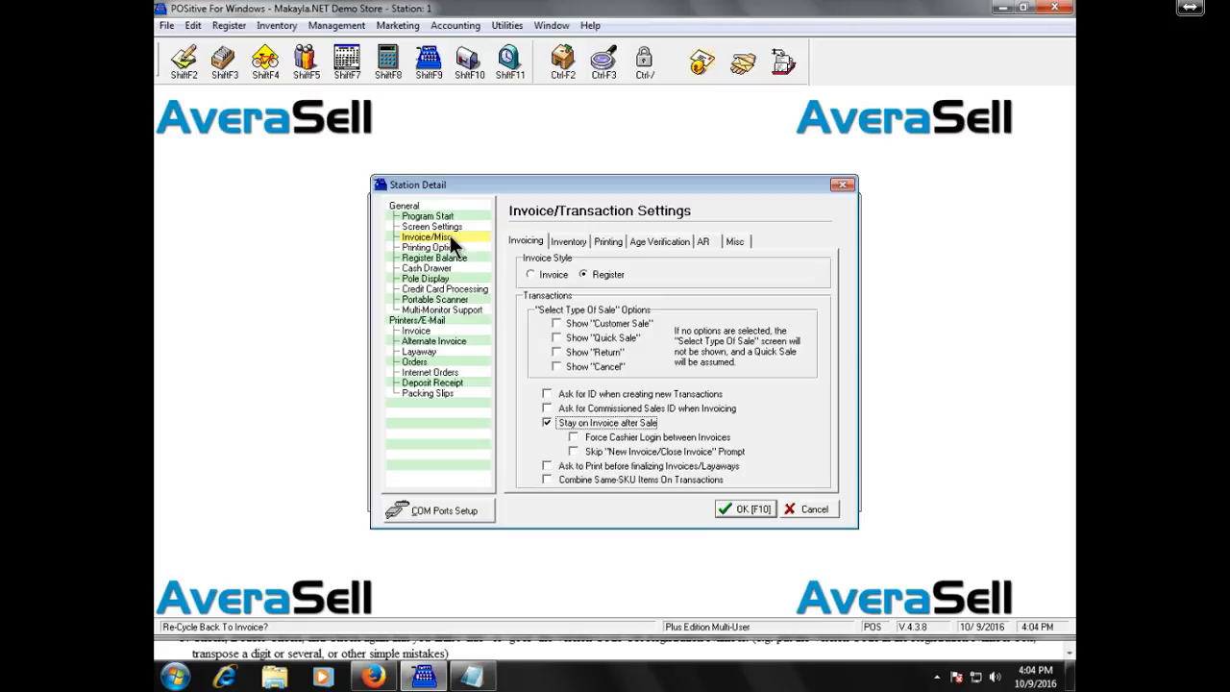
Start a new Invoice transaction and try tendering a scan of 98.
{"action": "left_click", "coordinate": [180, 62]}
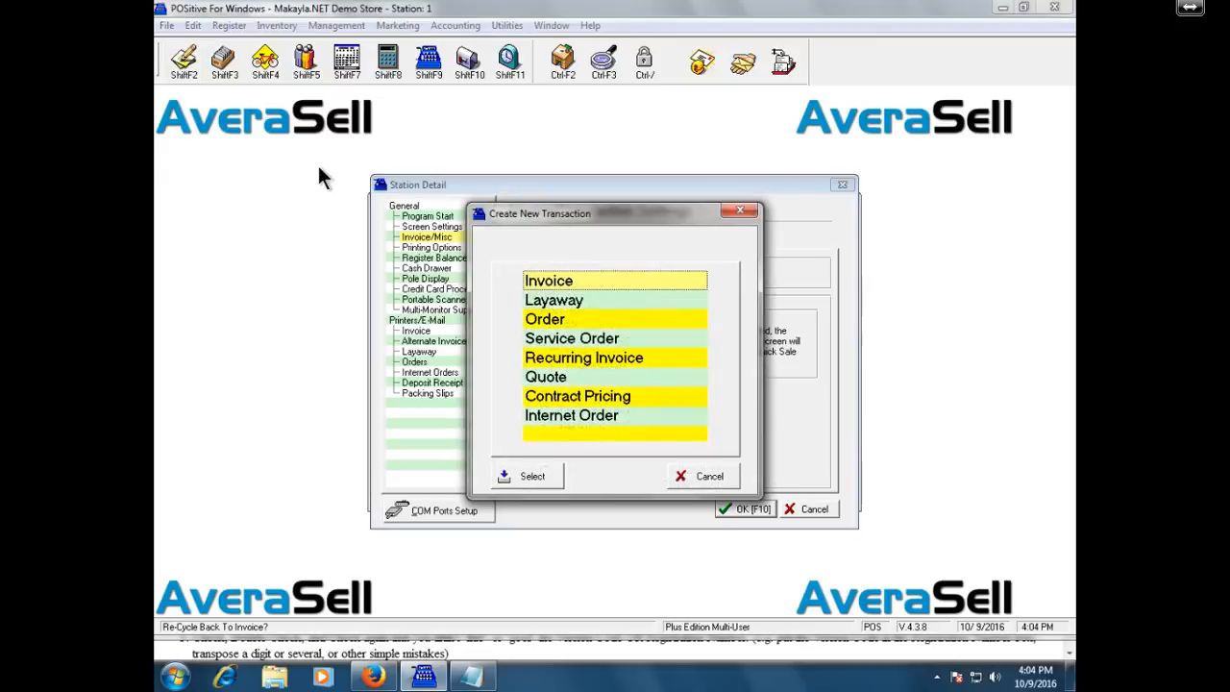
{"action": "double_click", "coordinate": [648, 290]}
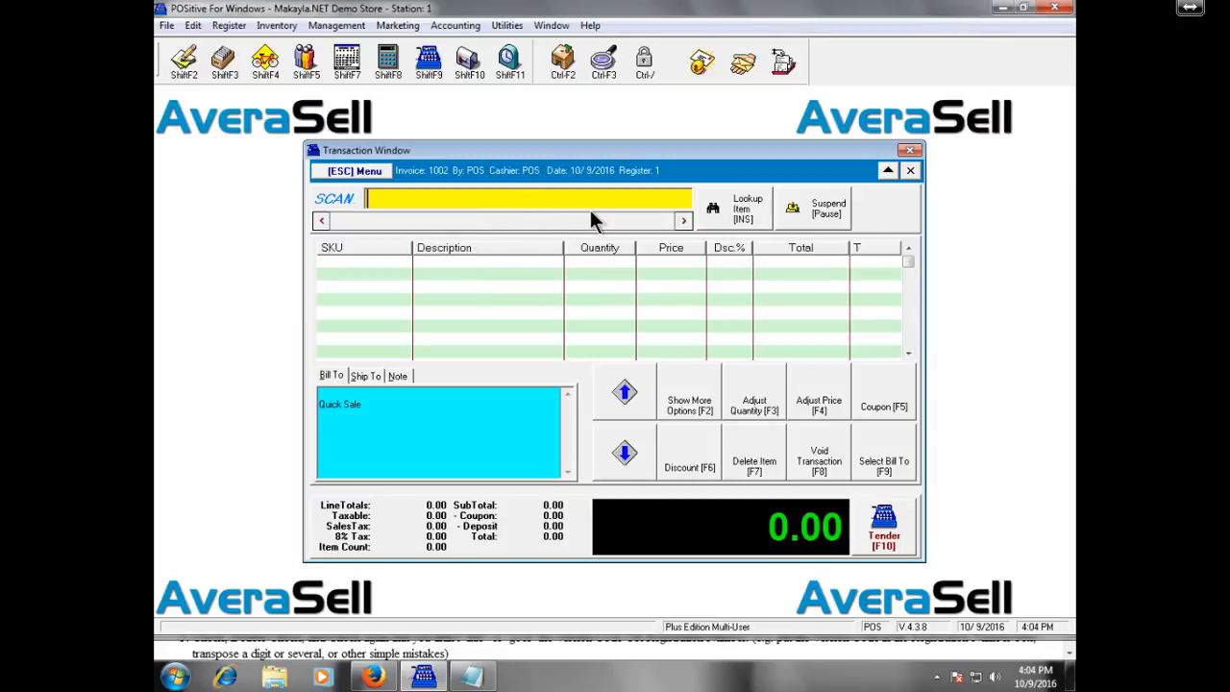
{"action": "type", "text": "98"}
{"action": "key", "text": "F10"}
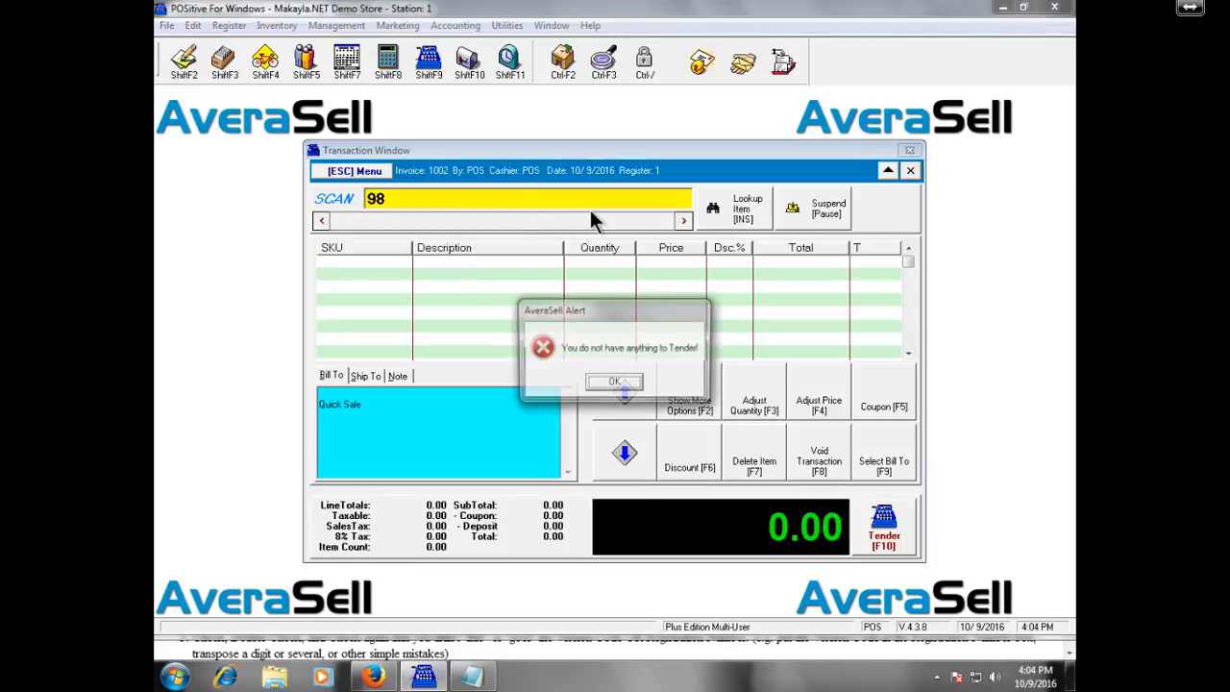
{"action": "key", "text": "Return"}
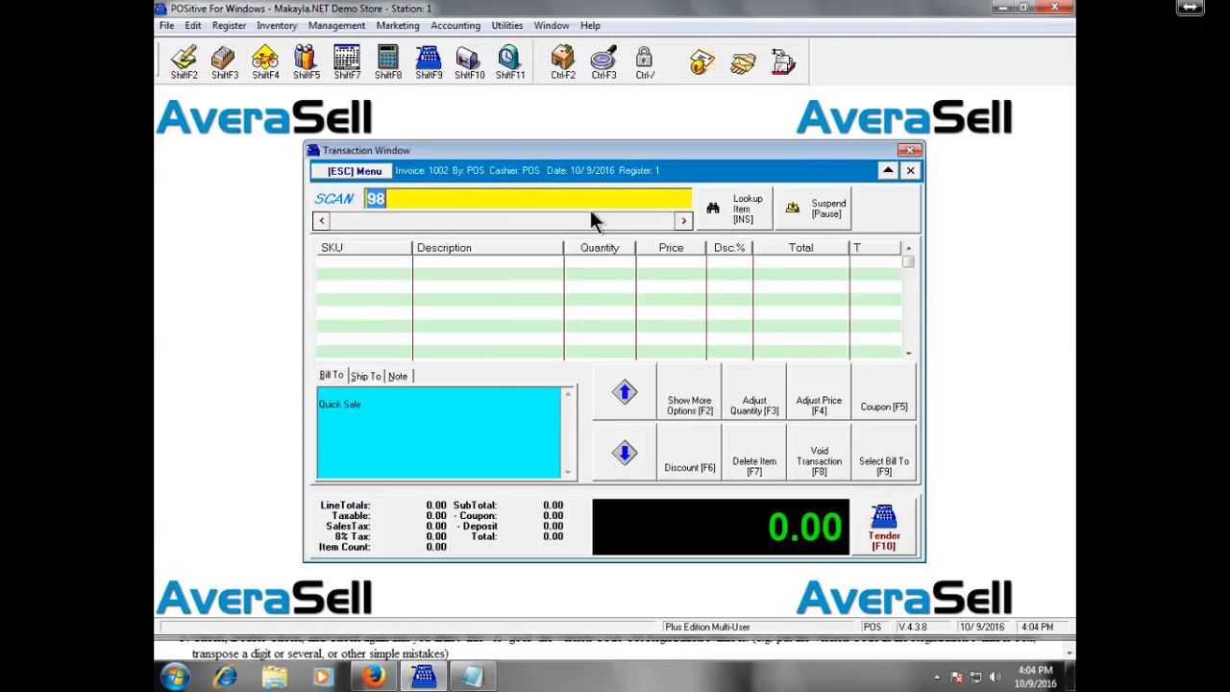
Clear the scanned number 878978998 and void the empty invoice 1002.
{"action": "type", "text": "878978998"}
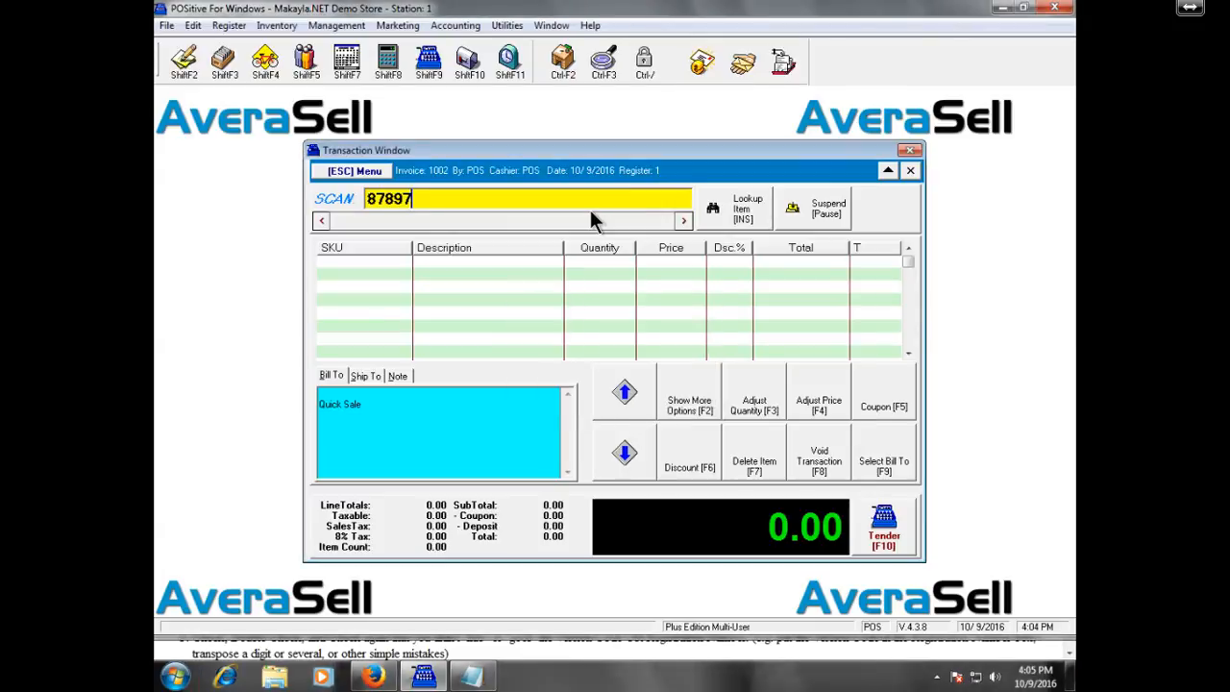
{"action": "key", "text": "BackSpace"}
{"action": "key", "text": "BackSpace"}
{"action": "key", "text": "BackSpace"}
{"action": "key", "text": "BackSpace"}
{"action": "key", "text": "BackSpace"}
{"action": "key", "text": "BackSpace"}
{"action": "key", "text": "BackSpace"}
{"action": "key", "text": "BackSpace"}
{"action": "key", "text": "BackSpace"}
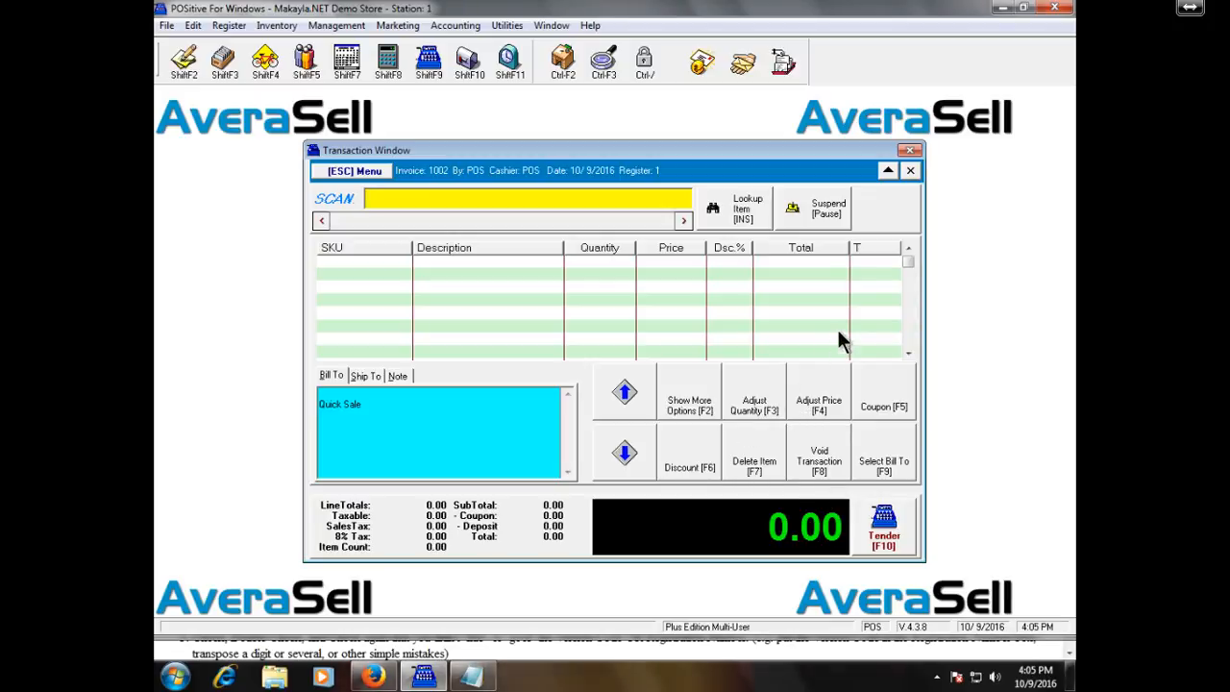
{"action": "left_click", "coordinate": [912, 171]}
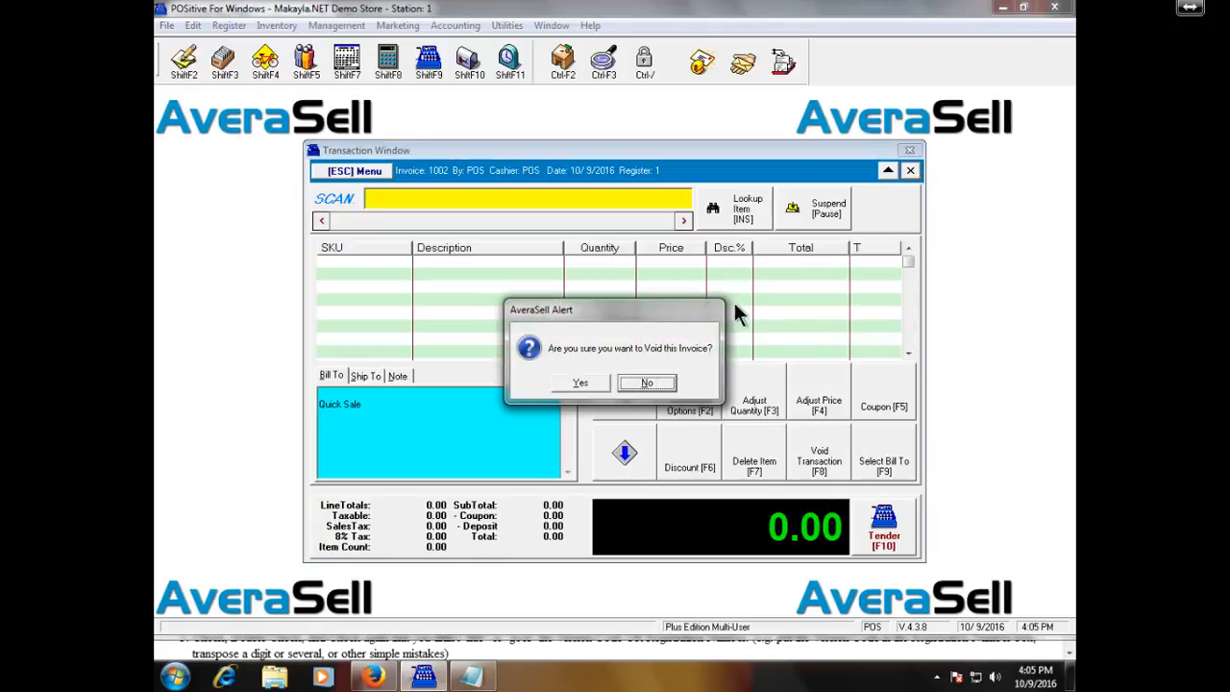
{"action": "left_click", "coordinate": [582, 384]}
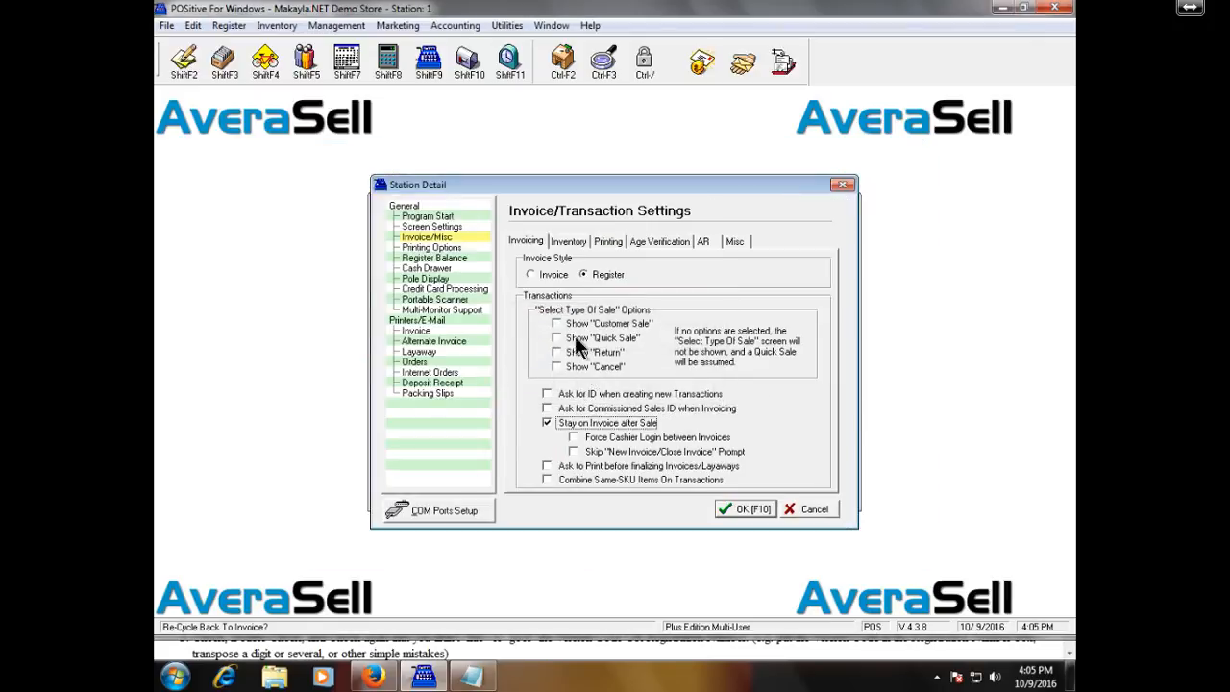
Set the station to Invoice style, start a new invoice 1003, then void and close it.
{"action": "left_click", "coordinate": [556, 276]}
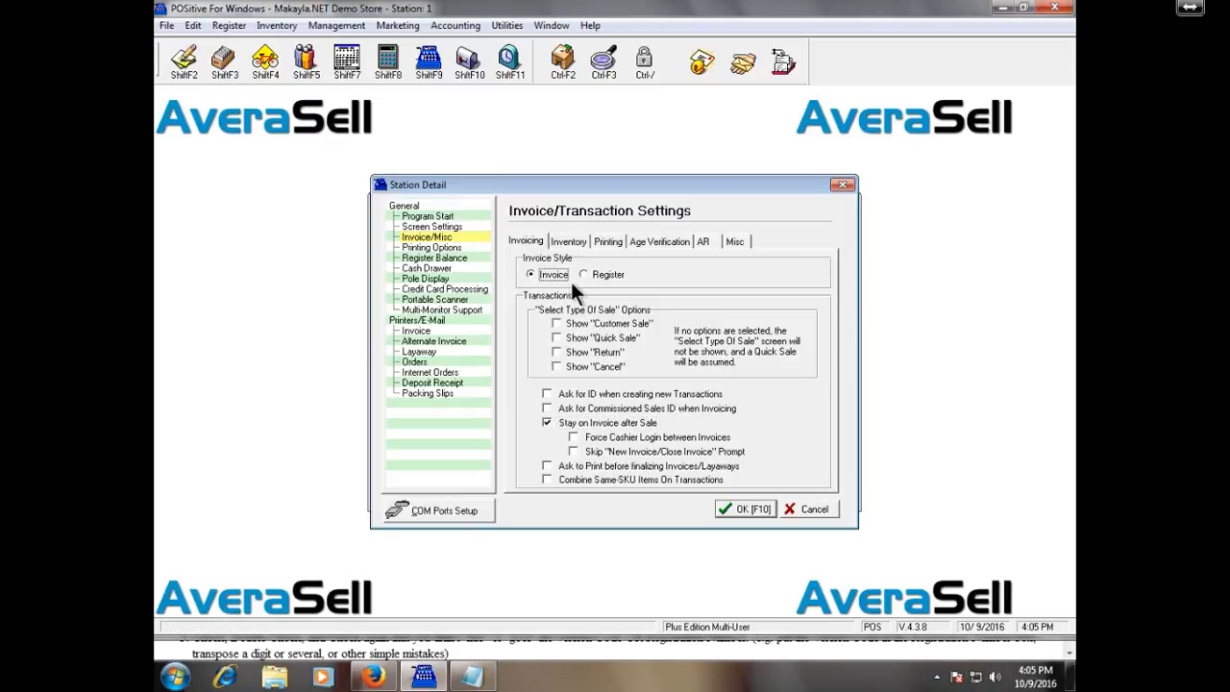
{"action": "left_click", "coordinate": [765, 513]}
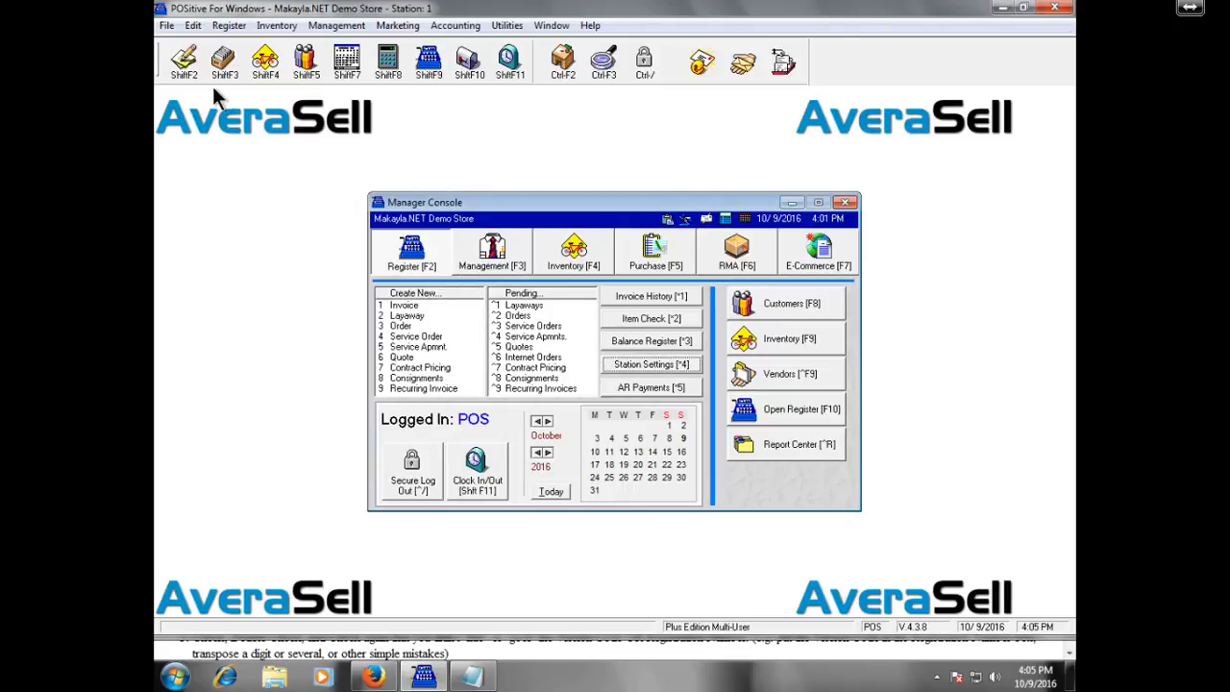
{"action": "left_click", "coordinate": [183, 75]}
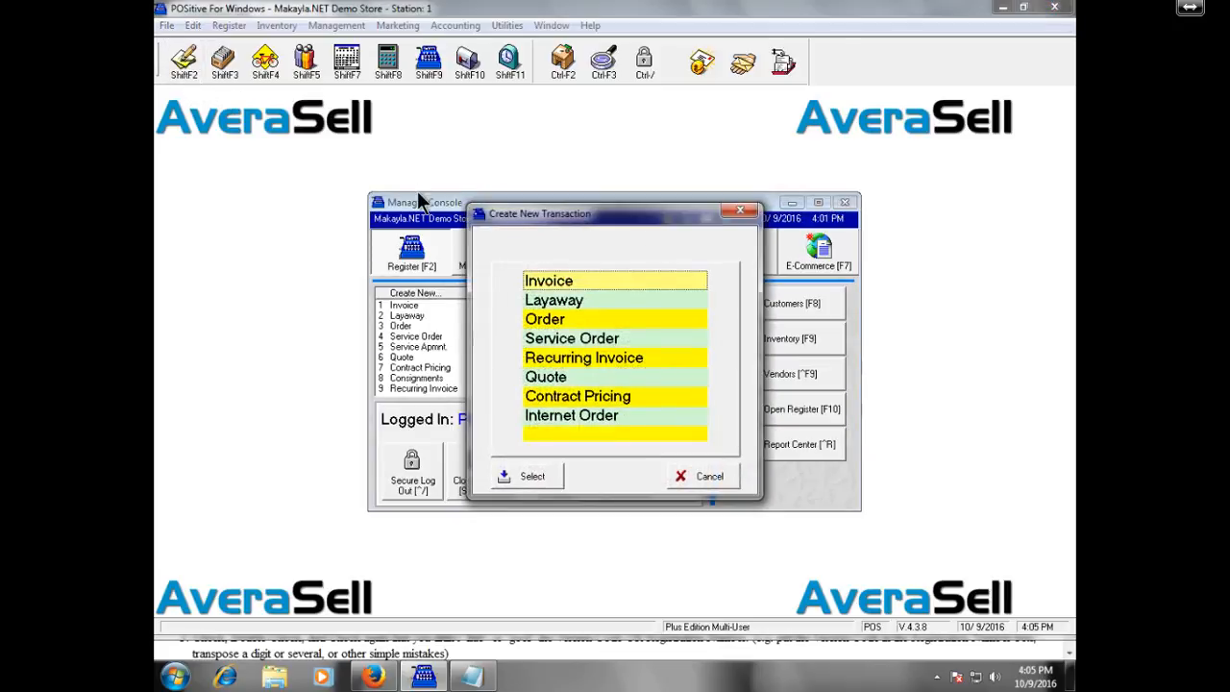
{"action": "double_click", "coordinate": [594, 279]}
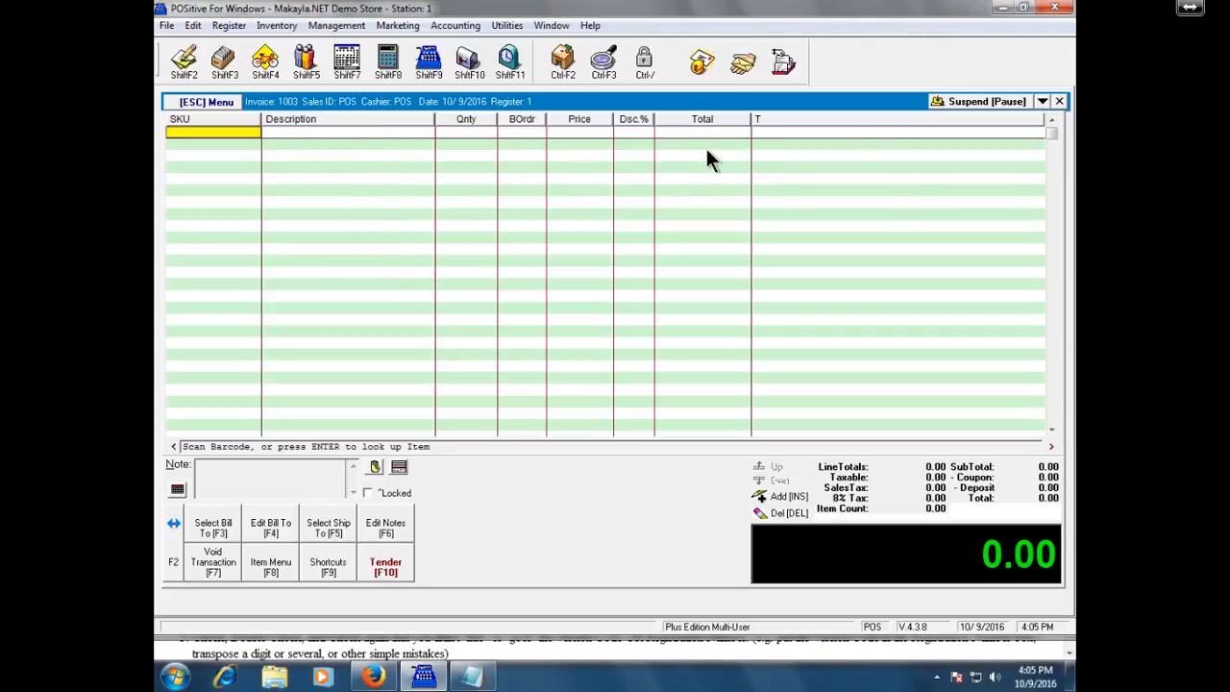
{"action": "left_click", "coordinate": [1059, 102]}
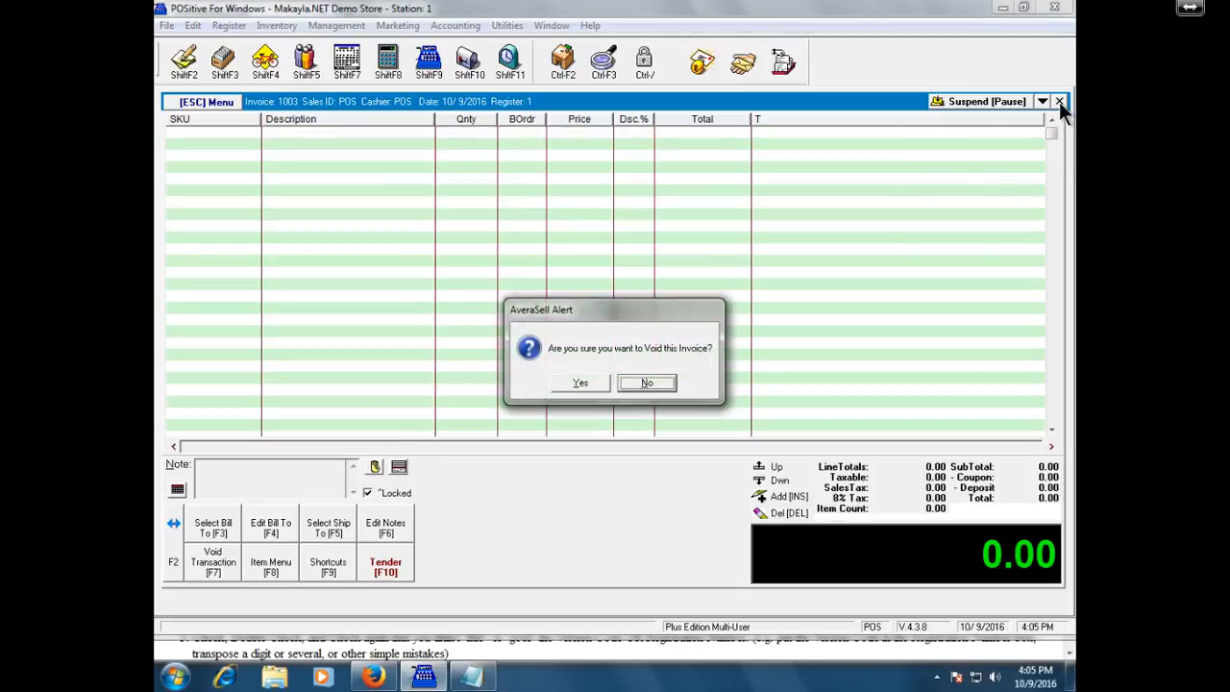
{"action": "left_click", "coordinate": [587, 388]}
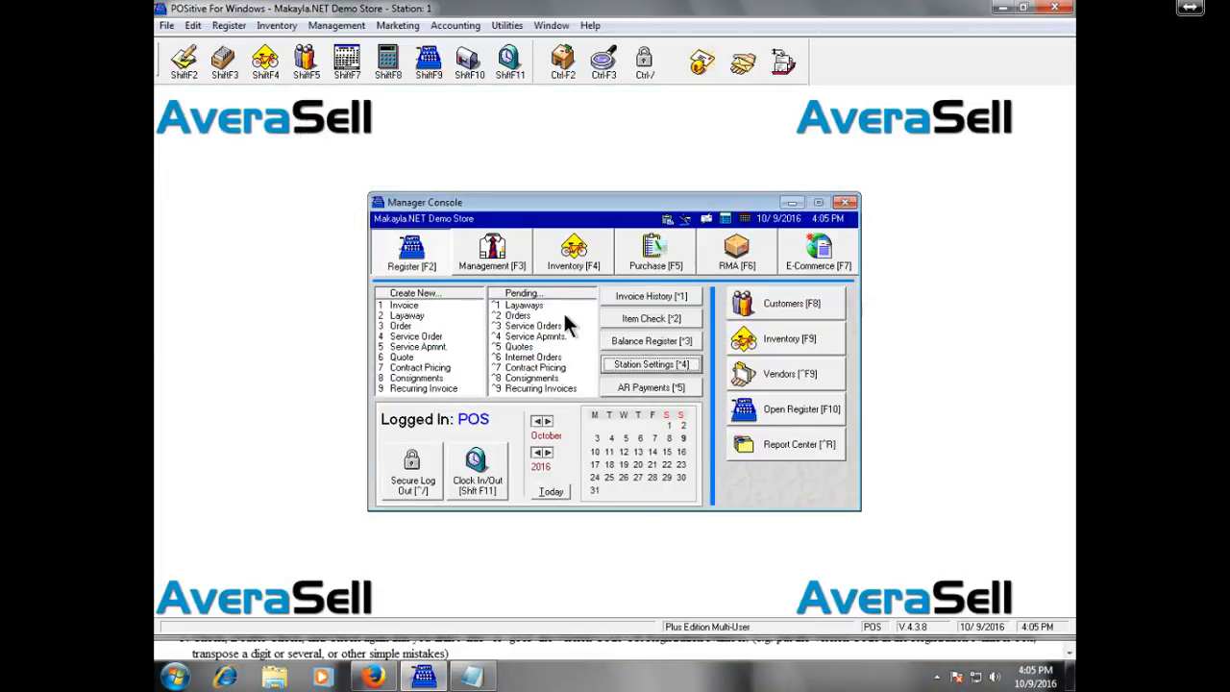
Reopen Station Settings and switch the Invoice/Misc invoice style back to Register.
{"action": "left_click", "coordinate": [655, 367]}
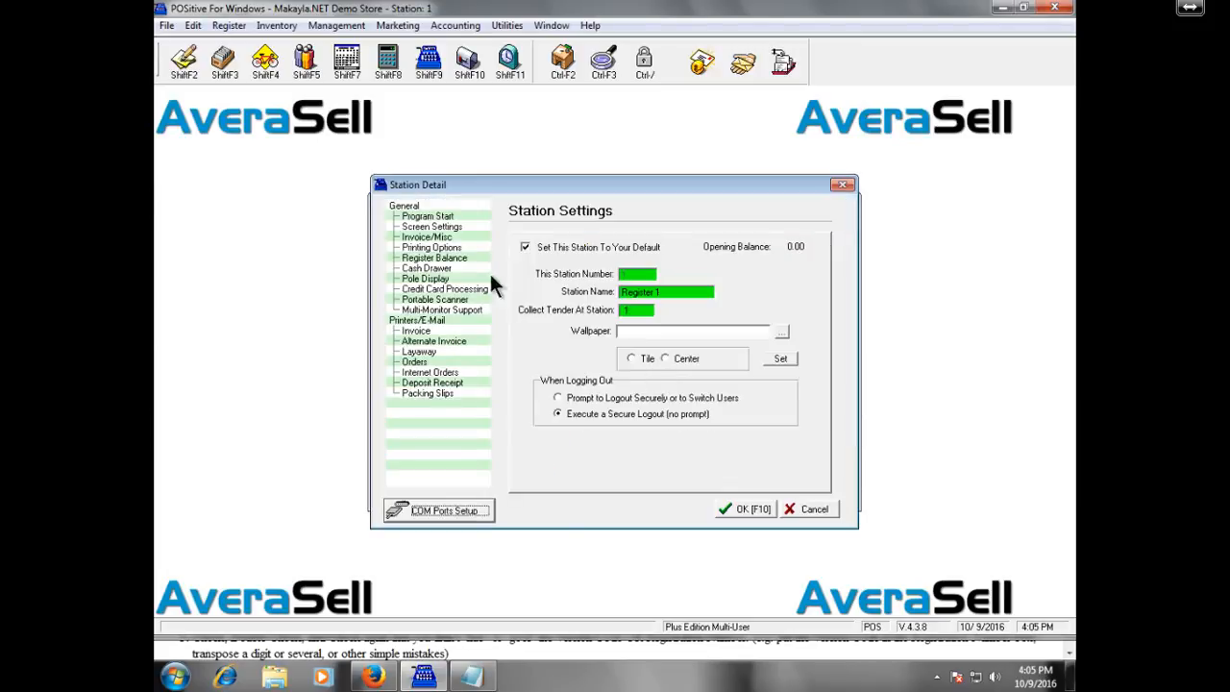
{"action": "left_click", "coordinate": [450, 227]}
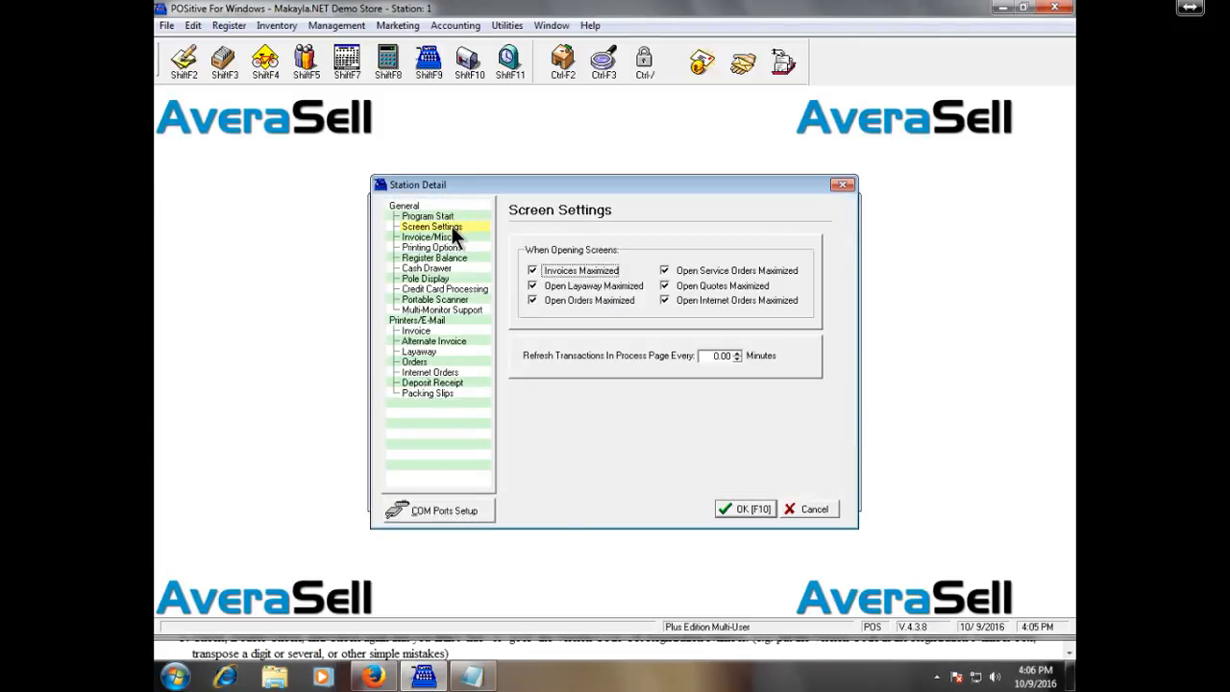
{"action": "left_click", "coordinate": [453, 236]}
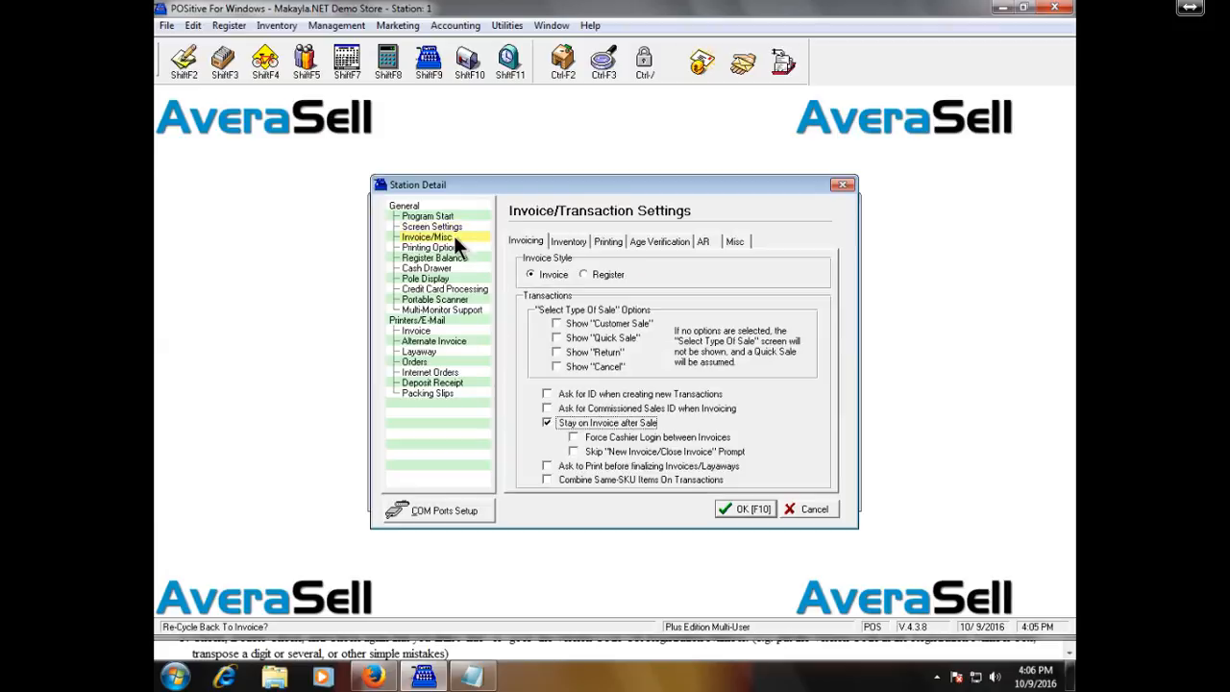
{"action": "left_click", "coordinate": [612, 281]}
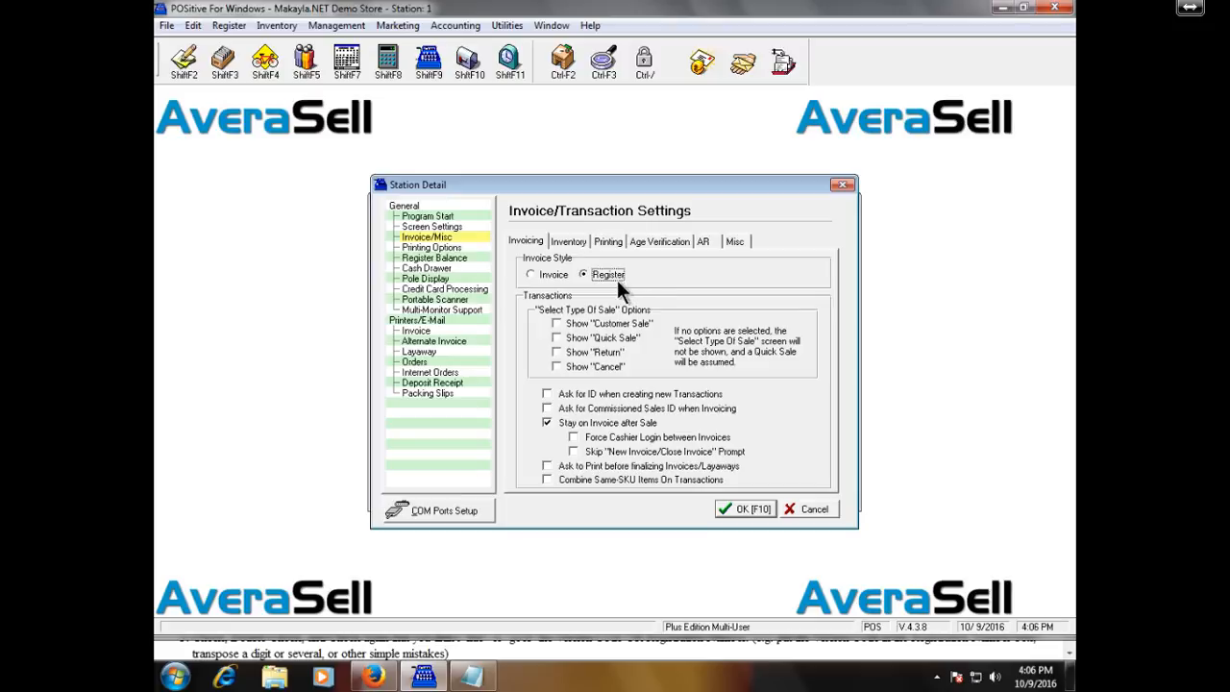
Enable the Customer Sale, Quick Sale, Return and Cancel sale-type options.
{"action": "left_click", "coordinate": [632, 323]}
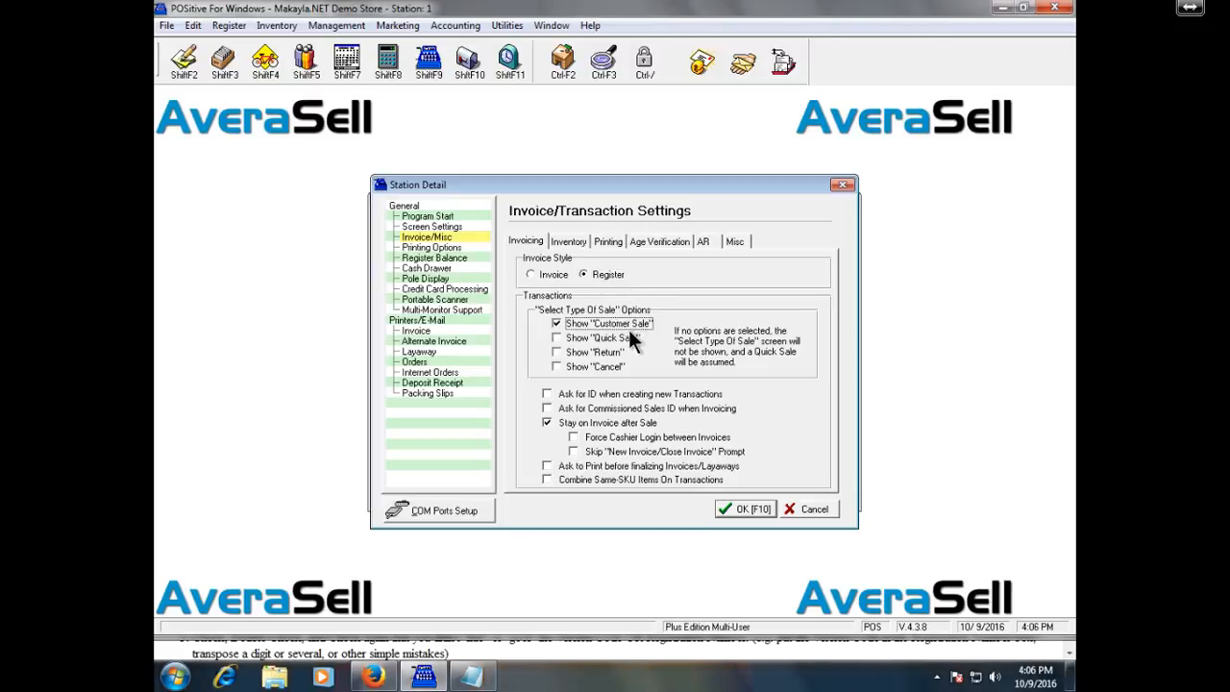
{"action": "left_click", "coordinate": [616, 339]}
{"action": "left_click", "coordinate": [608, 354]}
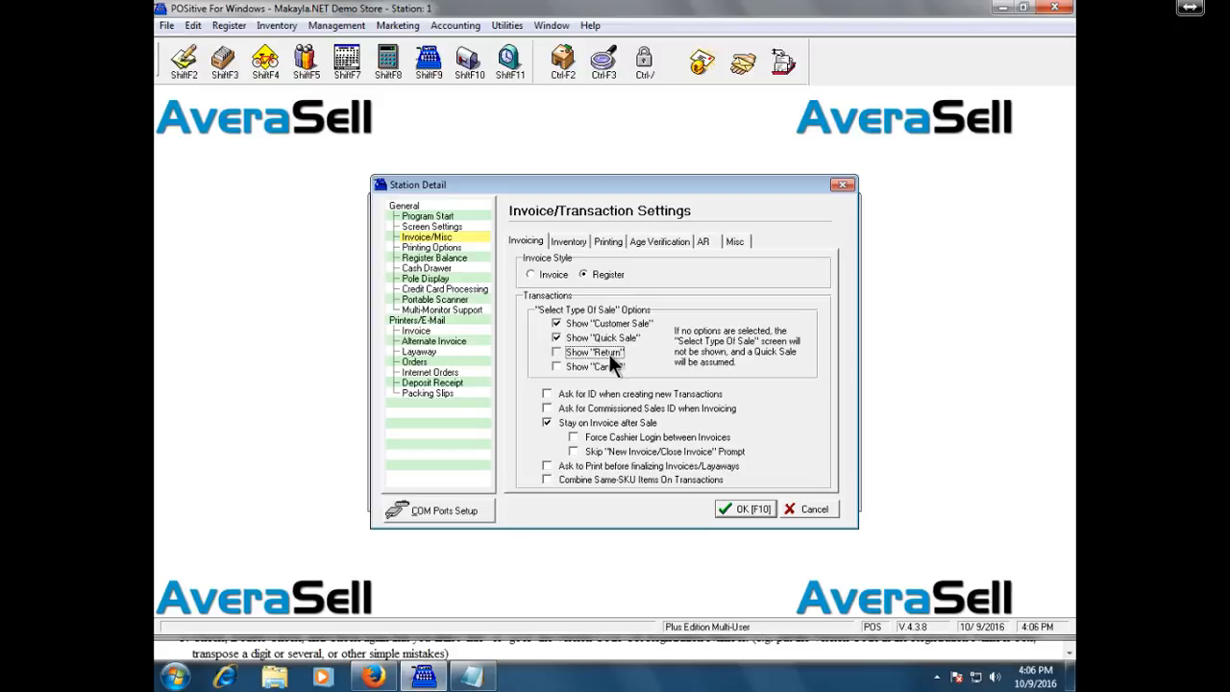
{"action": "left_click", "coordinate": [607, 367]}
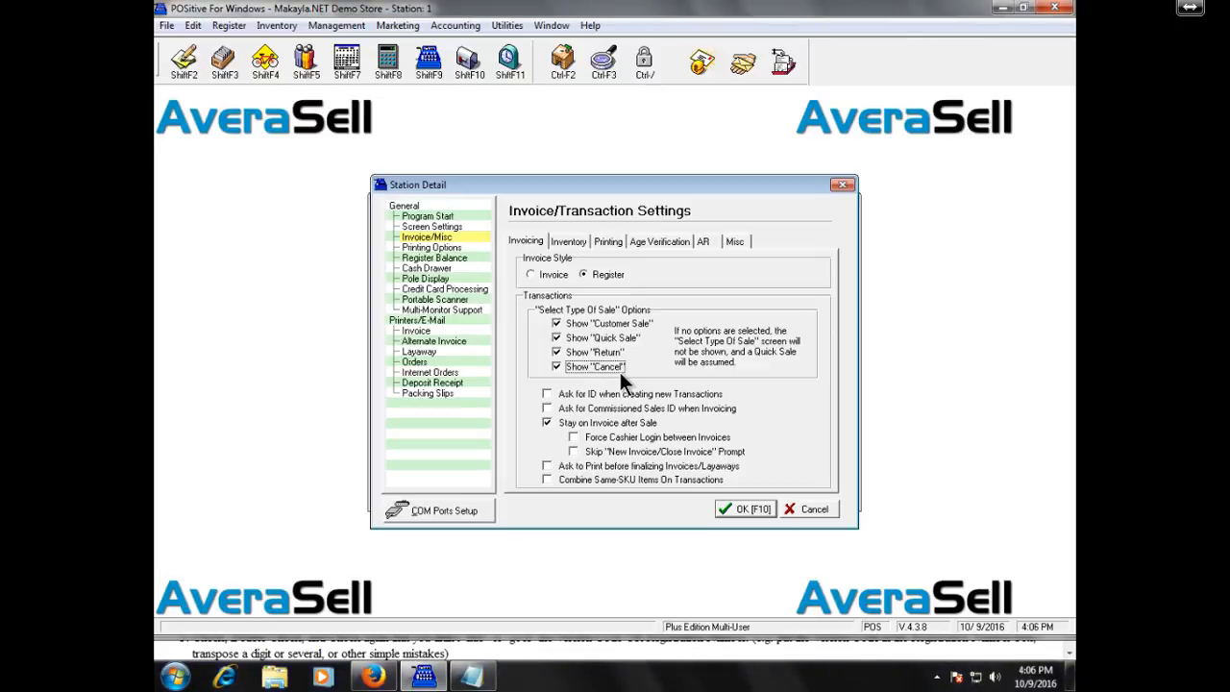
Save the sale-type settings, start an Invoice, and cancel the Select Type Of Sale prompt.
{"action": "left_click", "coordinate": [745, 509]}
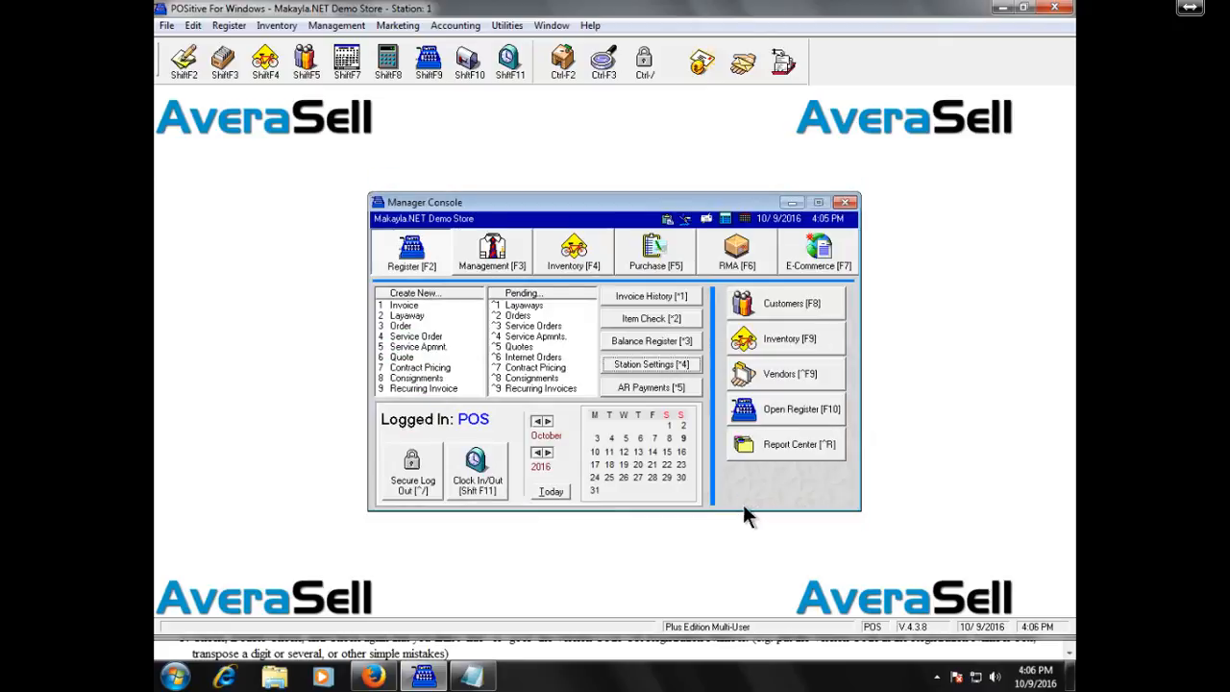
{"action": "left_click", "coordinate": [690, 370]}
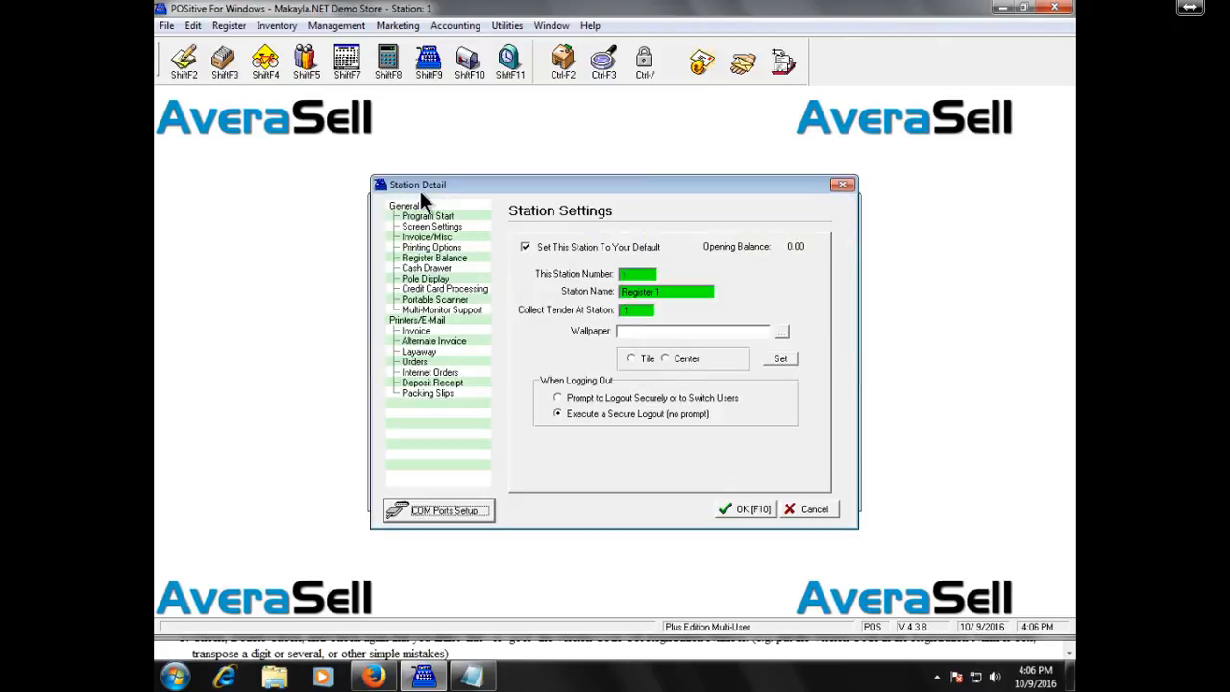
{"action": "left_click", "coordinate": [189, 67]}
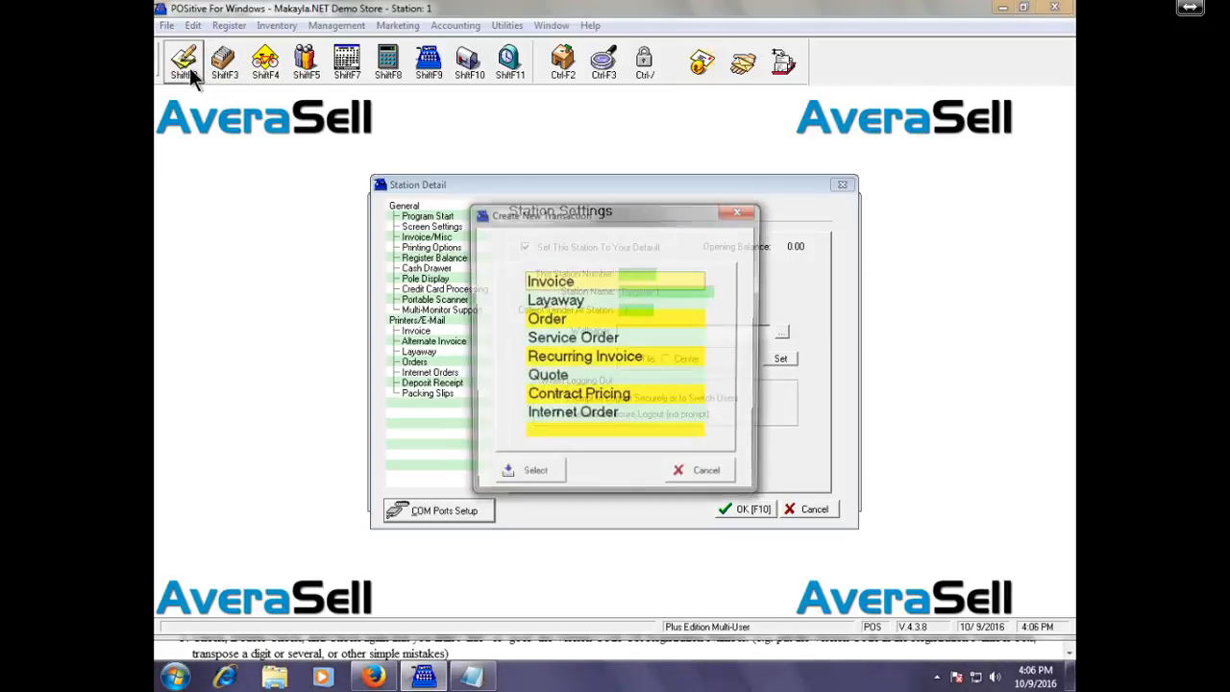
{"action": "double_click", "coordinate": [601, 281]}
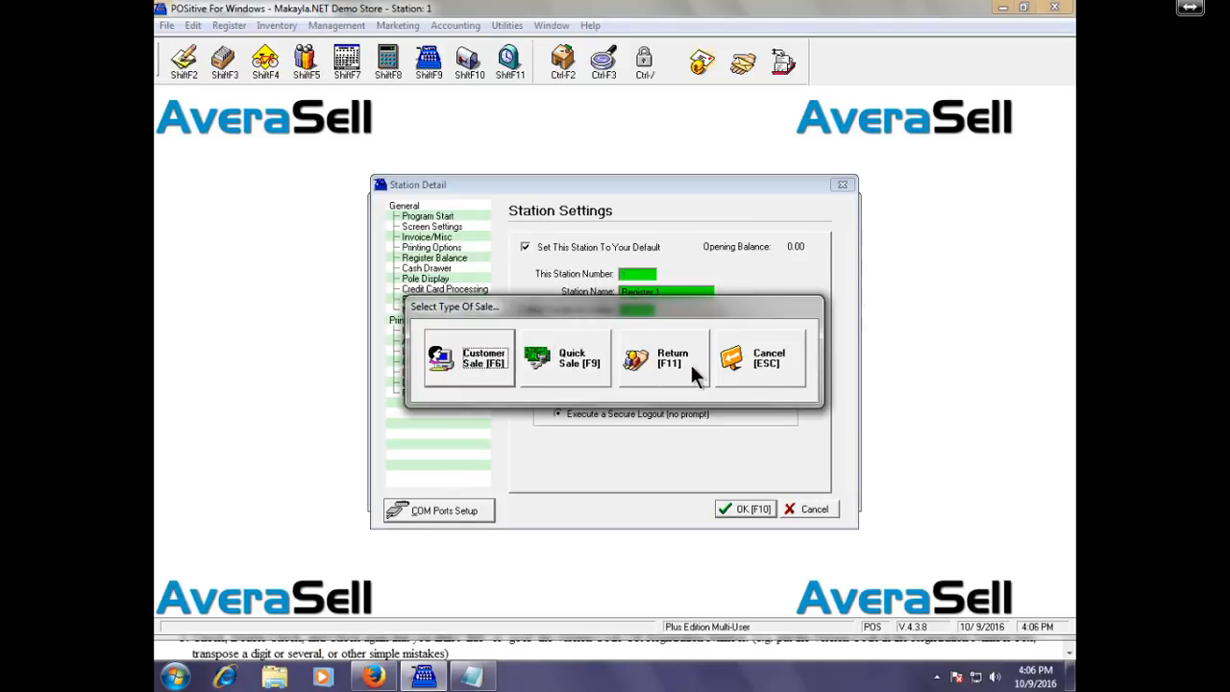
{"action": "left_click", "coordinate": [760, 363]}
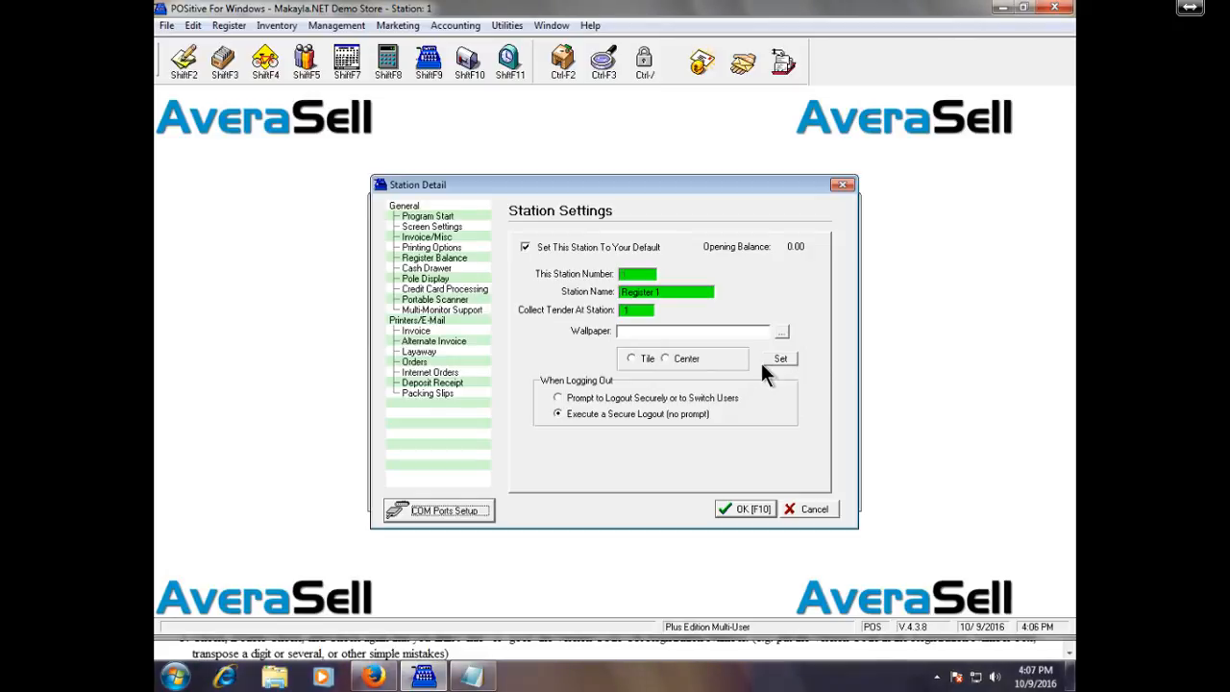
Browse the Printing Options and Register Balance pages, then return to Invoice/Misc settings.
{"action": "left_click", "coordinate": [461, 247]}
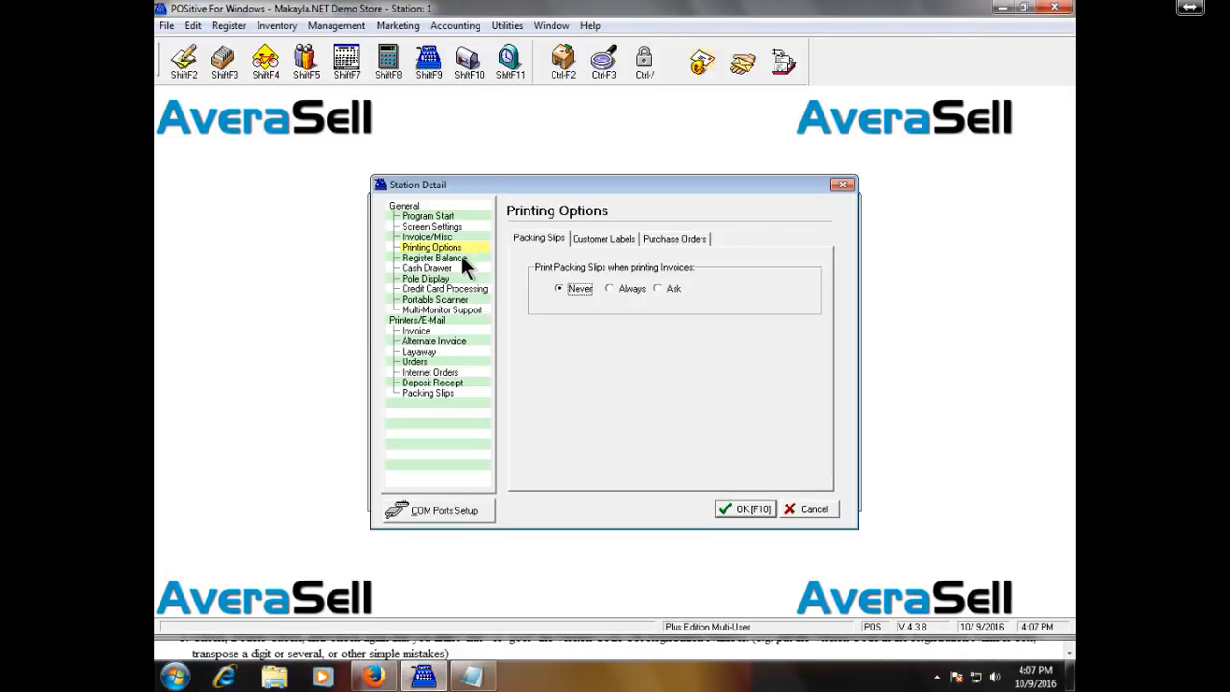
{"action": "left_click", "coordinate": [461, 257]}
{"action": "left_click", "coordinate": [462, 246]}
{"action": "left_click", "coordinate": [465, 238]}
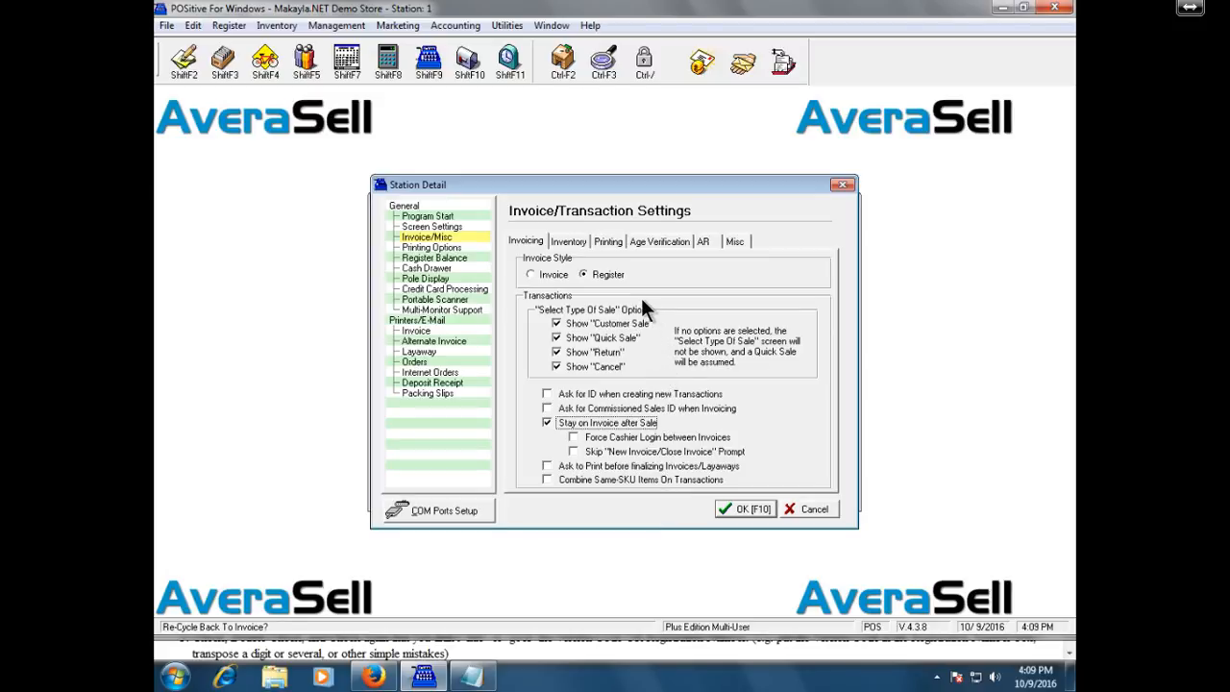
After viewing the Inventory tab, turn on 'Skip Printing Of Invoice/Receipt' on the Printing tab.
{"action": "left_click", "coordinate": [566, 242]}
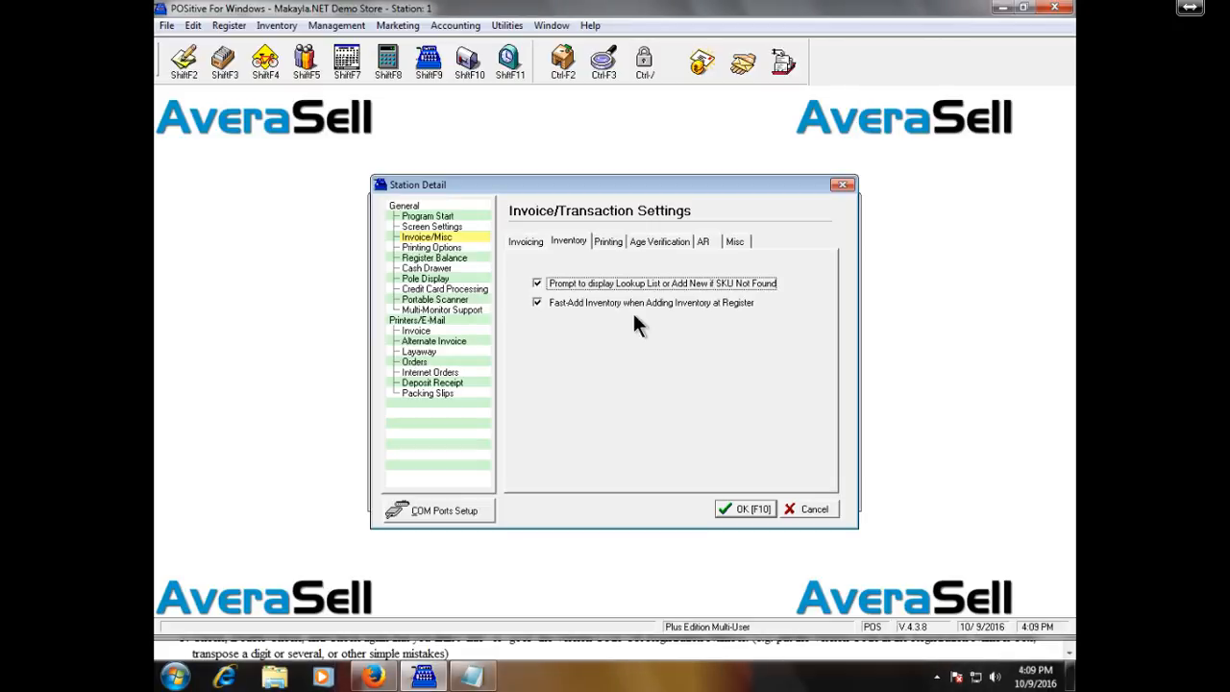
{"action": "left_click", "coordinate": [609, 241]}
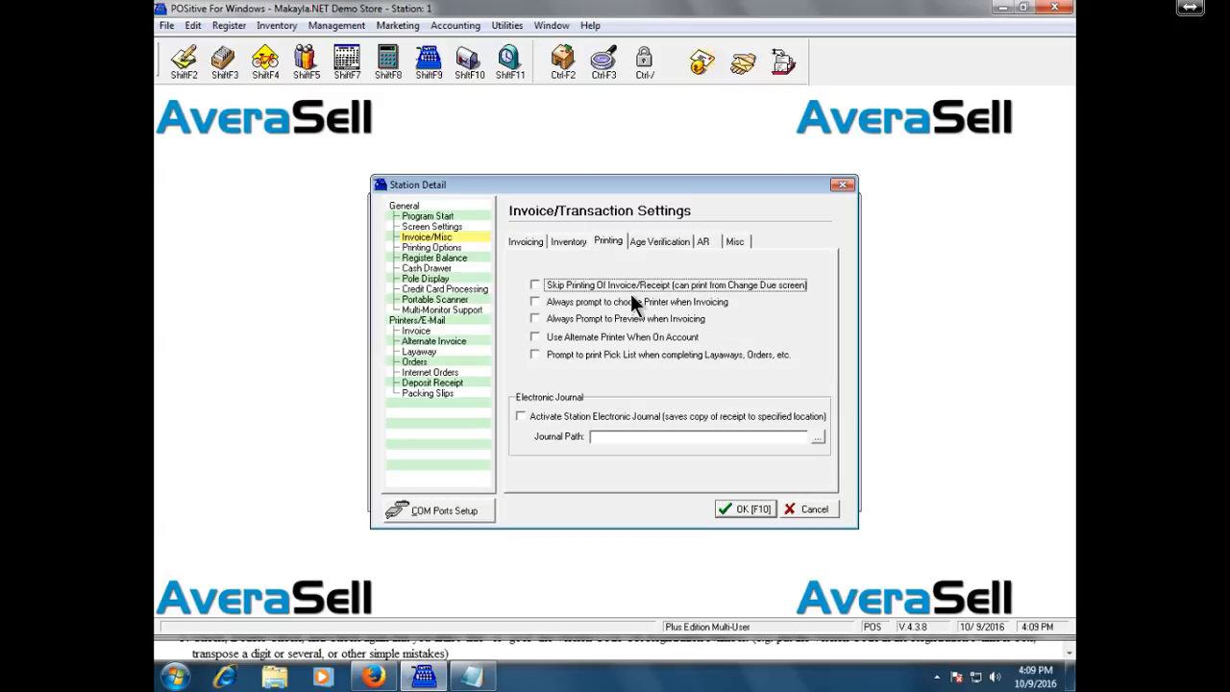
{"action": "key", "text": "space"}
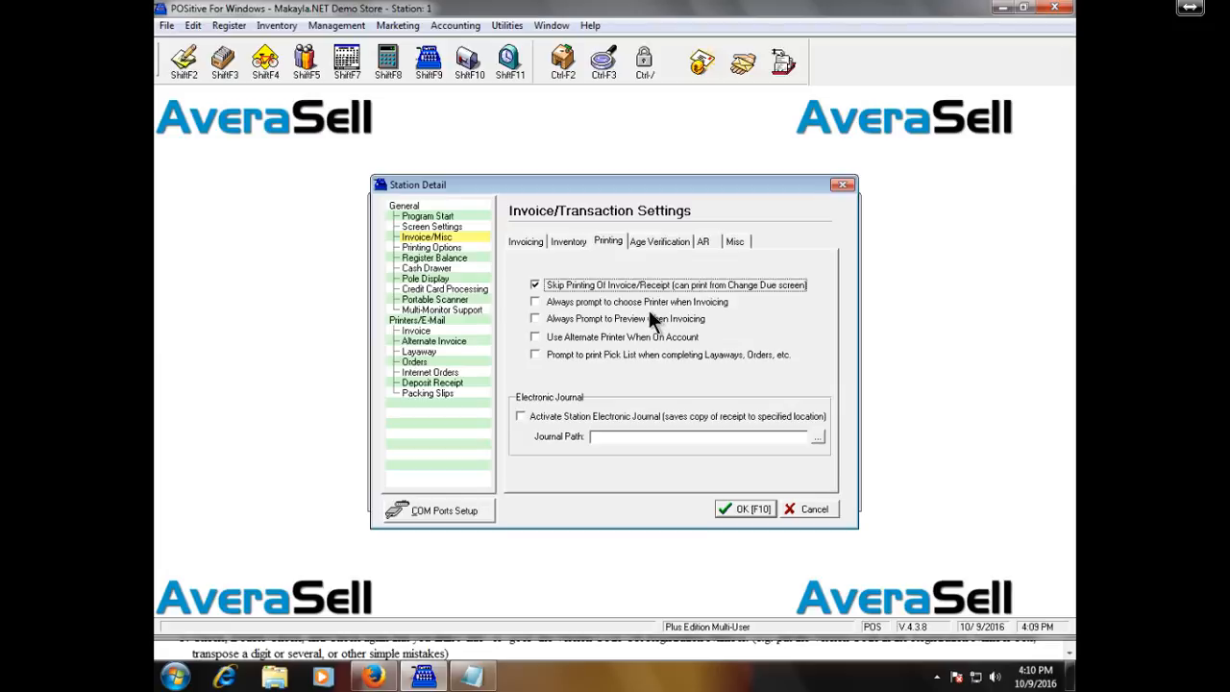
Check 'Always prompt to choose Printer when Invoicing' and view the Age Verification options.
{"action": "left_click", "coordinate": [651, 301]}
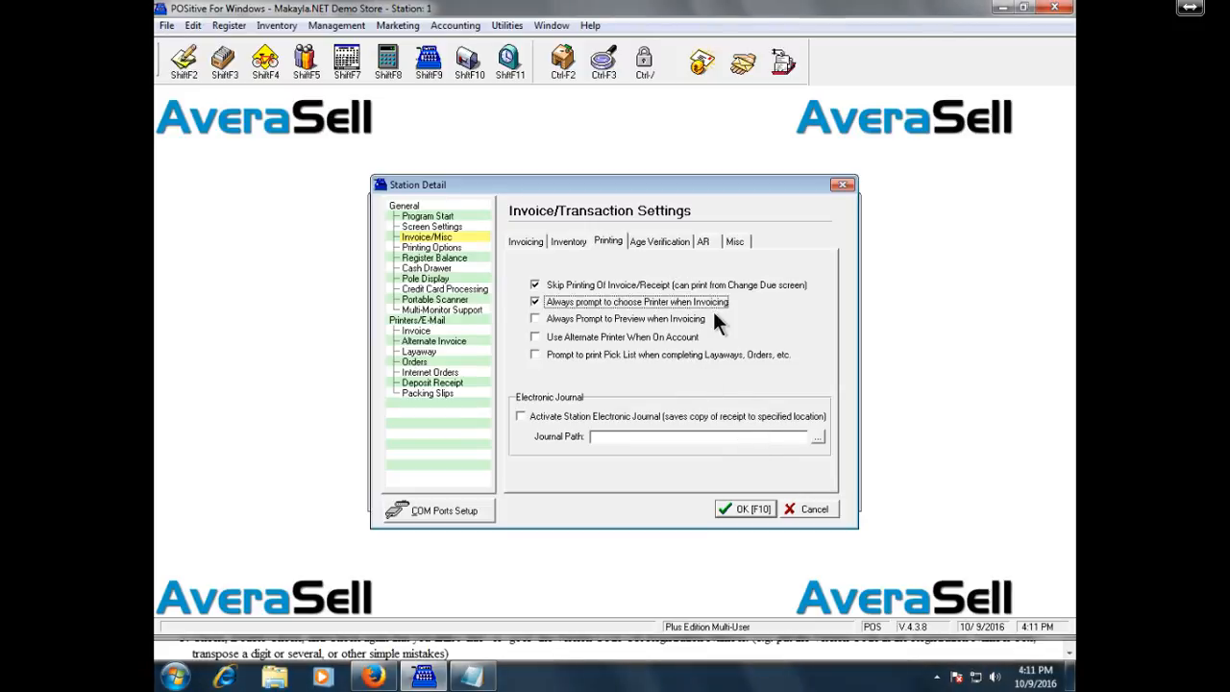
{"action": "left_click", "coordinate": [661, 235]}
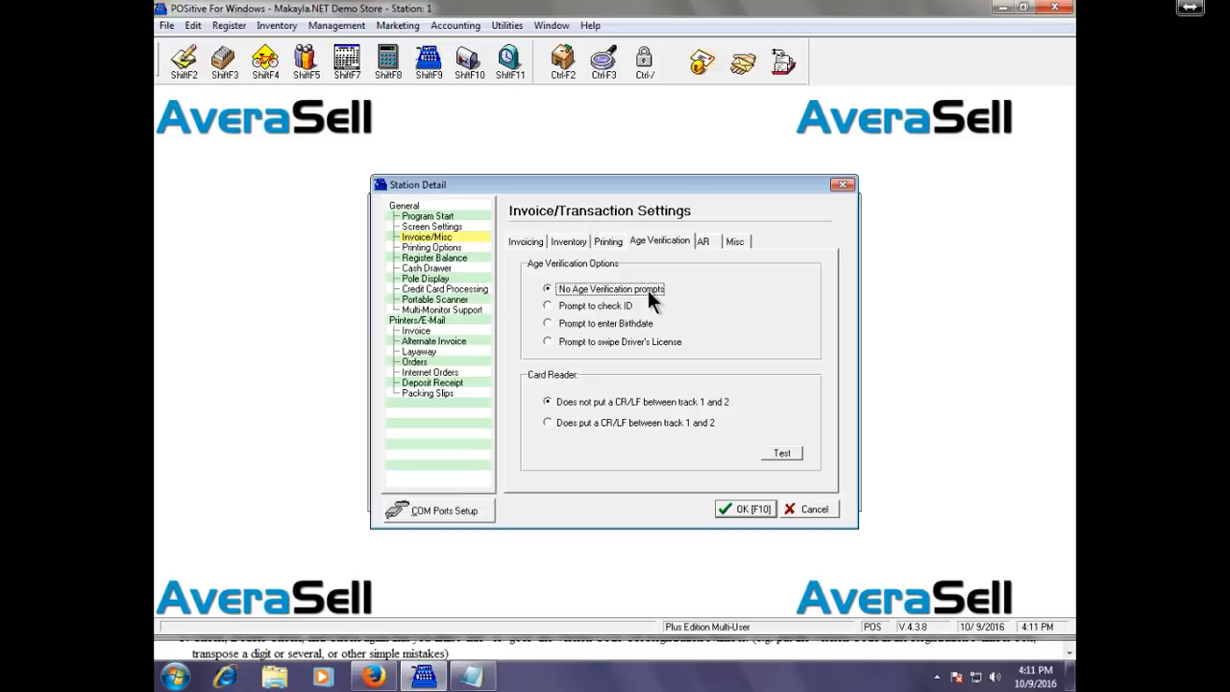
Try 'Prompt to check ID', settle on 'Prompt to enter Birthdate', then open the Start menu.
{"action": "left_click", "coordinate": [620, 306]}
{"action": "left_click", "coordinate": [641, 325]}
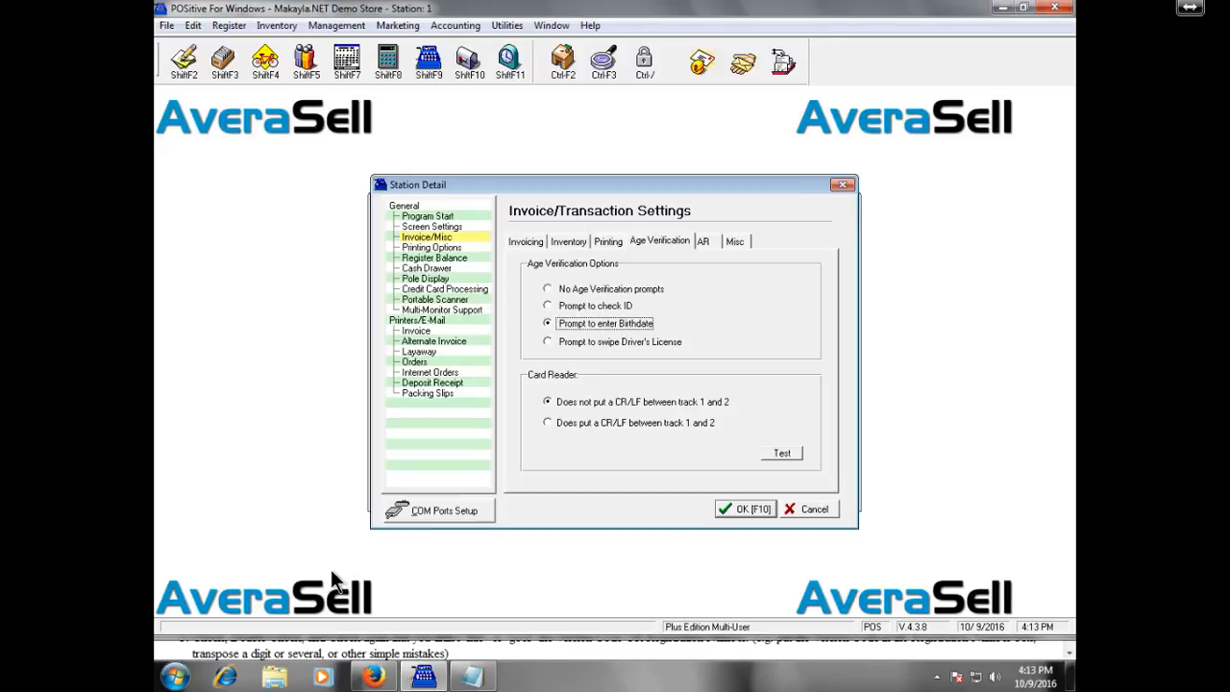
{"action": "left_click", "coordinate": [178, 677]}
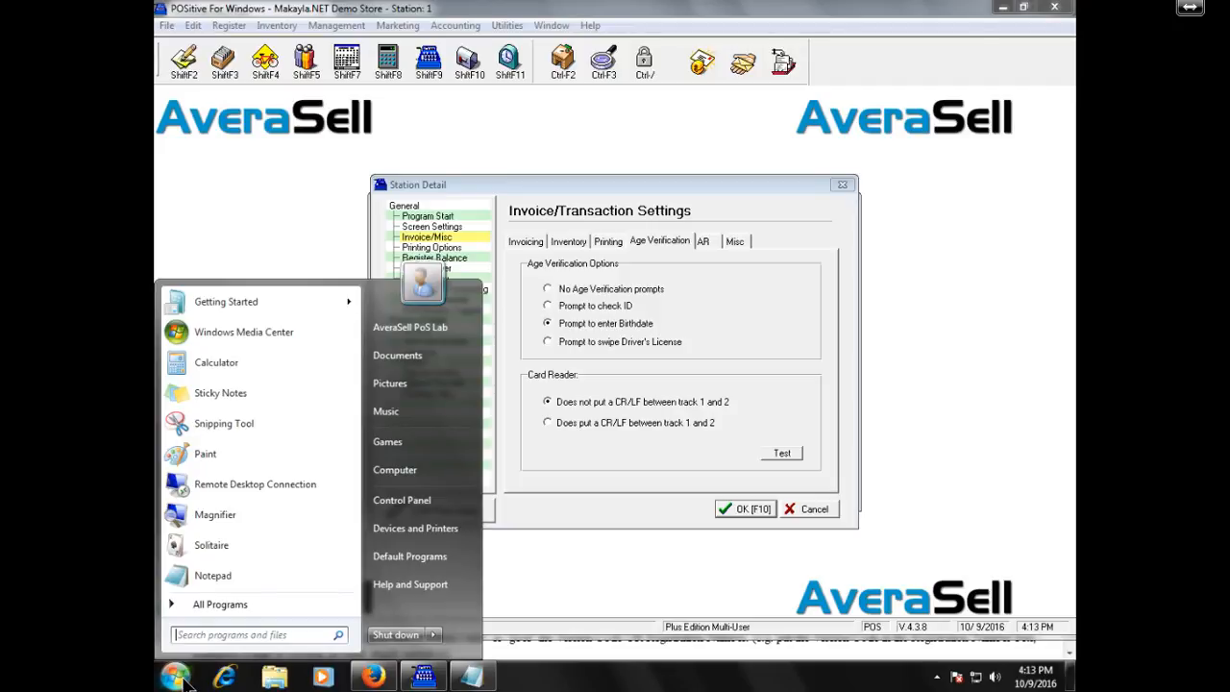
{"action": "type", "text": "note"}
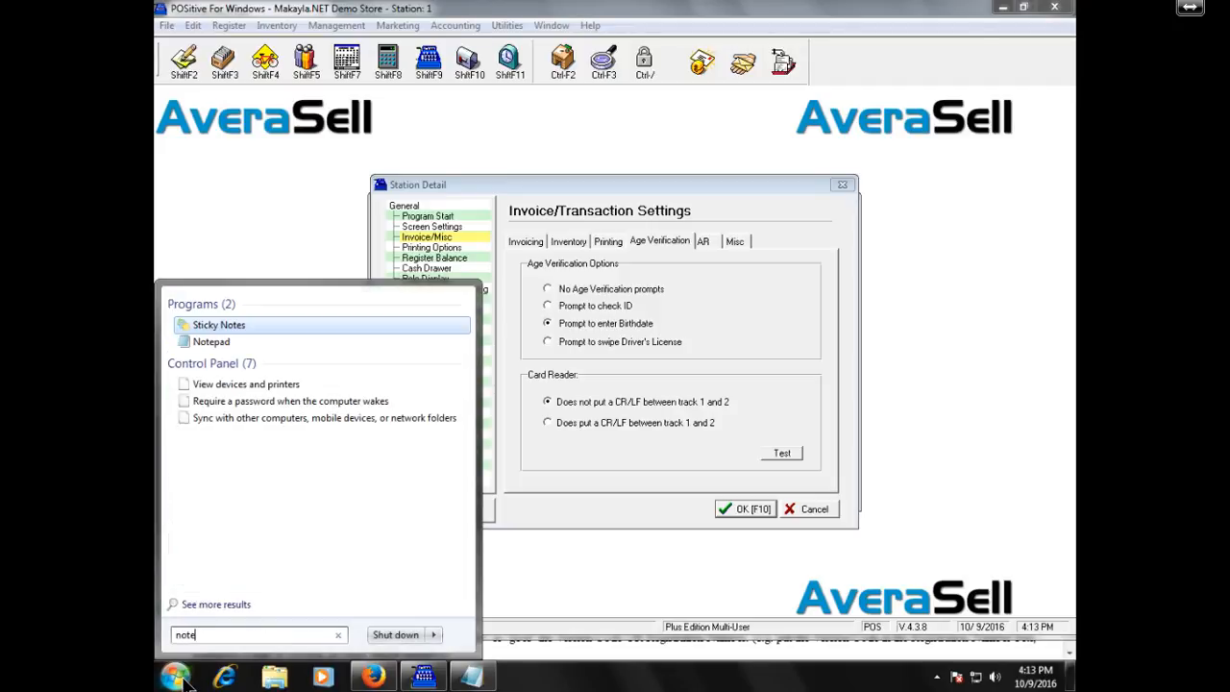
{"action": "key", "text": "Return"}
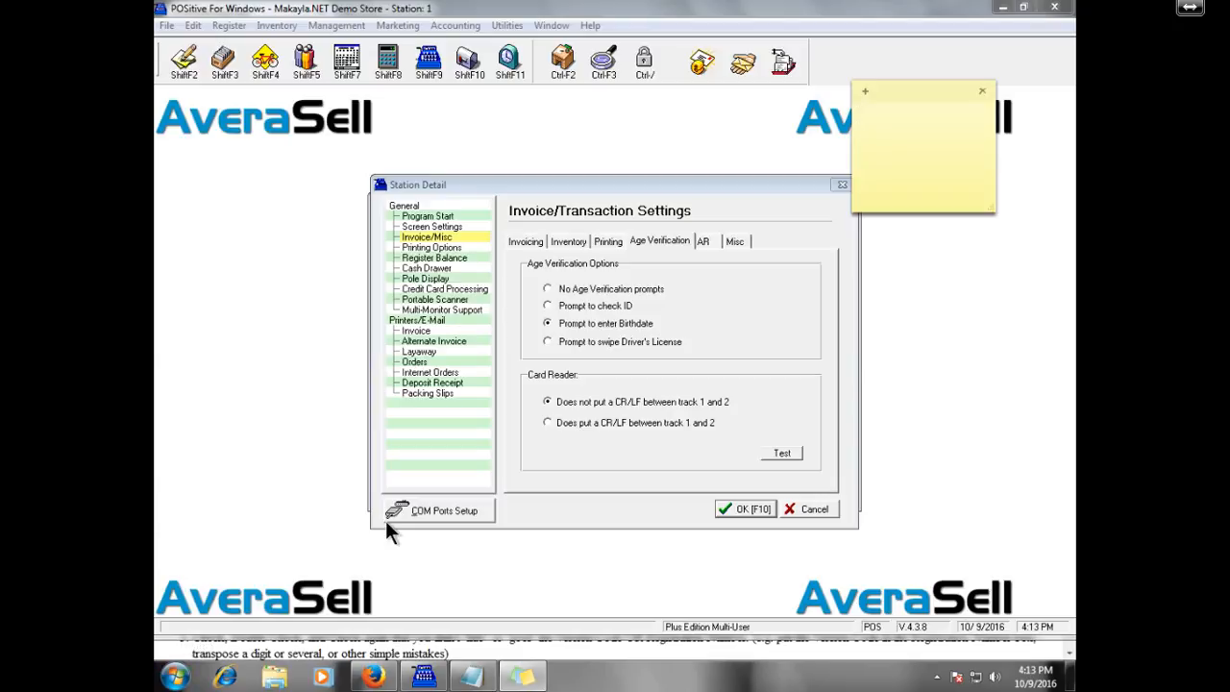
{"action": "left_click", "coordinate": [982, 91]}
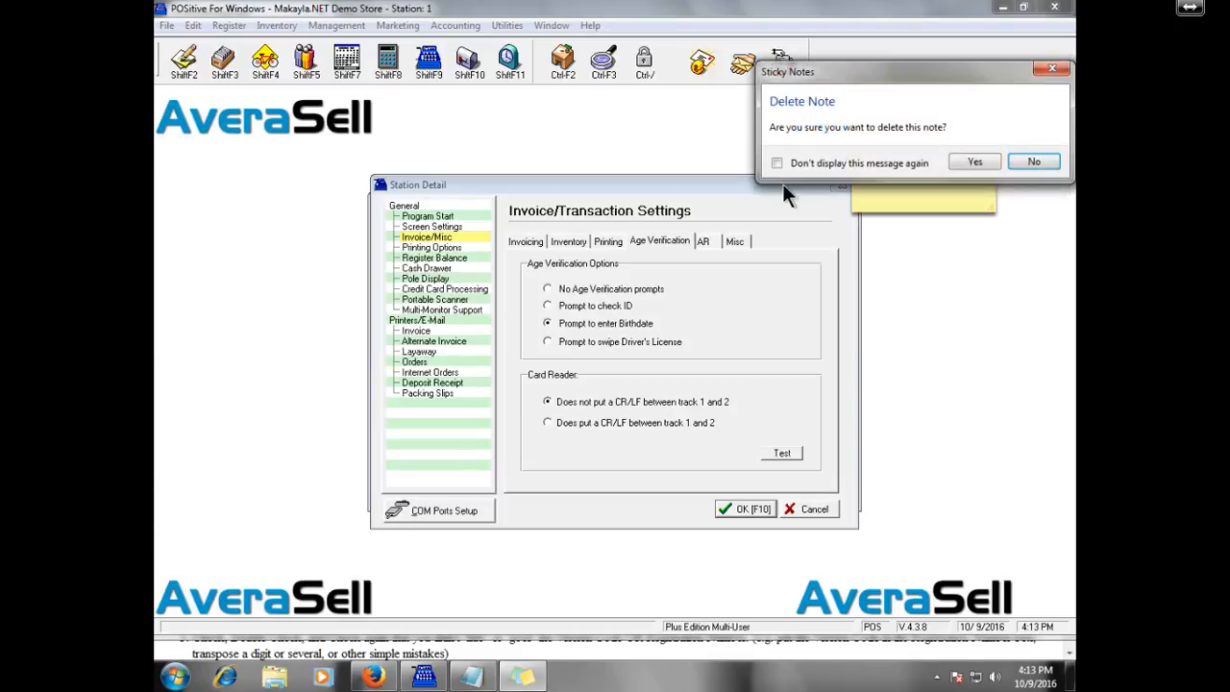
{"action": "left_click", "coordinate": [1028, 161]}
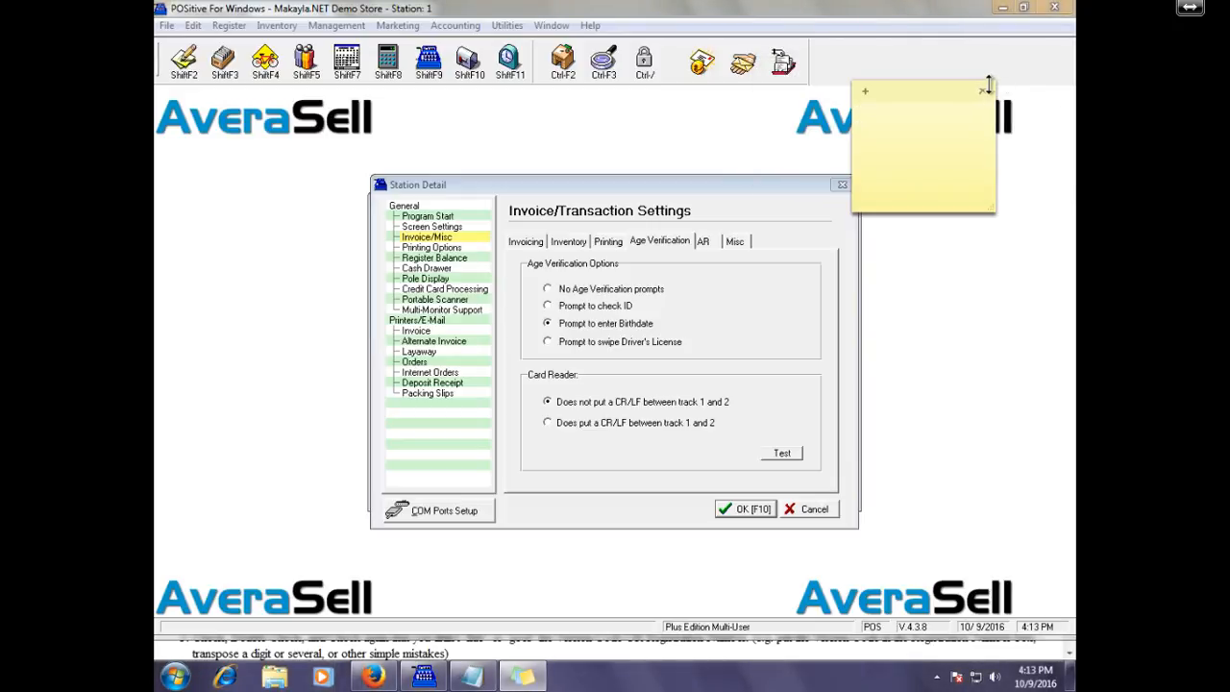
{"action": "left_click", "coordinate": [983, 89]}
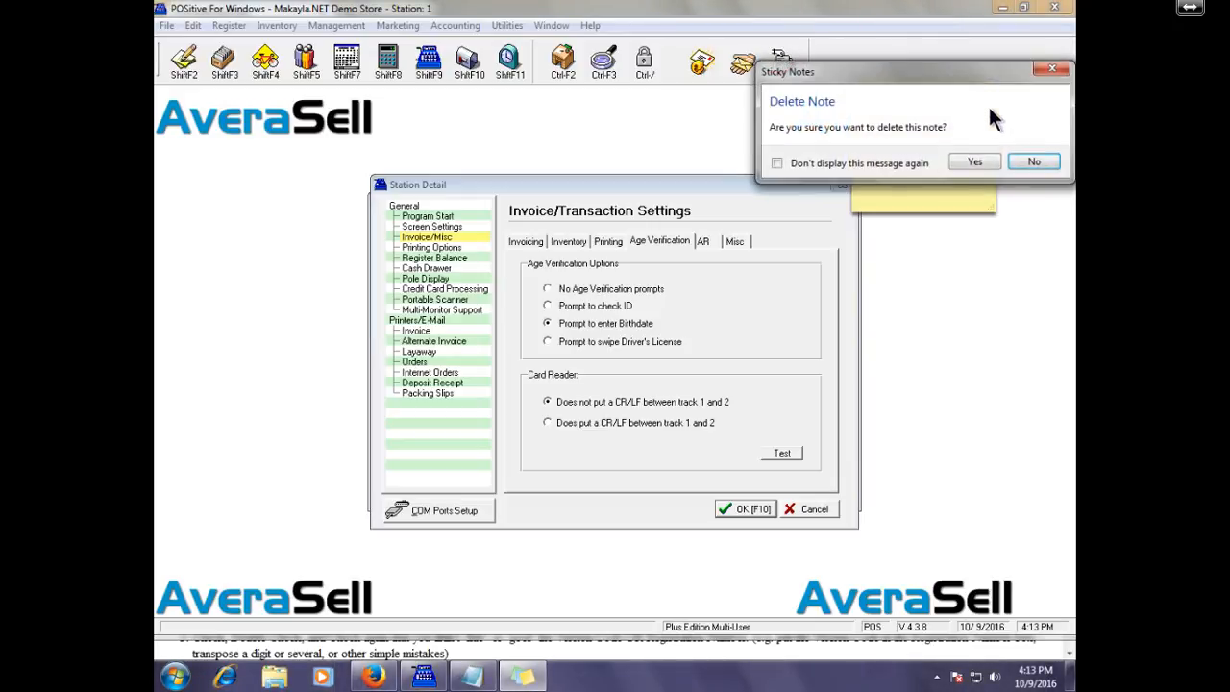
{"action": "left_click", "coordinate": [973, 157]}
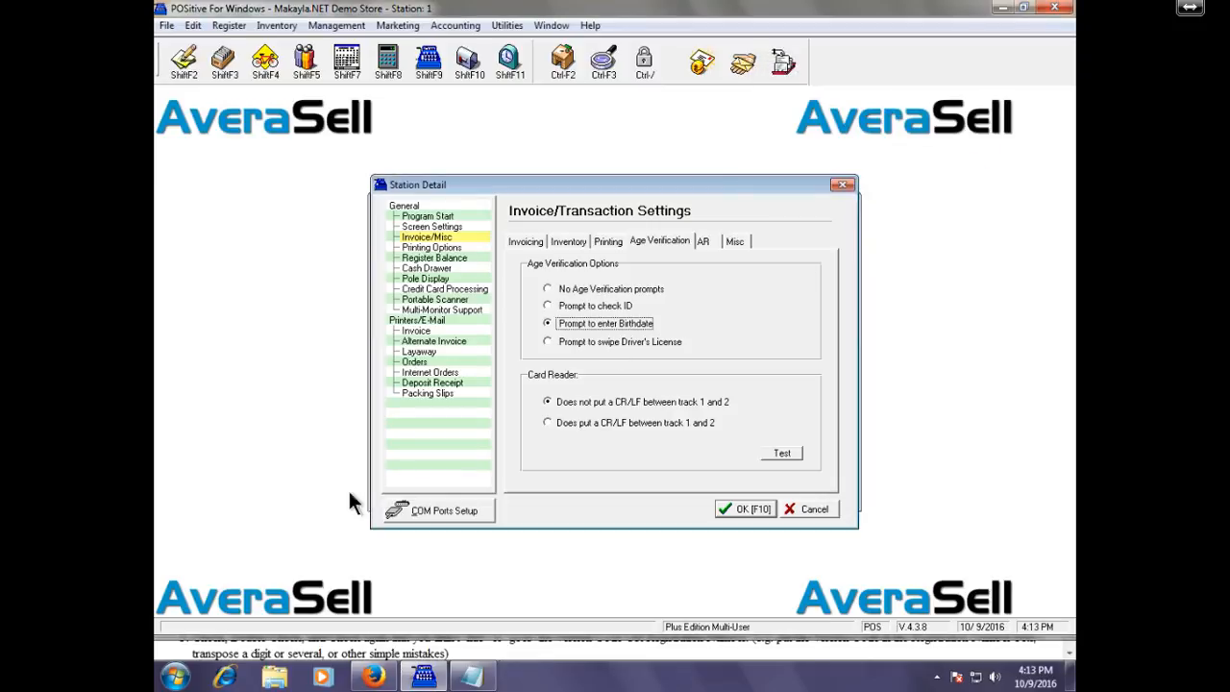
Launch Notepad by searching 'notepad' from the Start menu.
{"action": "left_click", "coordinate": [176, 679]}
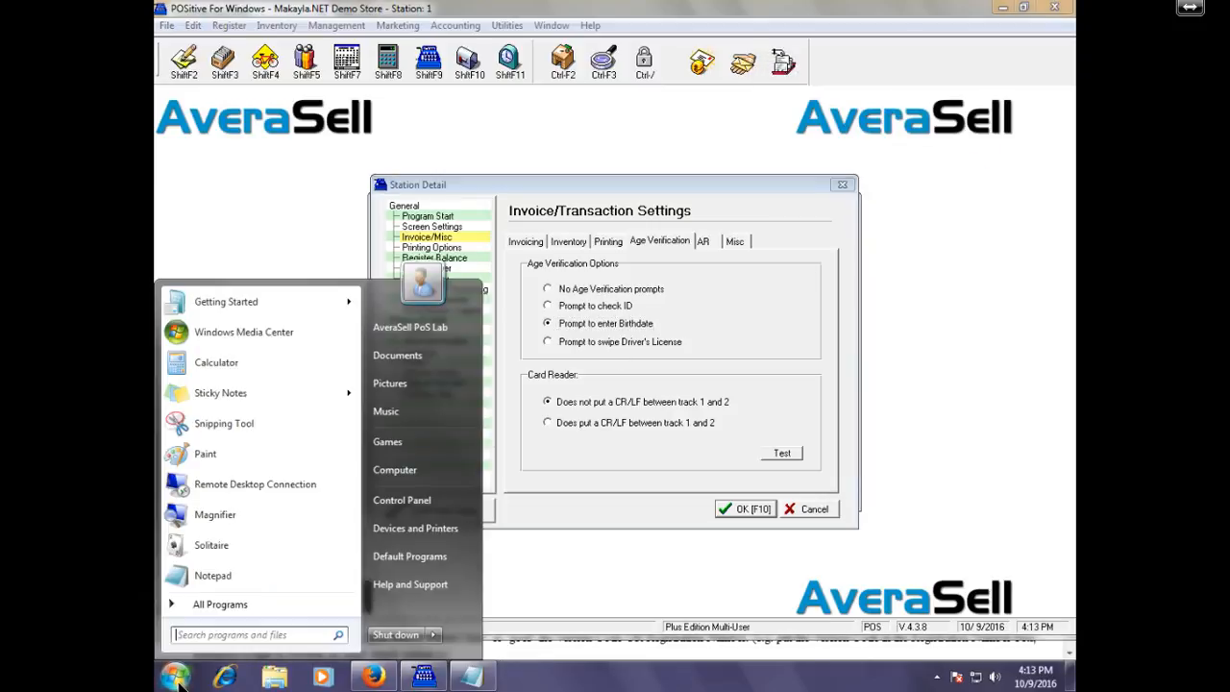
{"action": "type", "text": "notepad"}
{"action": "key", "text": "Return"}
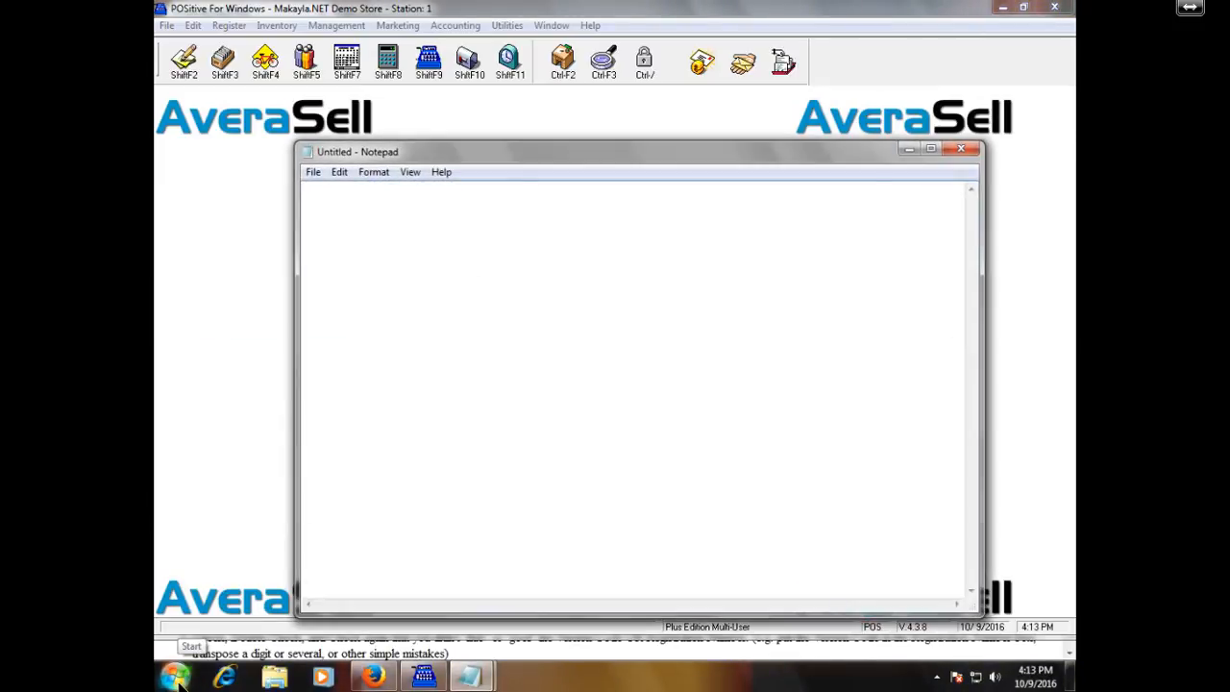
Type two lines of random test keystrokes, join them into one line, and close Notepad.
{"action": "type", "text": "iejklf;oijf083ji;okjfk"}
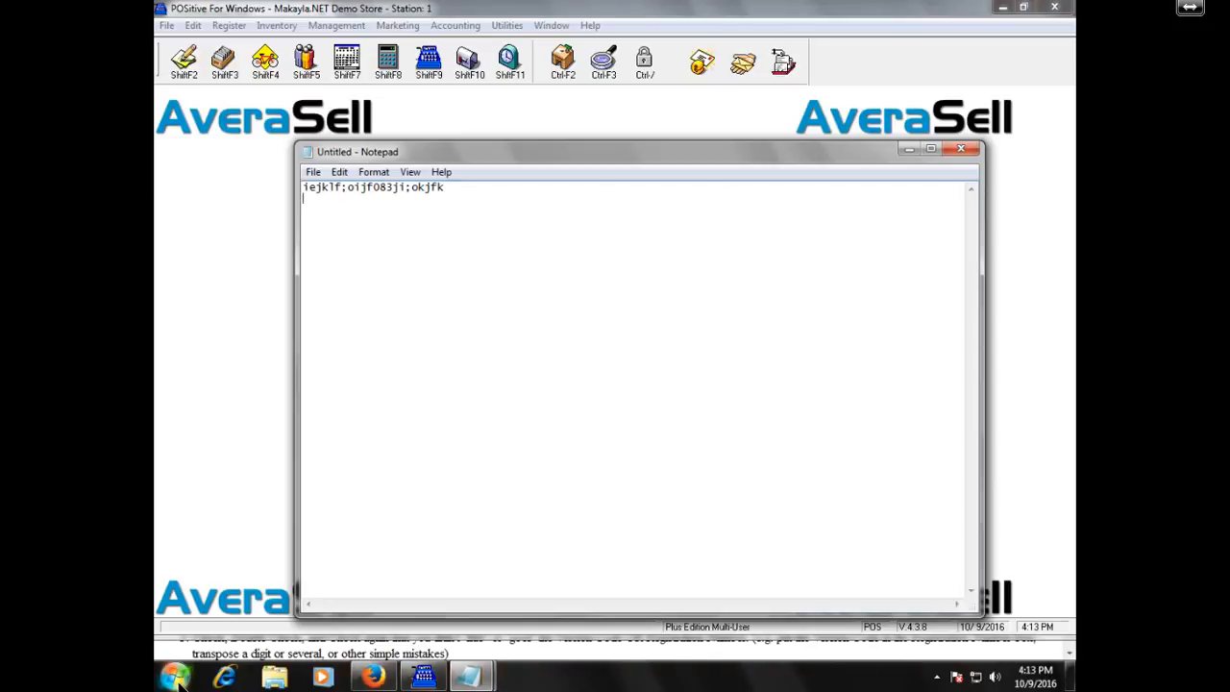
{"action": "key", "text": "Return"}
{"action": "type", "text": "kdjm;ioerjp8jrioffidijifd"}
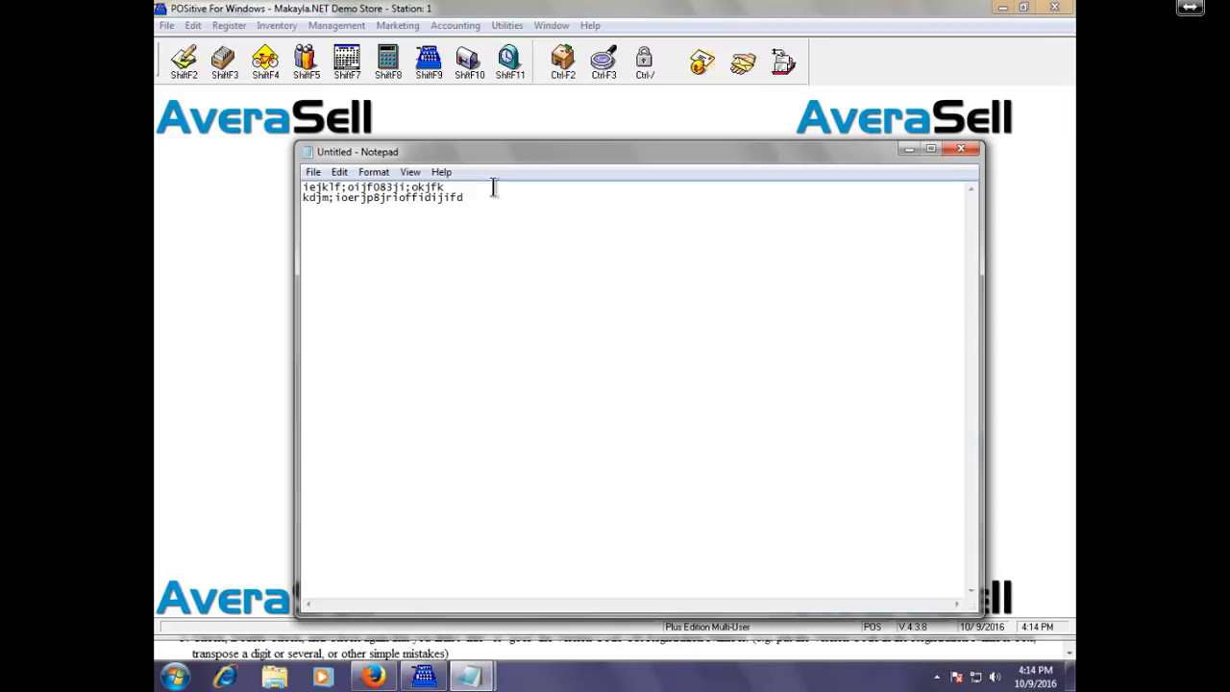
{"action": "key", "text": "Delete"}
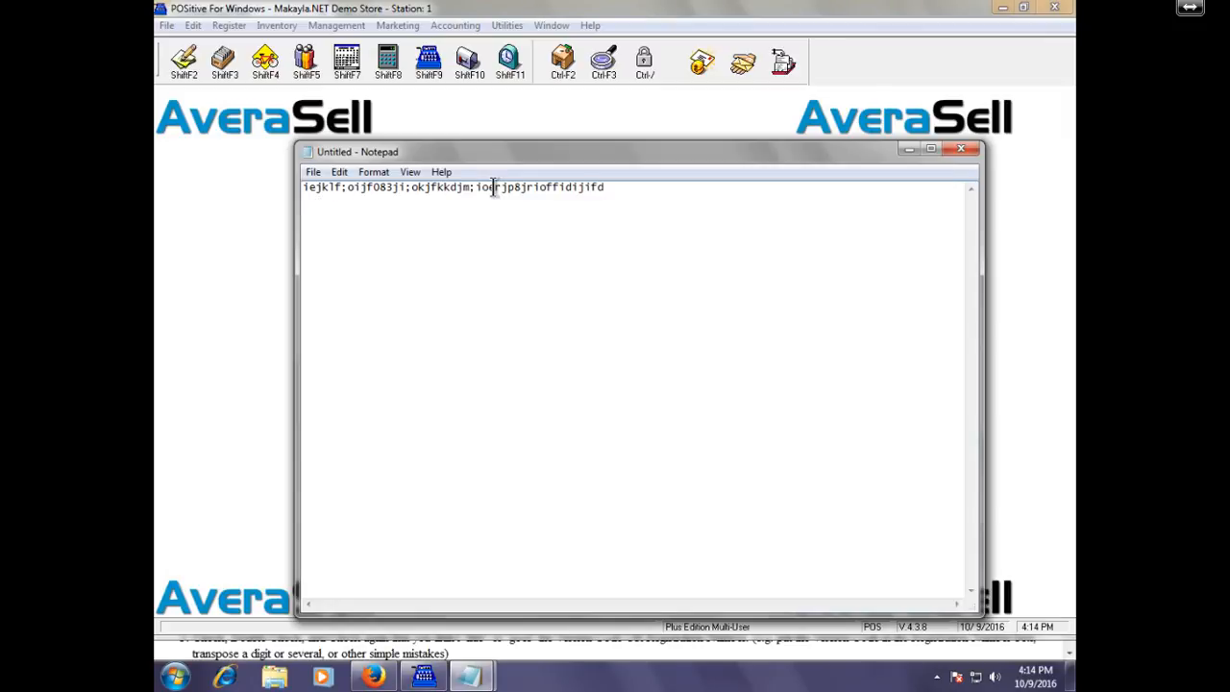
{"action": "left_click", "coordinate": [963, 149]}
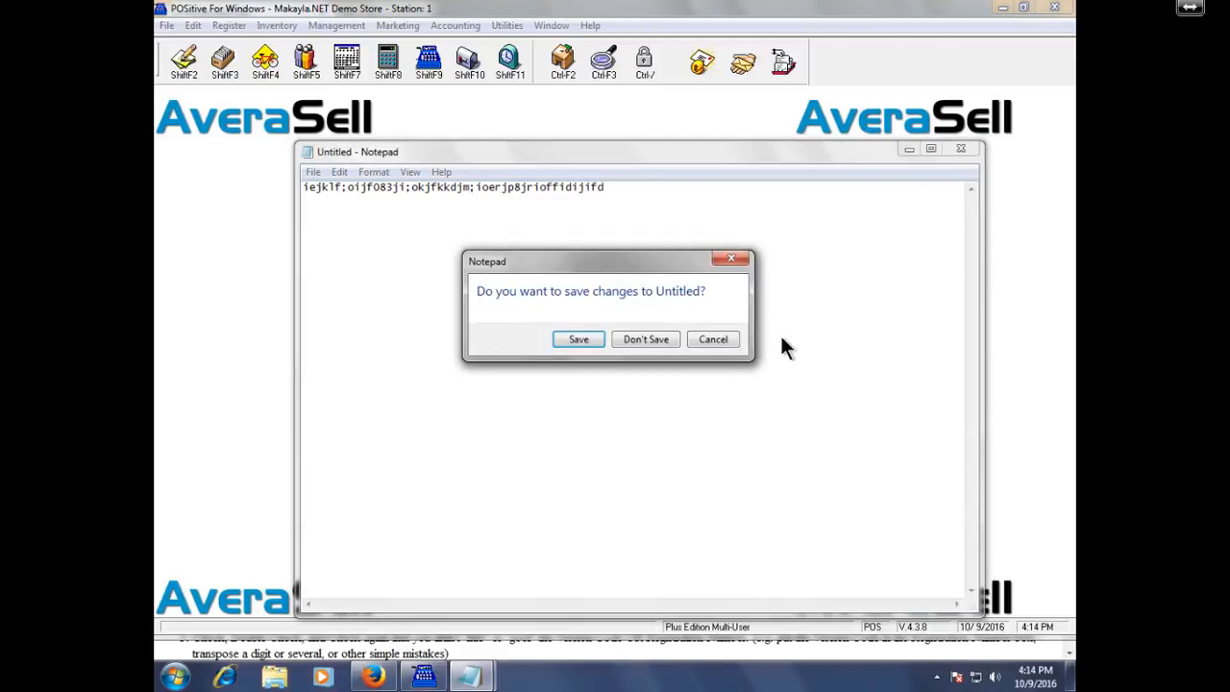
Discard the Notepad text, review the AR and Misc tabs, then open Printing Options.
{"action": "left_click", "coordinate": [659, 333]}
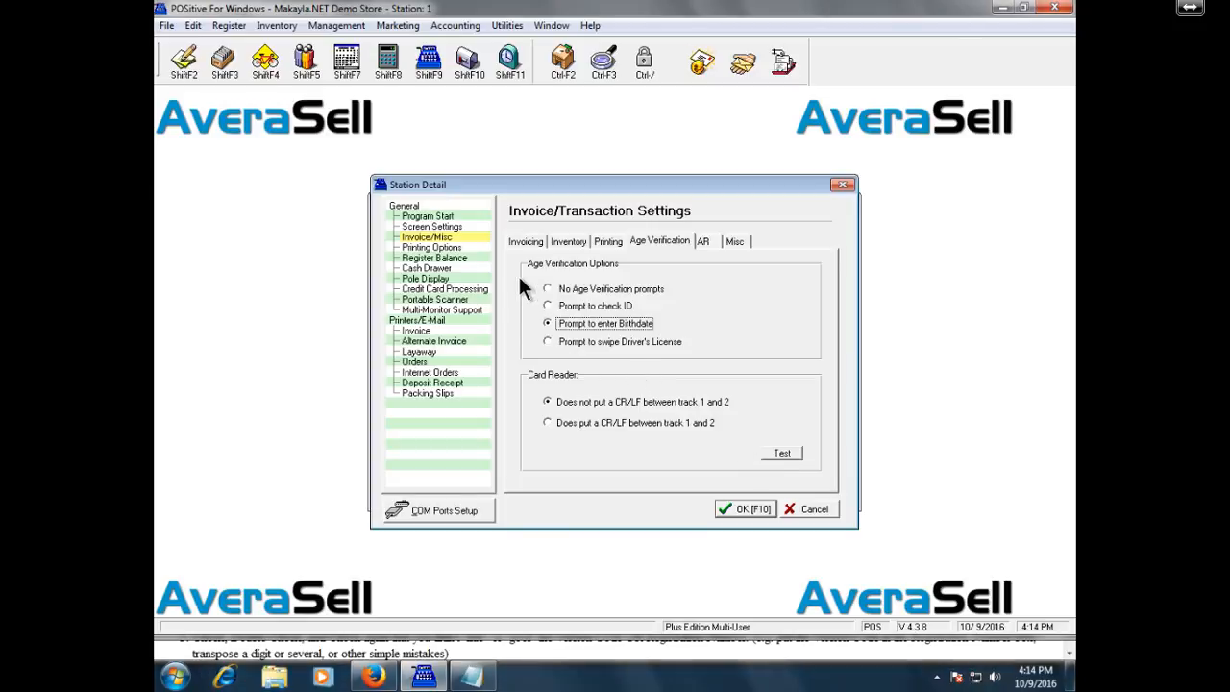
{"action": "left_click", "coordinate": [705, 243]}
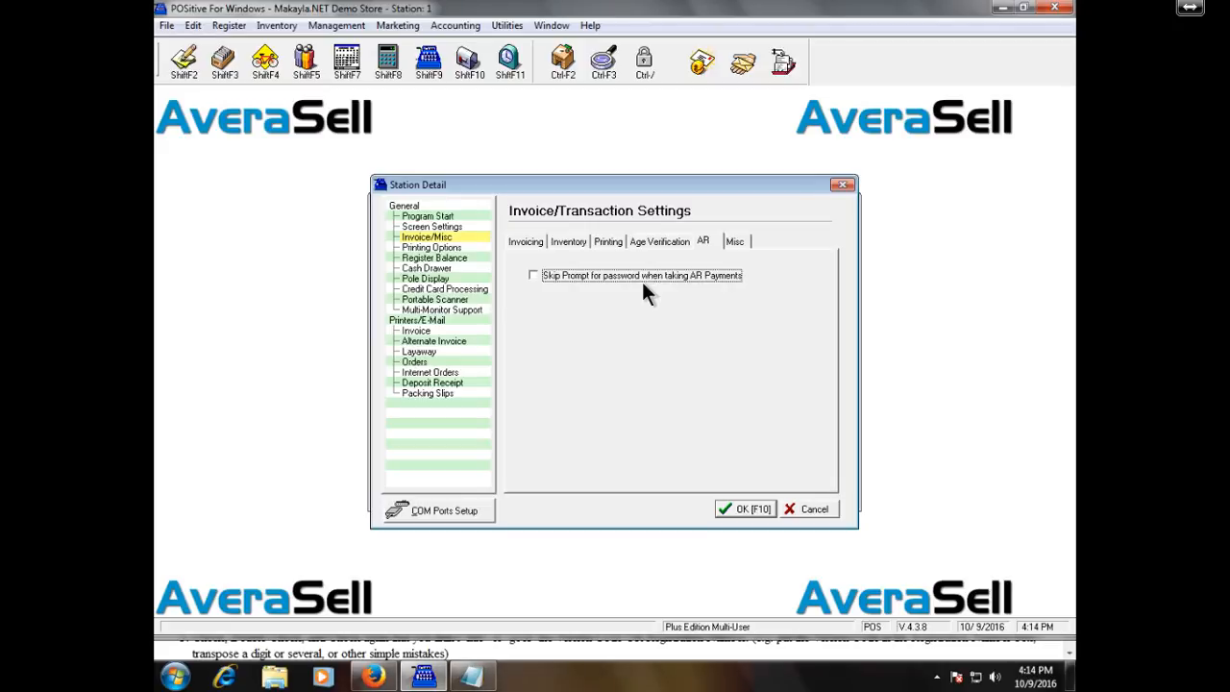
{"action": "left_click", "coordinate": [736, 238]}
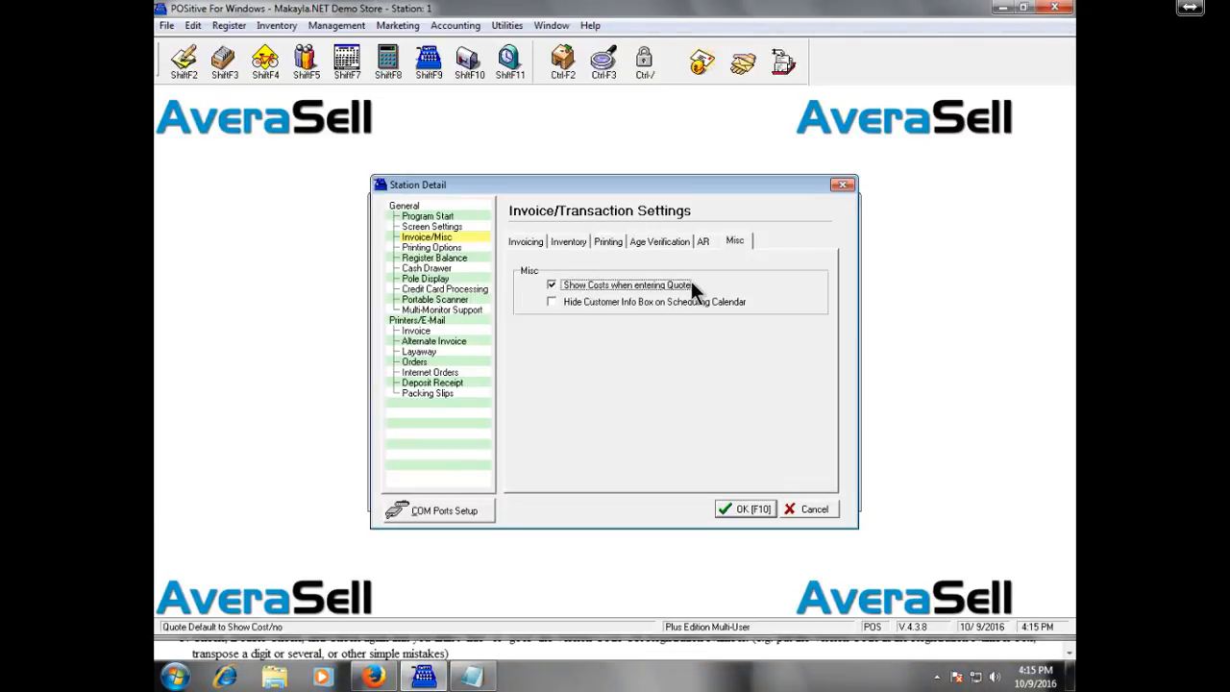
{"action": "left_click", "coordinate": [479, 245]}
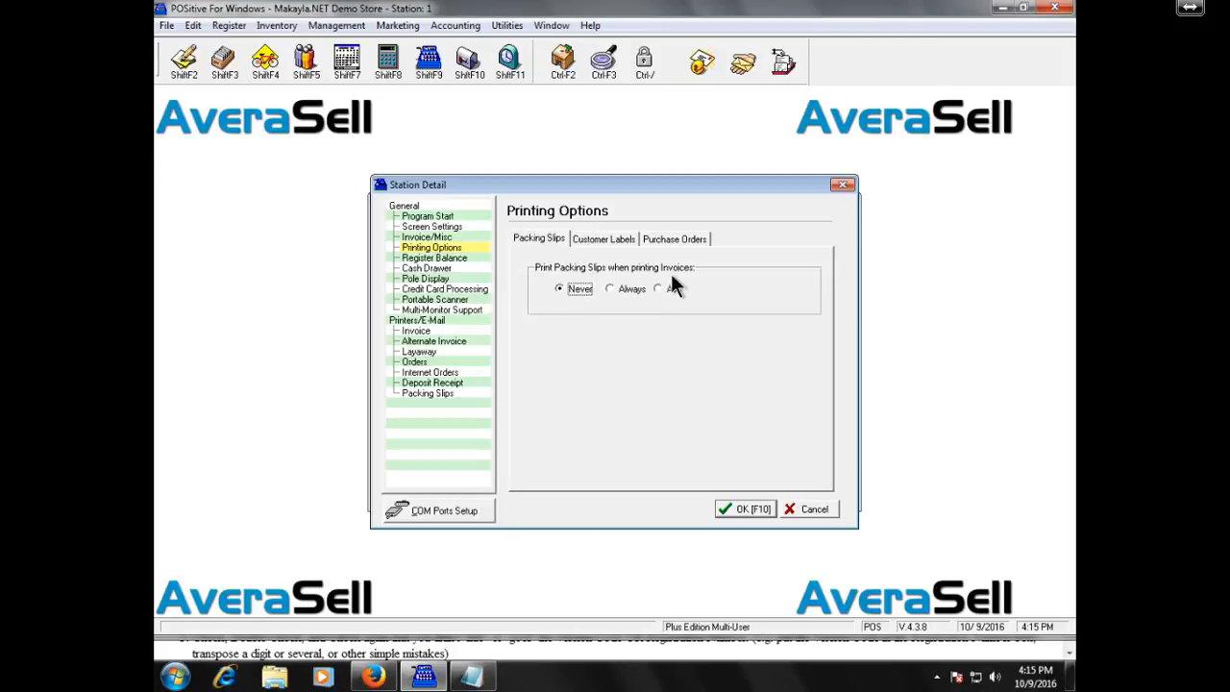
Look at the customer label and purchase order printing settings, then open Register Balance.
{"action": "left_click", "coordinate": [605, 239]}
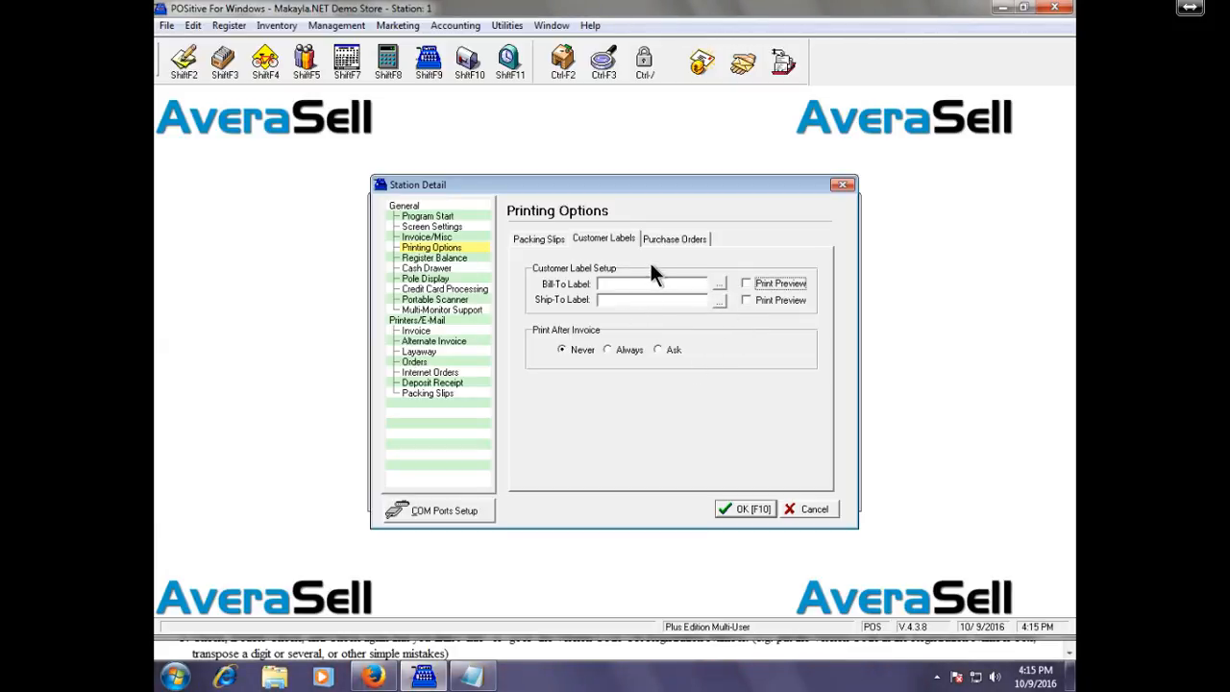
{"action": "left_click", "coordinate": [677, 239]}
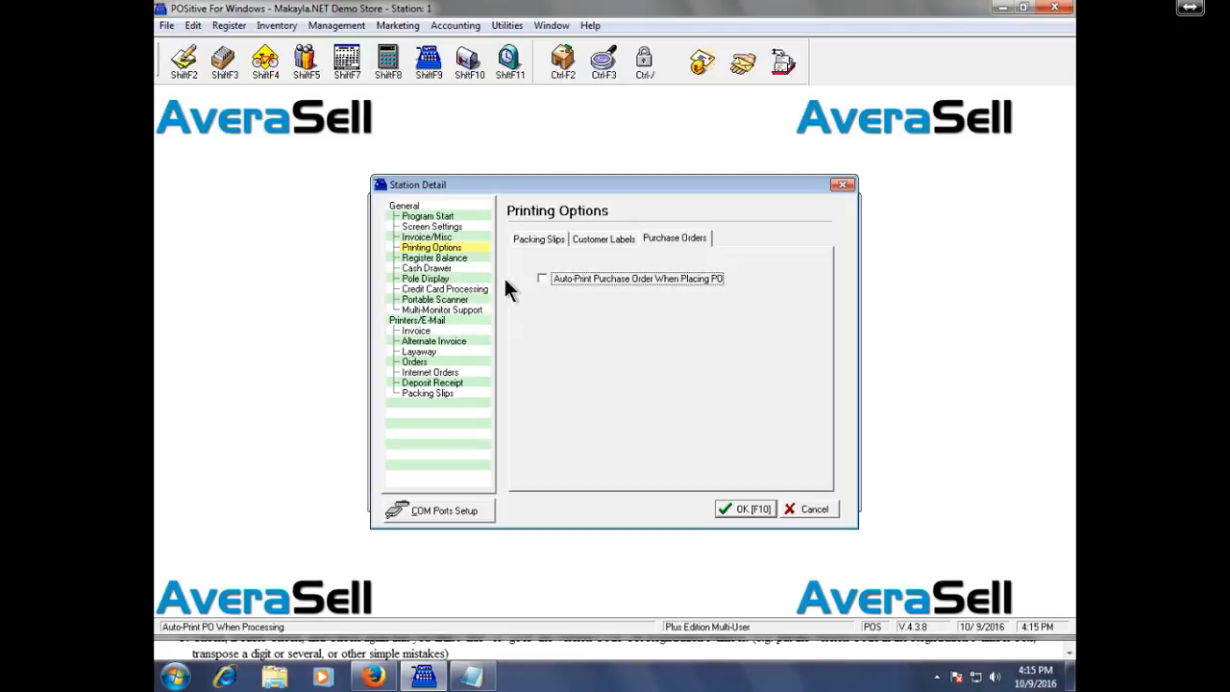
{"action": "left_click", "coordinate": [477, 256]}
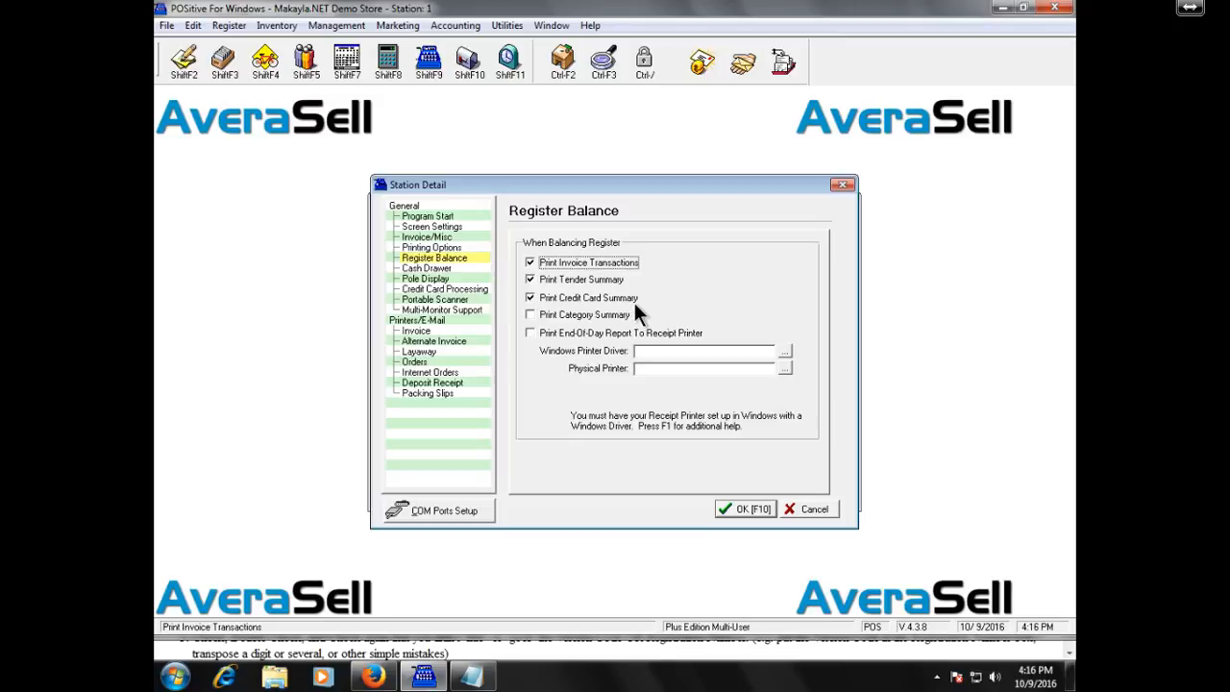
On the Cash Drawer page, tick Use Cash Drawer then untick it, and go to Pole Display.
{"action": "left_click", "coordinate": [477, 270]}
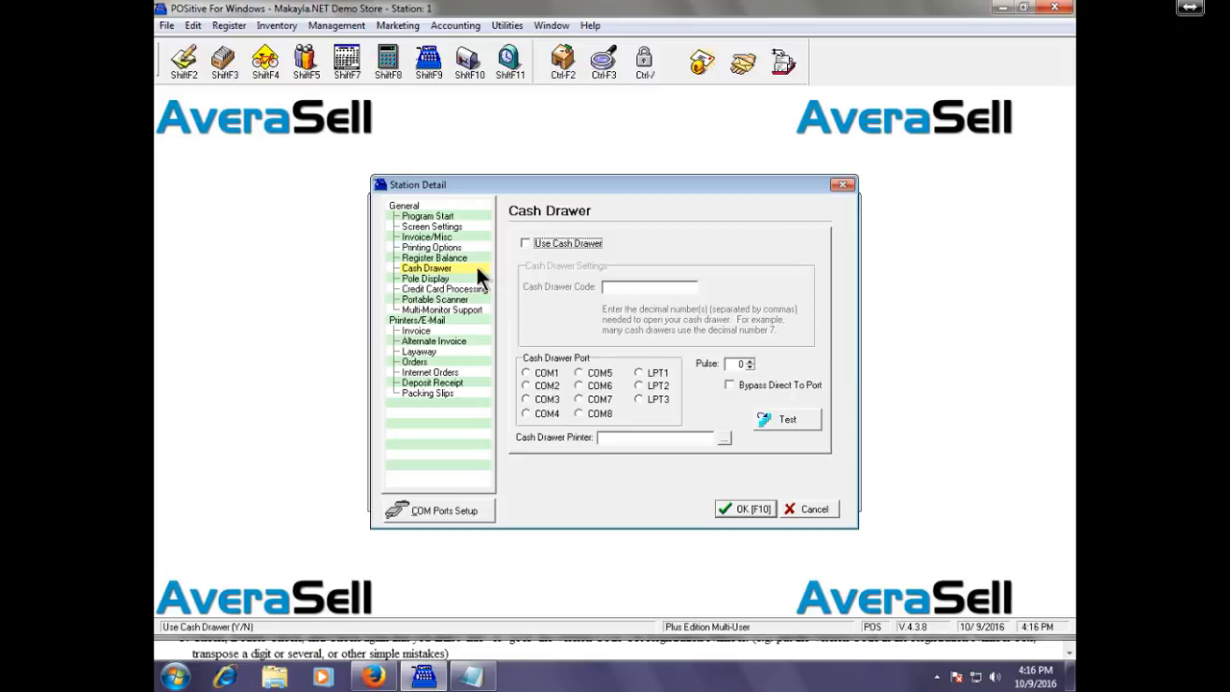
{"action": "left_click", "coordinate": [579, 243]}
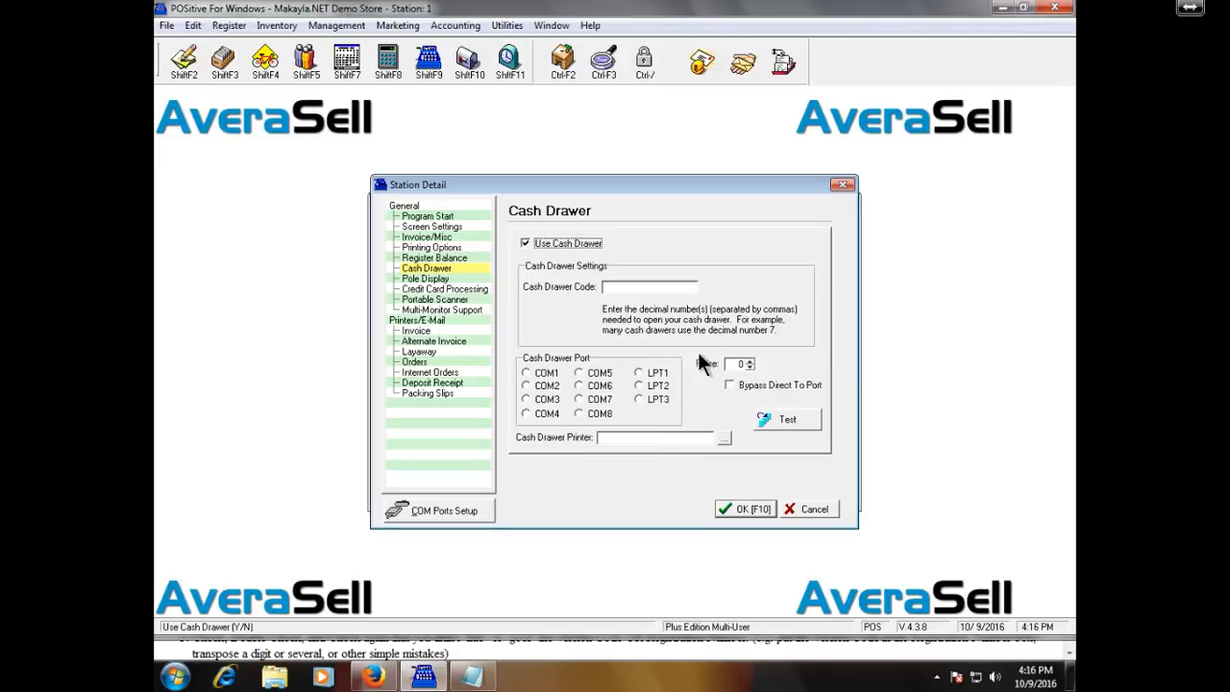
{"action": "left_click", "coordinate": [593, 242]}
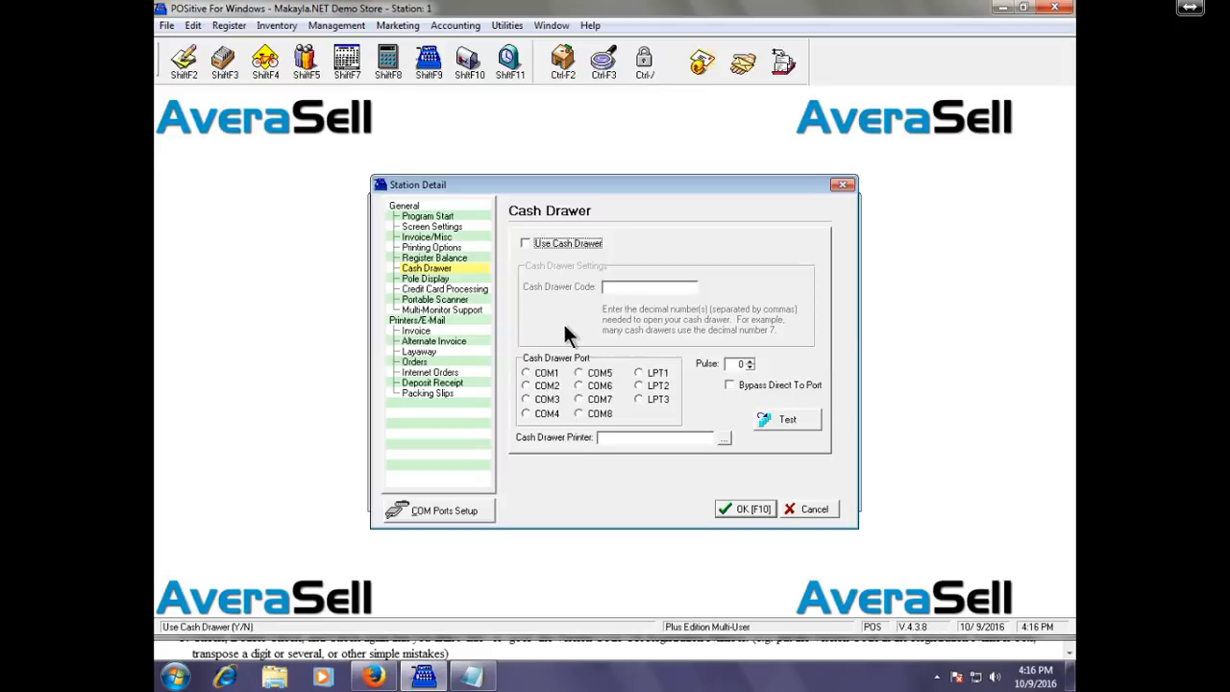
{"action": "left_click", "coordinate": [480, 279]}
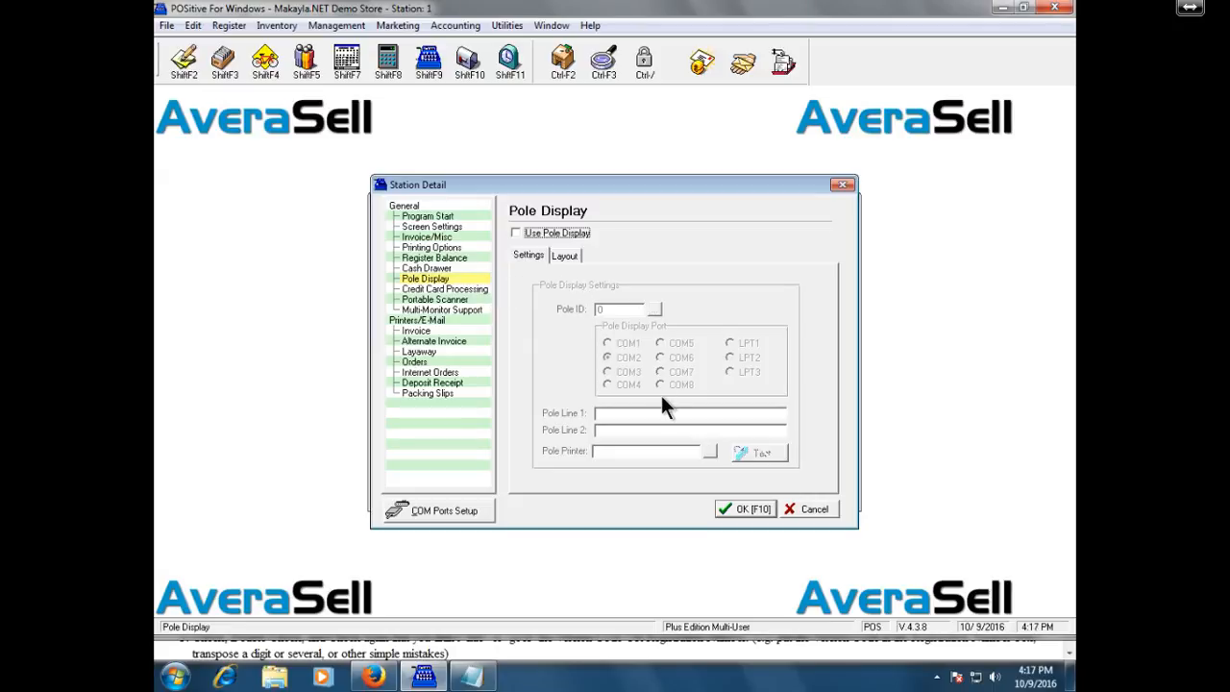
Review the Credit Card Processing page, then show the Portable Scanner page (Generic Scanner, no COM port).
{"action": "left_click", "coordinate": [484, 288]}
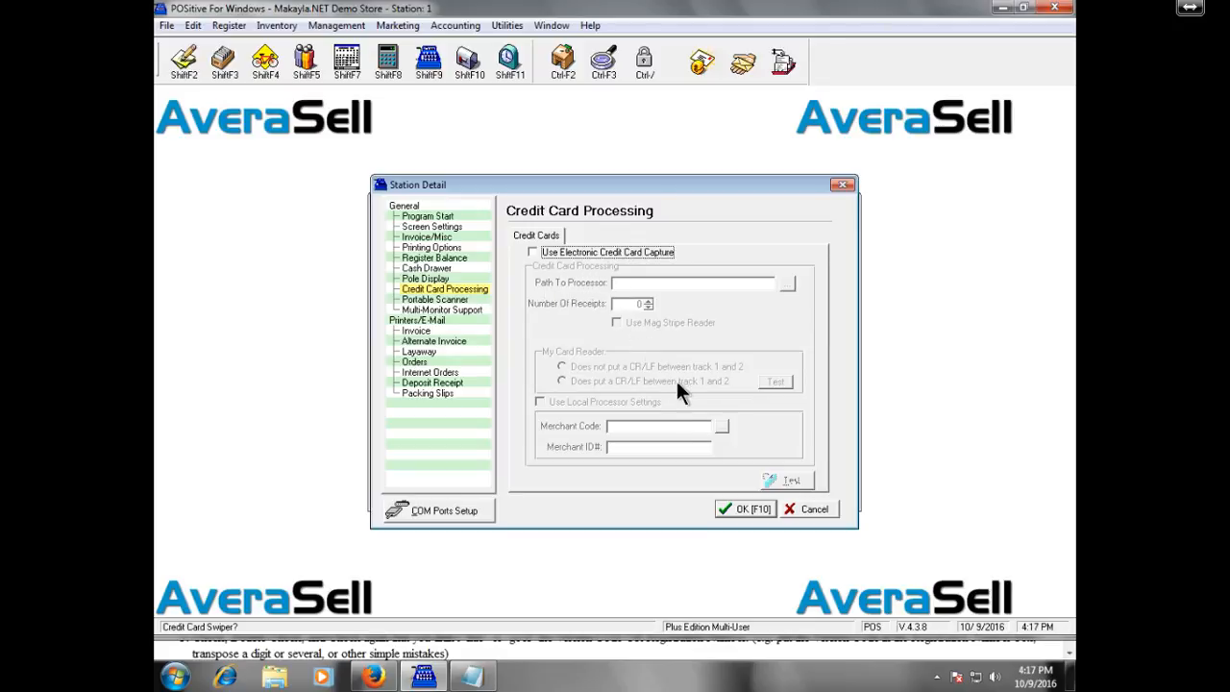
{"action": "left_click", "coordinate": [473, 297]}
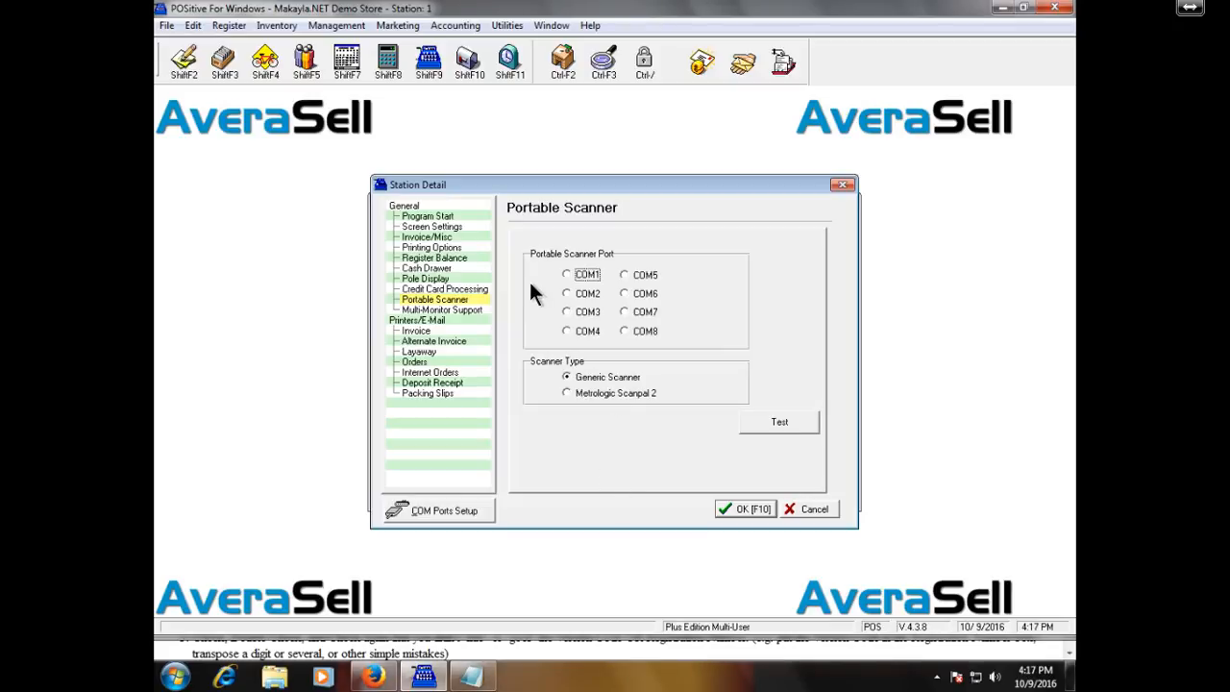
Show the Multi-Monitor Support page, then bring up Windows Explorer on Libraries.
{"action": "left_click", "coordinate": [477, 309]}
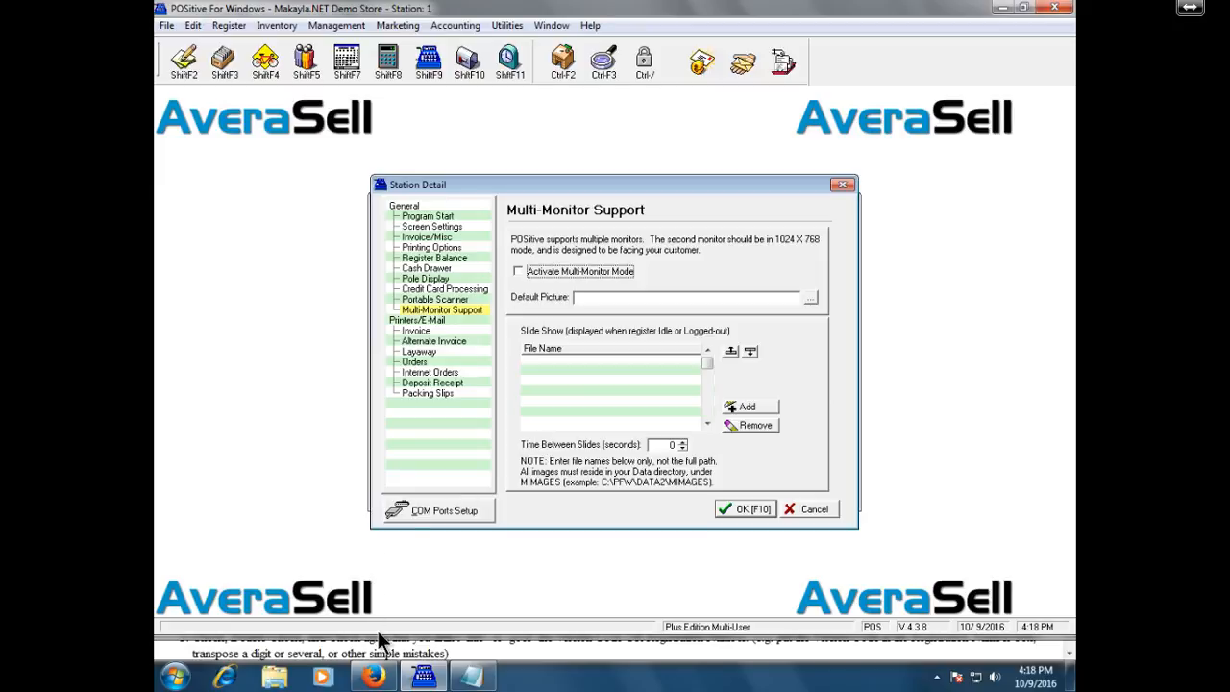
{"action": "left_click", "coordinate": [283, 678]}
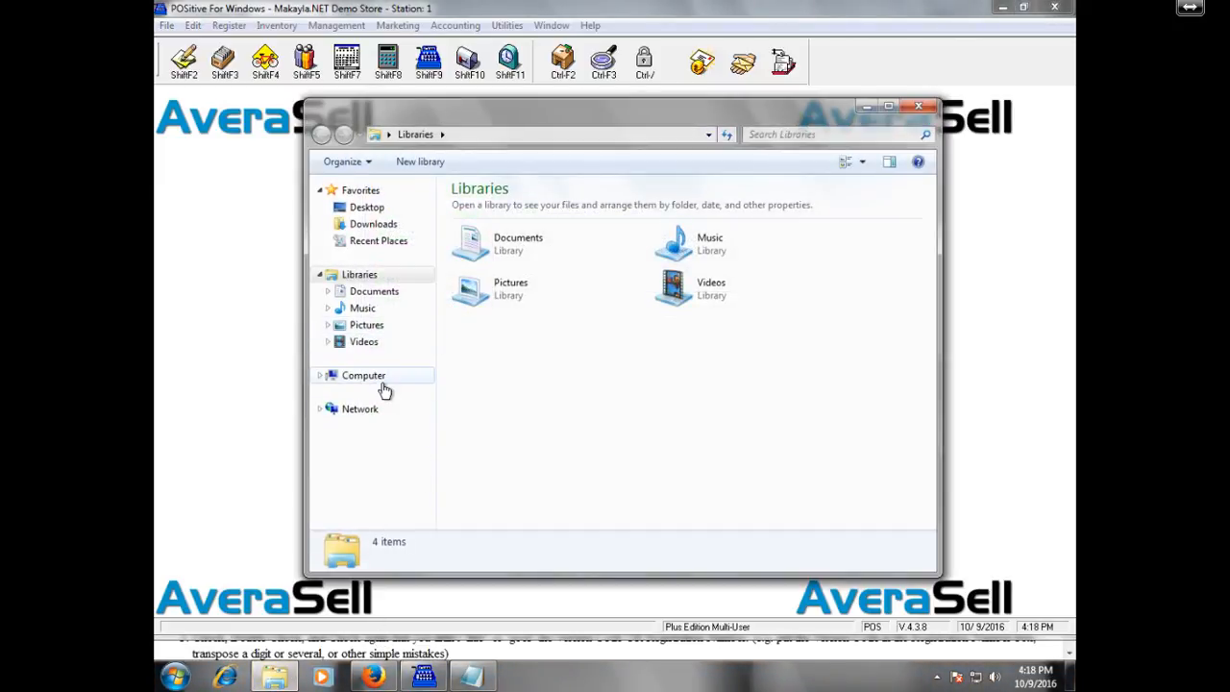
Browse from Computer to the C:\AVS\DATA2 folder.
{"action": "left_click", "coordinate": [365, 377]}
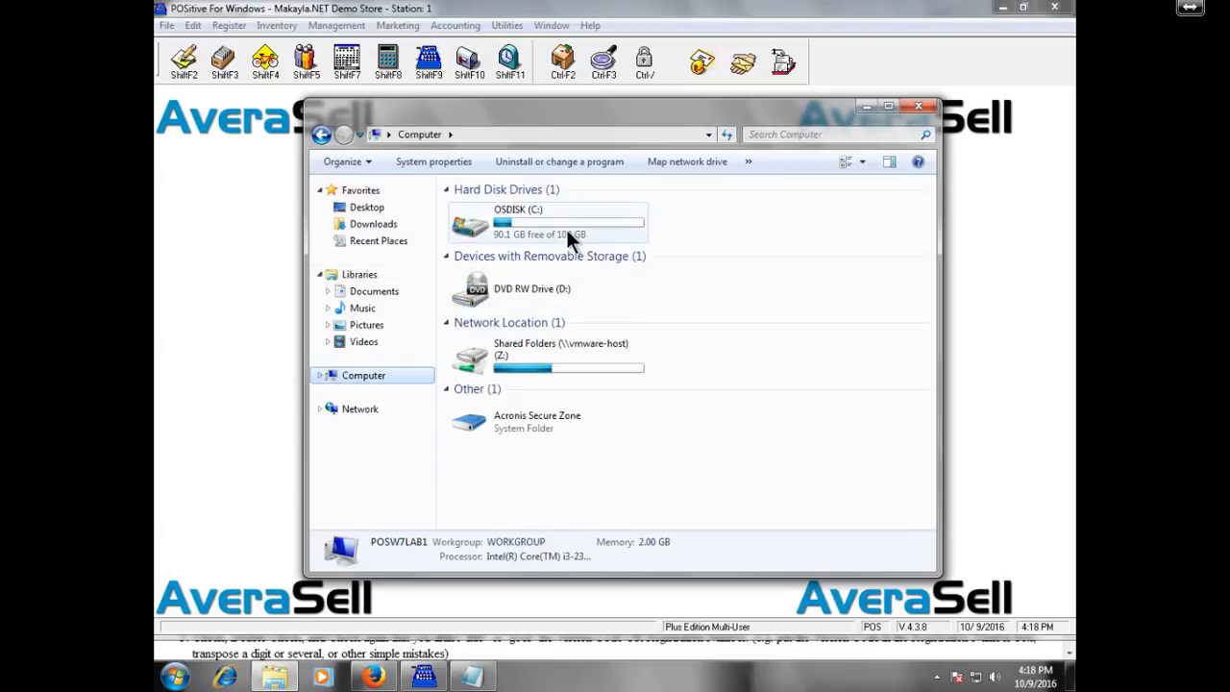
{"action": "double_click", "coordinate": [566, 229]}
{"action": "left_click", "coordinate": [567, 206]}
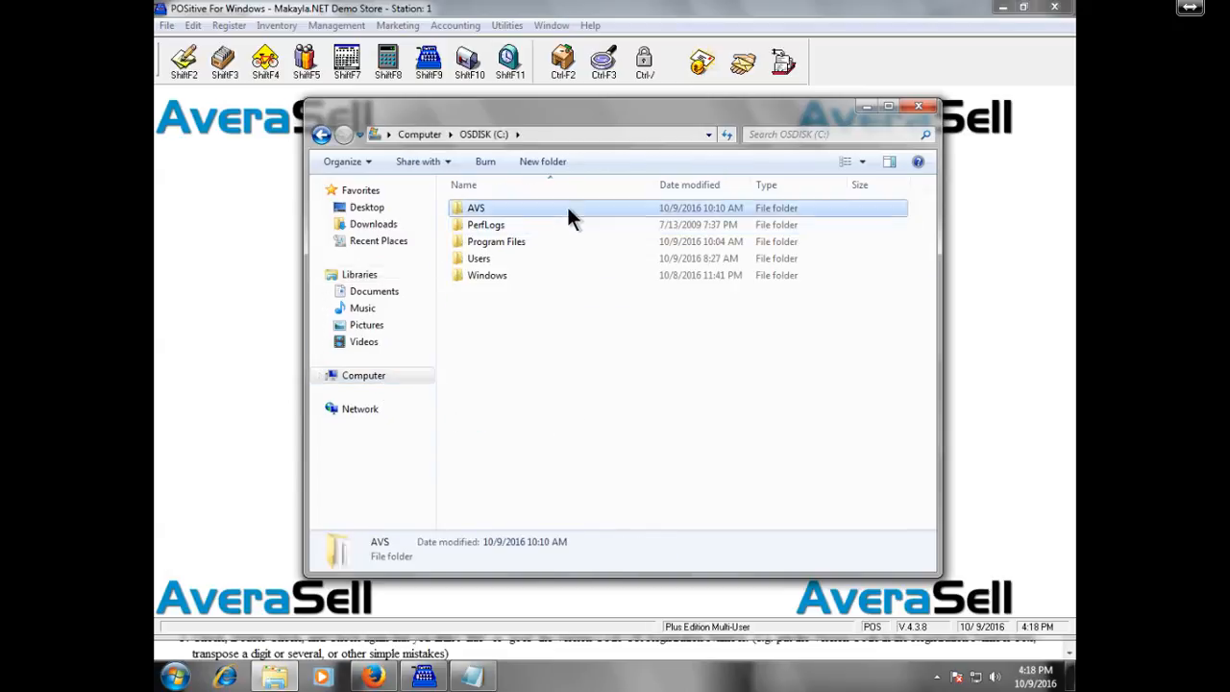
{"action": "double_click", "coordinate": [567, 206]}
{"action": "left_click", "coordinate": [548, 255]}
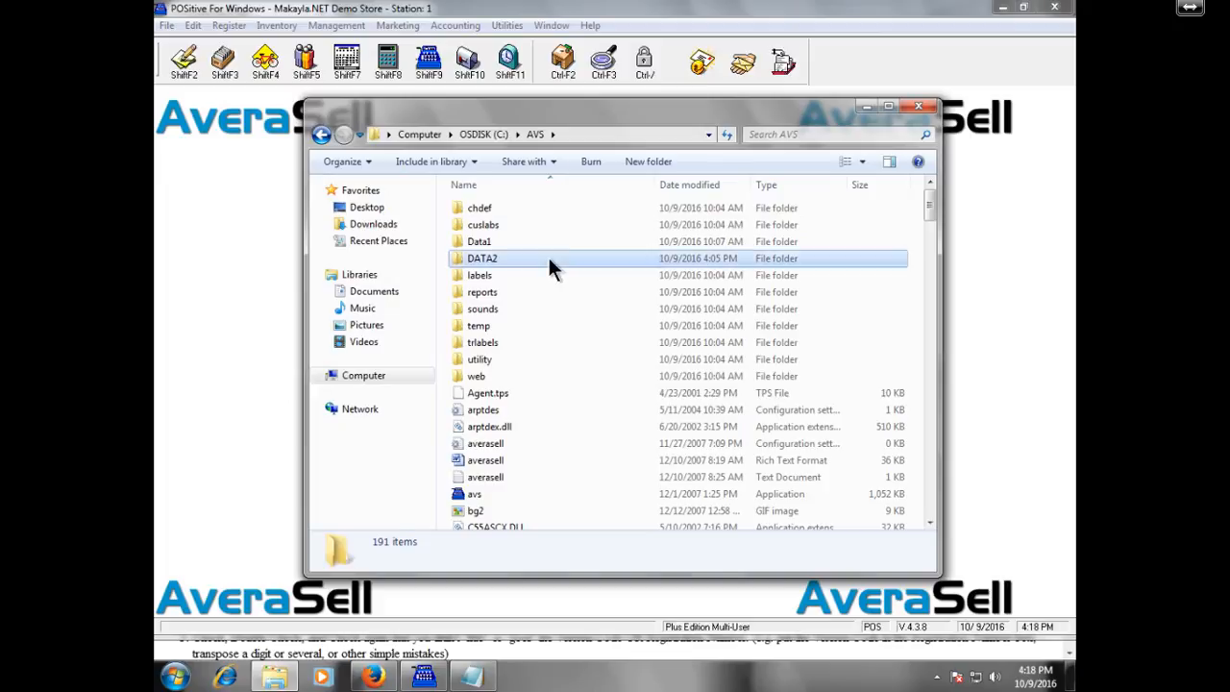
{"action": "double_click", "coordinate": [549, 260]}
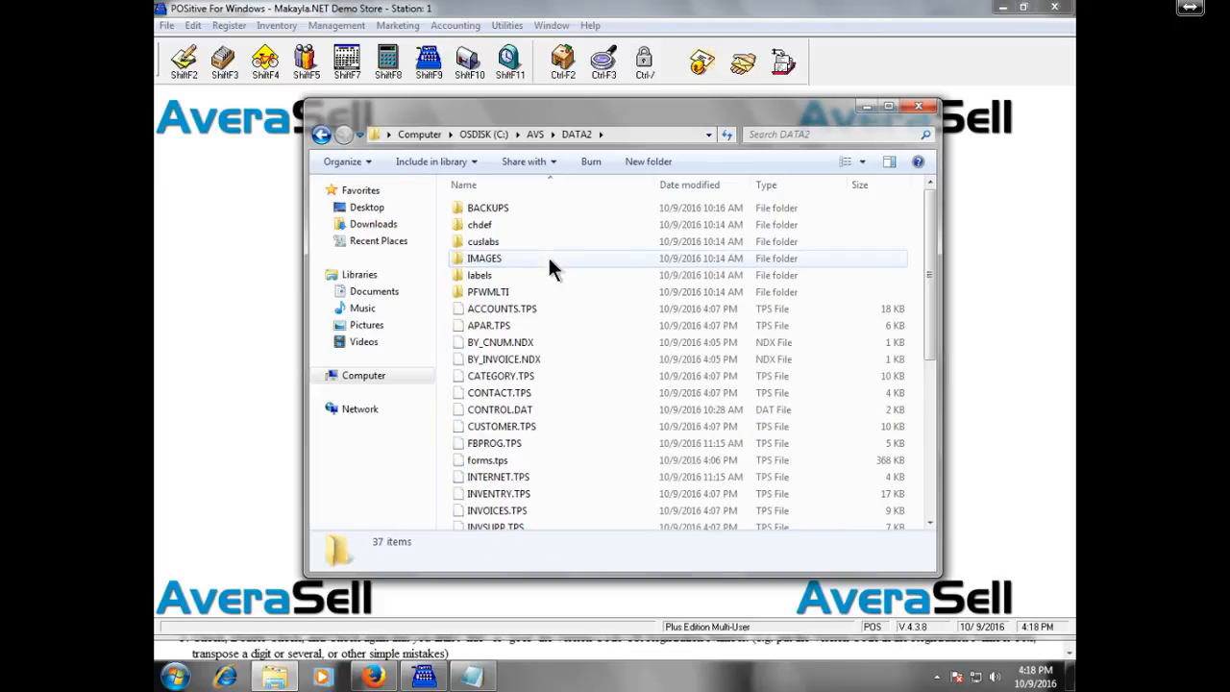
Create a new folder named 'mmimages' in DATA2, then delete it again.
{"action": "left_click", "coordinate": [657, 164]}
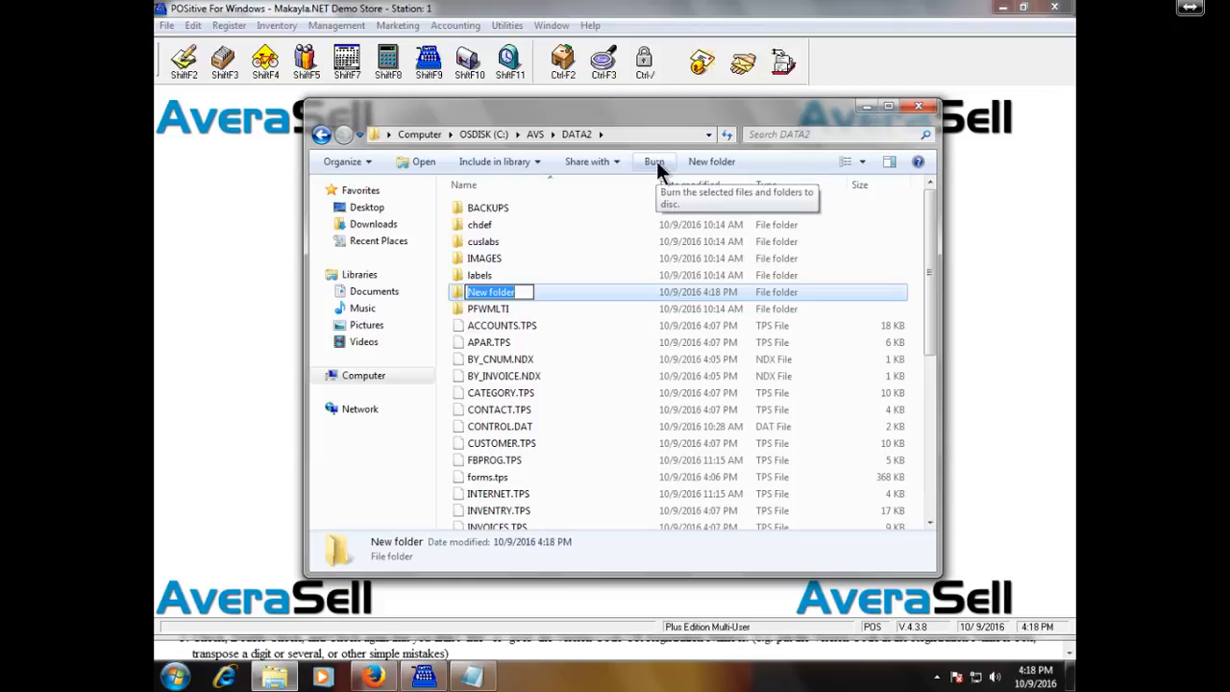
{"action": "type", "text": "mmim"}
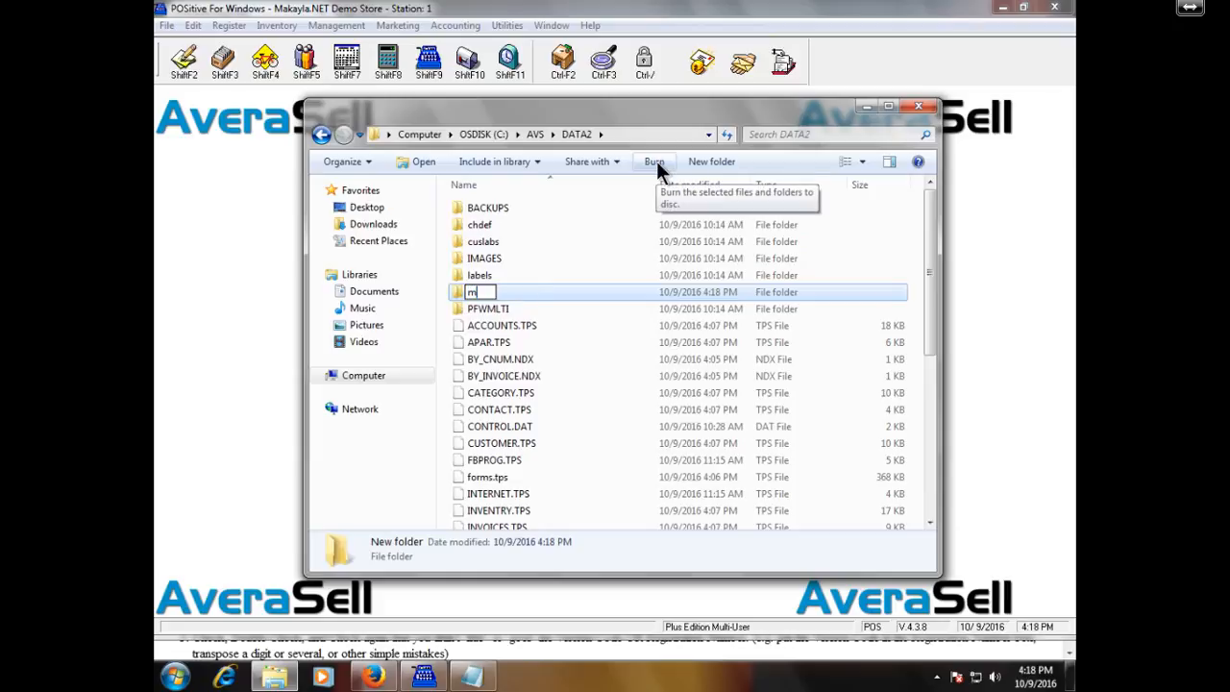
{"action": "type", "text": "ages"}
{"action": "key", "text": "Return"}
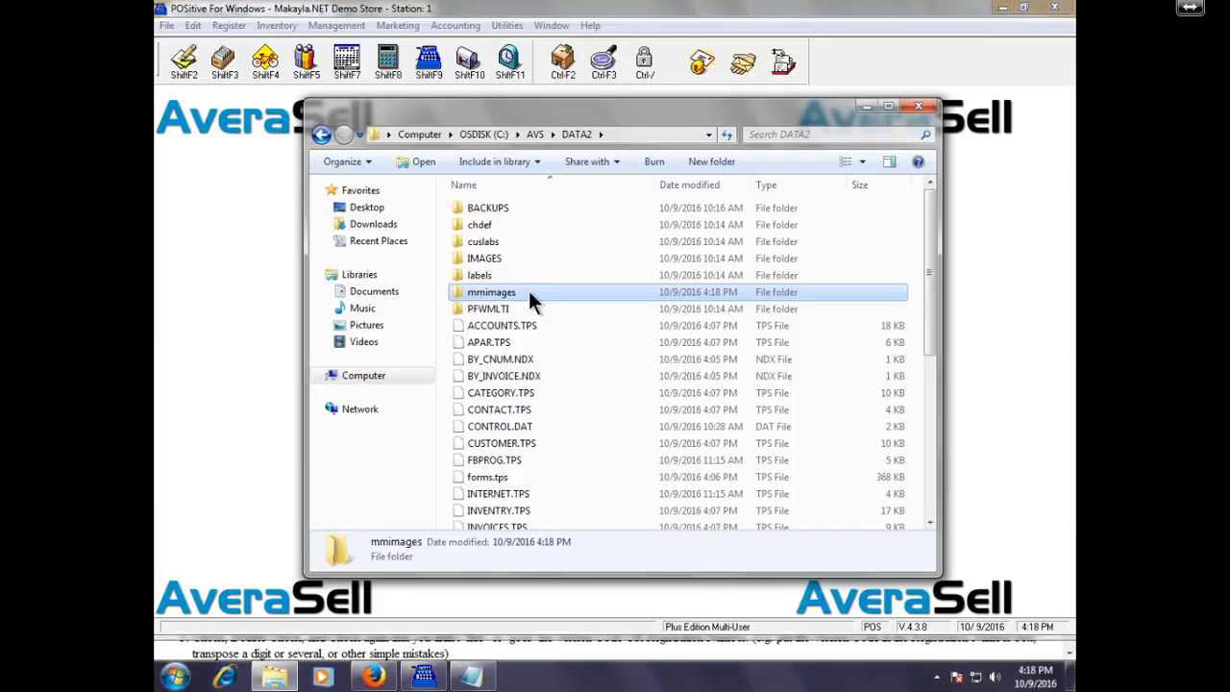
{"action": "key", "text": "Delete"}
{"action": "key", "text": "Return"}
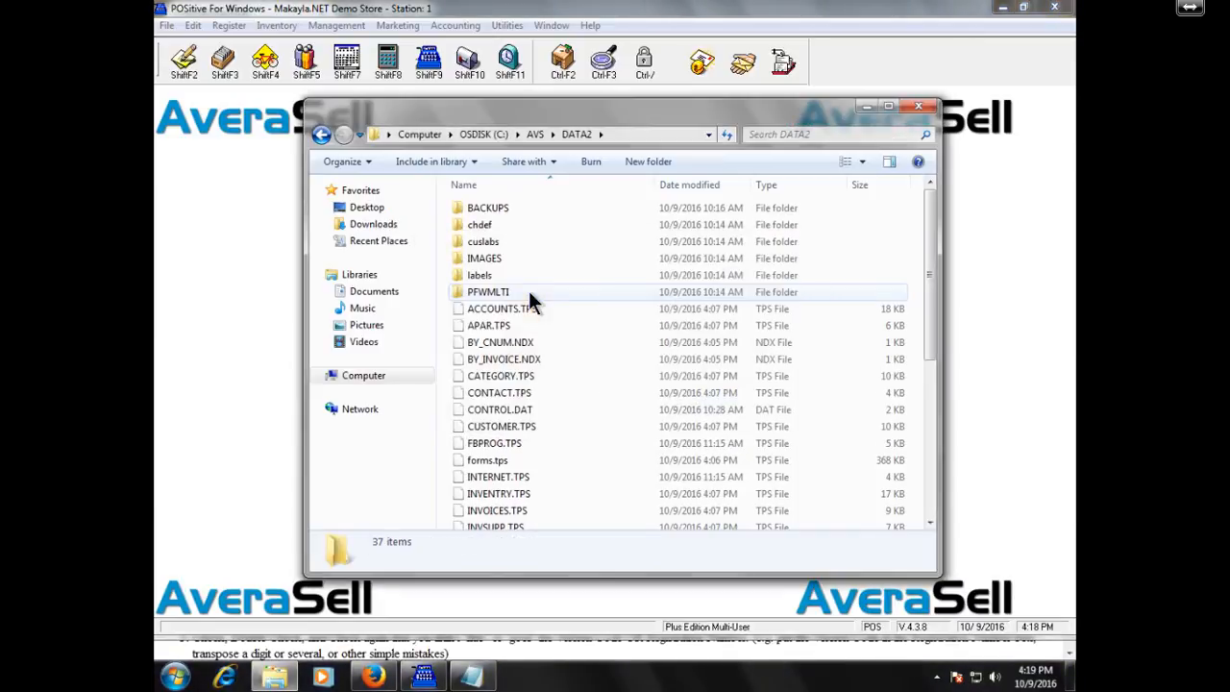
Minimize Explorer to reveal the Station Detail Multi-Monitor Support page again.
{"action": "left_click", "coordinate": [870, 109]}
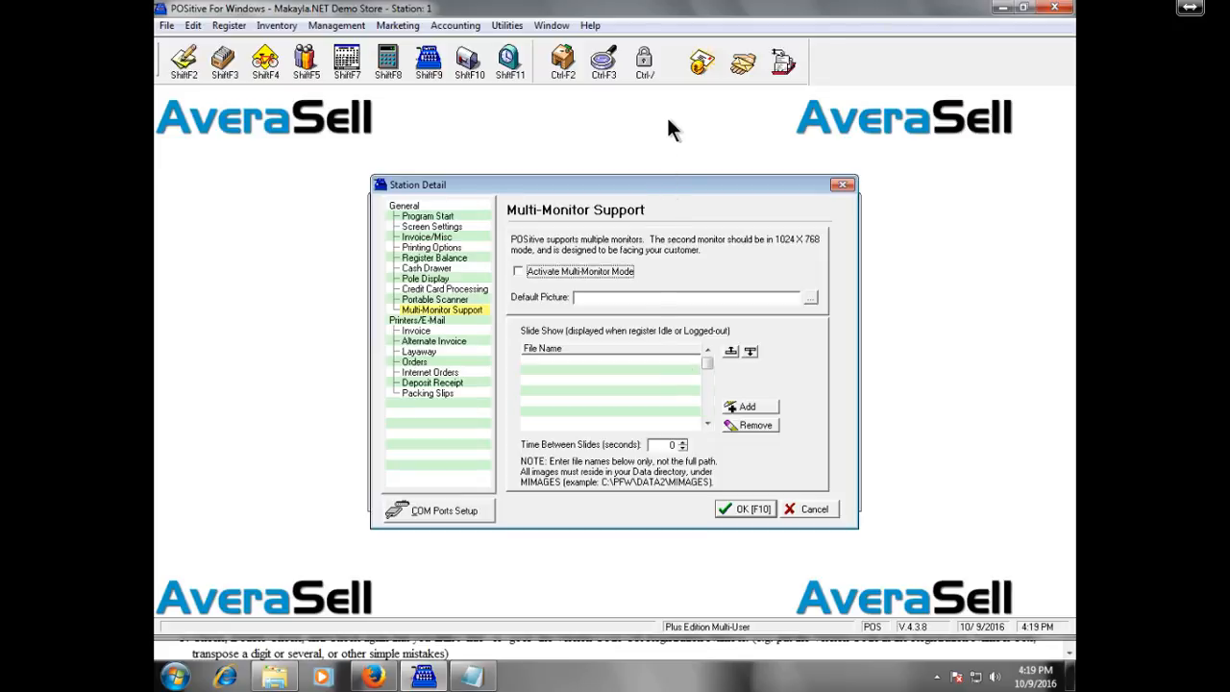
Open Help > Help and expand the Hardware topic in the Contents tree.
{"action": "left_click", "coordinate": [590, 27]}
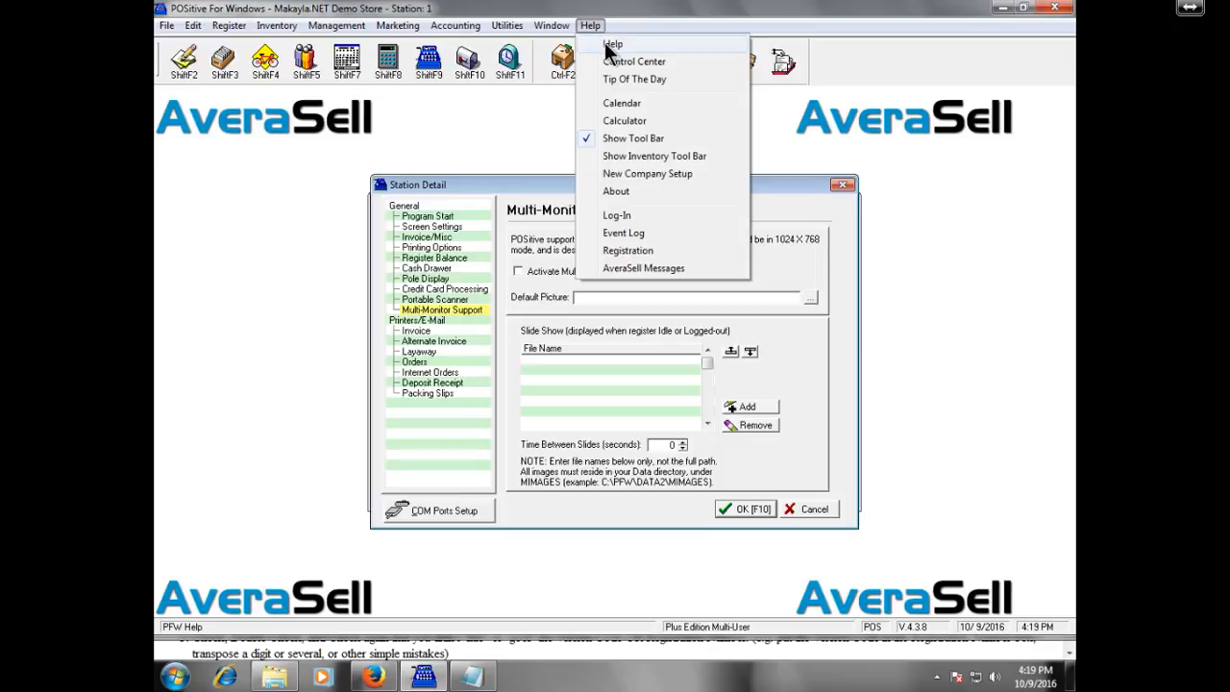
{"action": "left_click", "coordinate": [612, 45]}
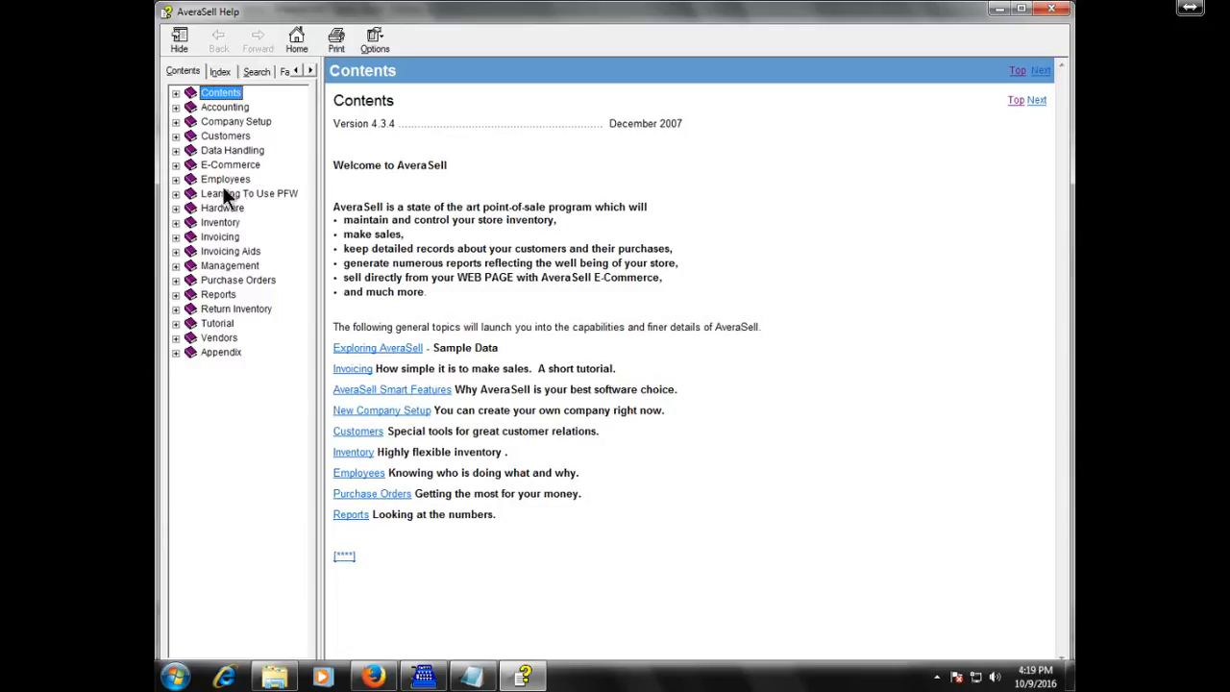
{"action": "left_click", "coordinate": [173, 208]}
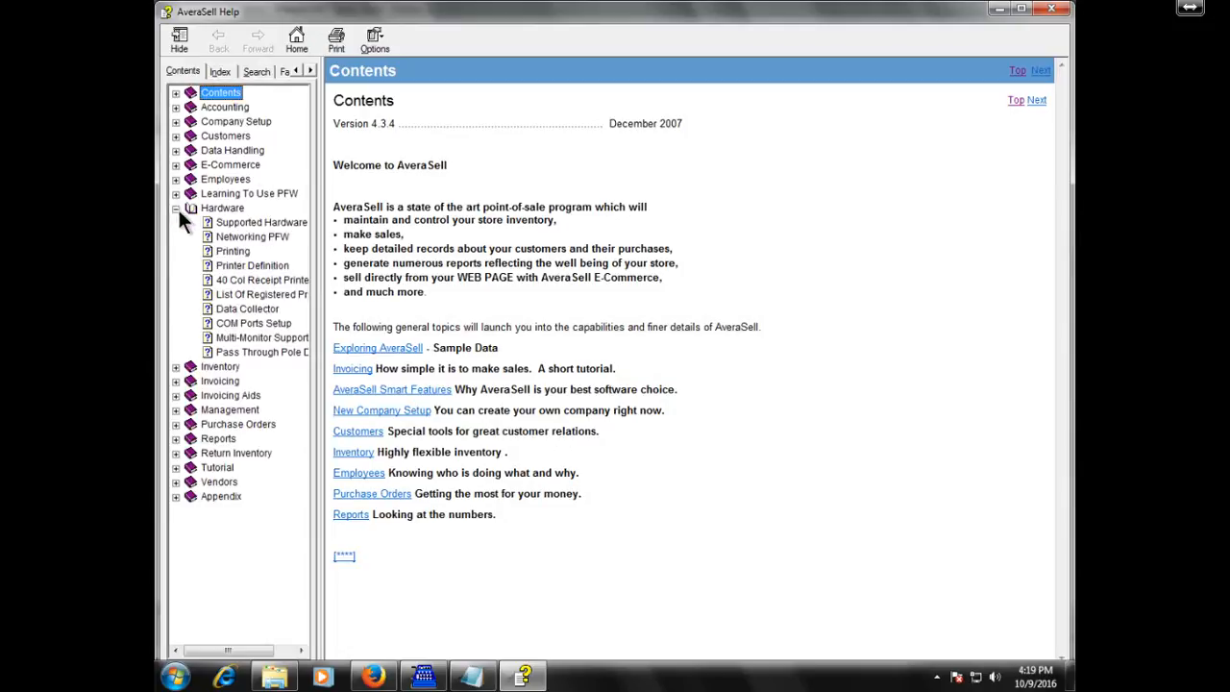
{"action": "left_click", "coordinate": [283, 337]}
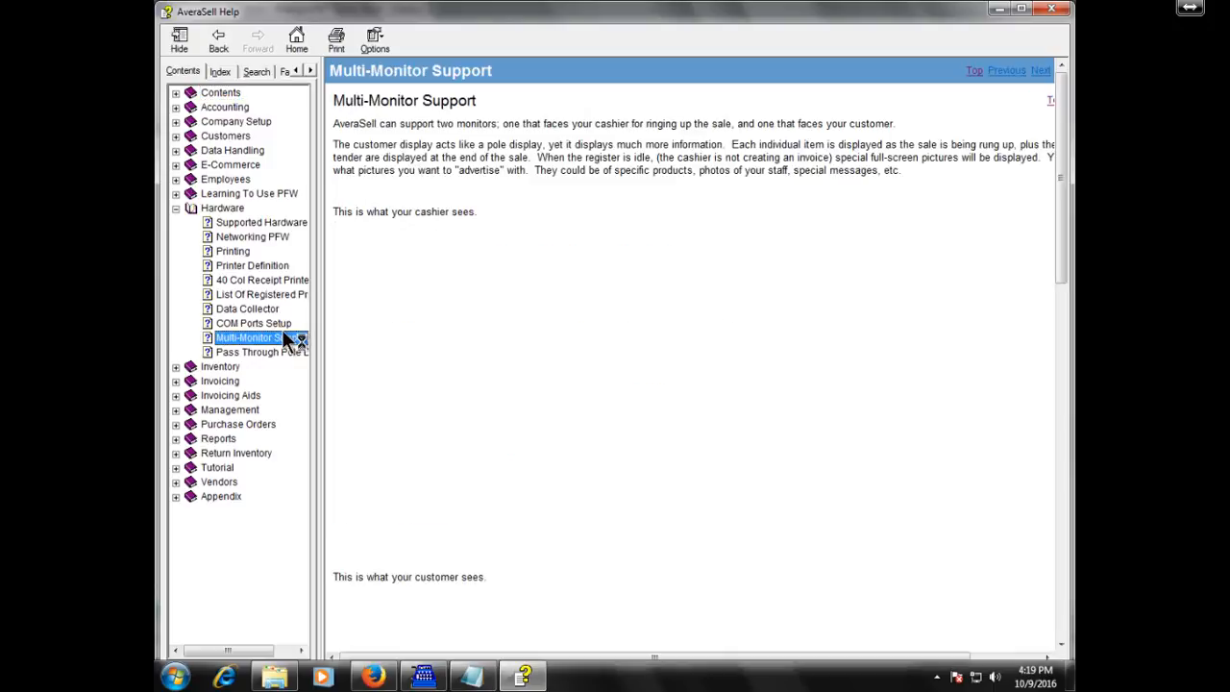
{"action": "left_click", "coordinate": [530, 155]}
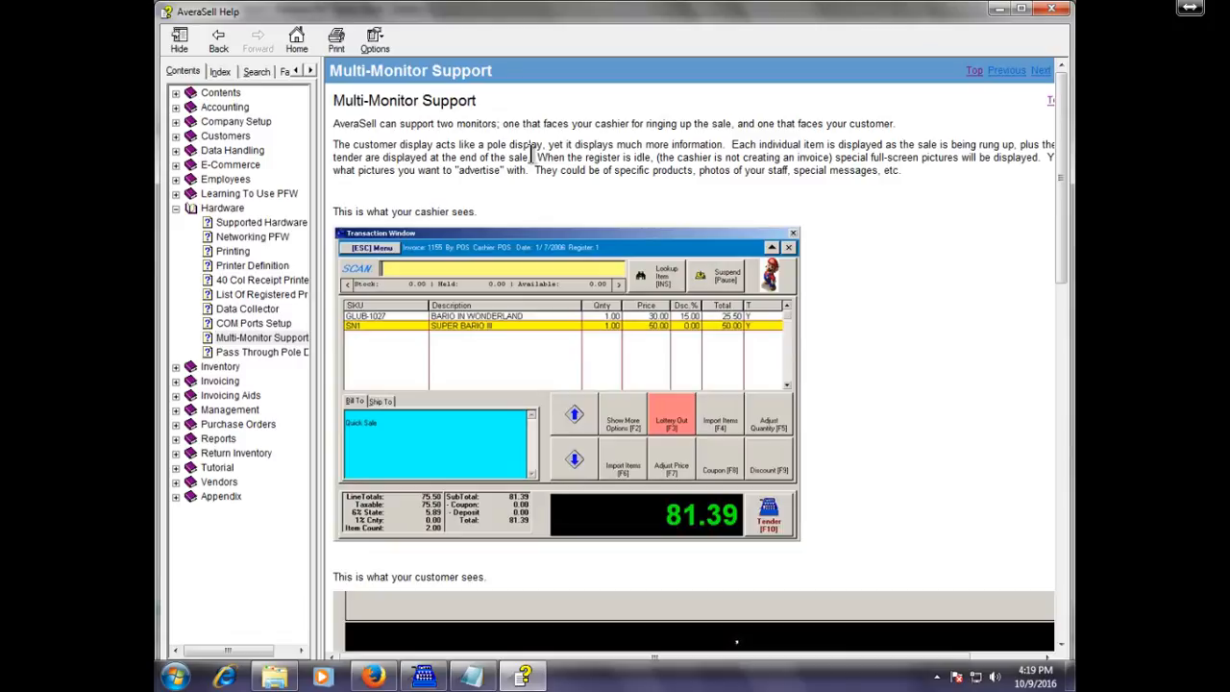
{"action": "scroll", "coordinate": [530, 152], "scroll_direction": "down", "scroll_amount": 4}
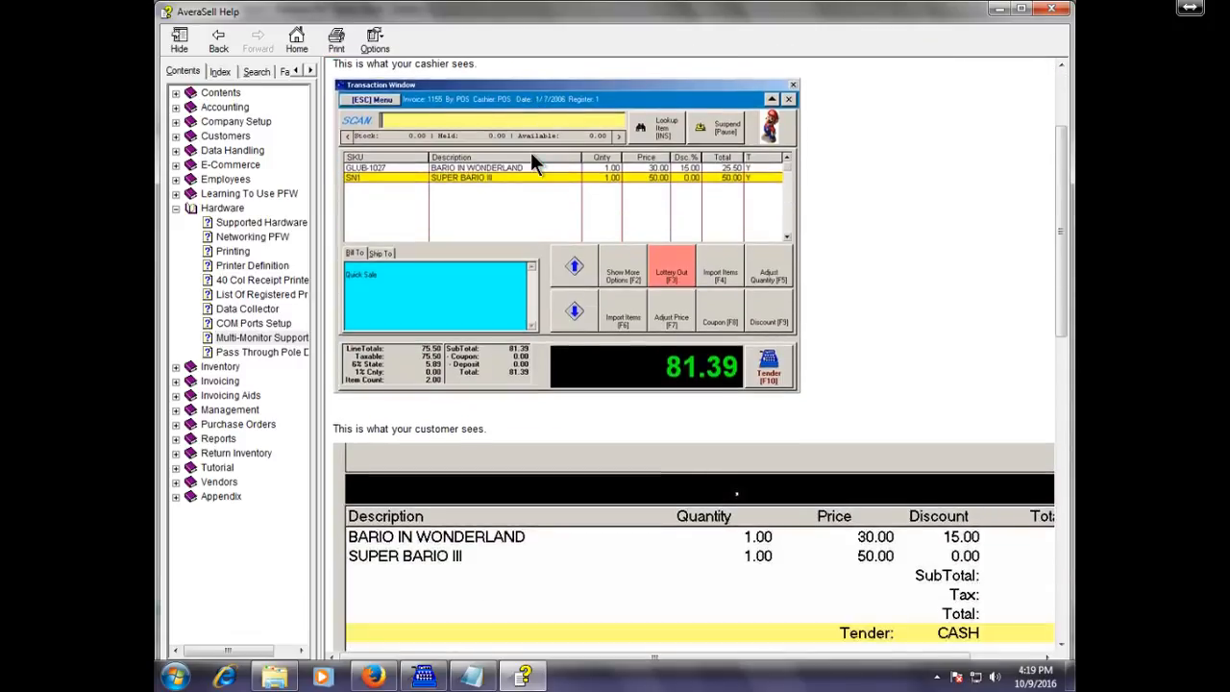
{"action": "scroll", "coordinate": [530, 152], "scroll_direction": "down", "scroll_amount": 3}
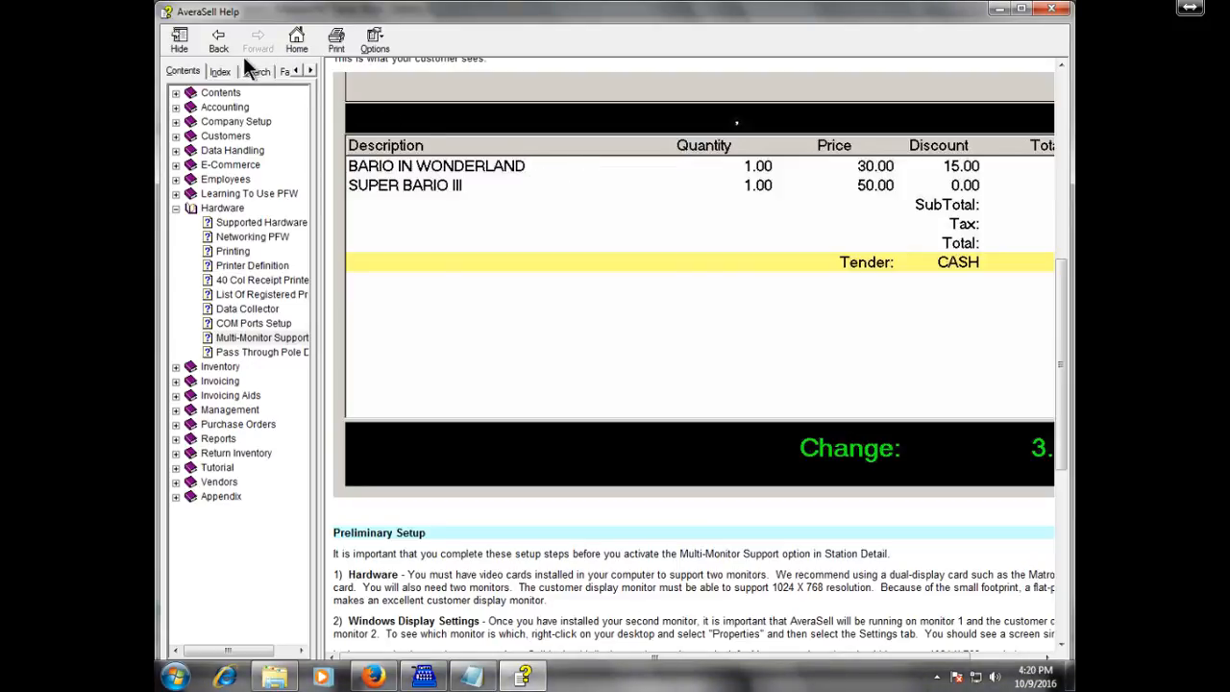
{"action": "left_click", "coordinate": [178, 38]}
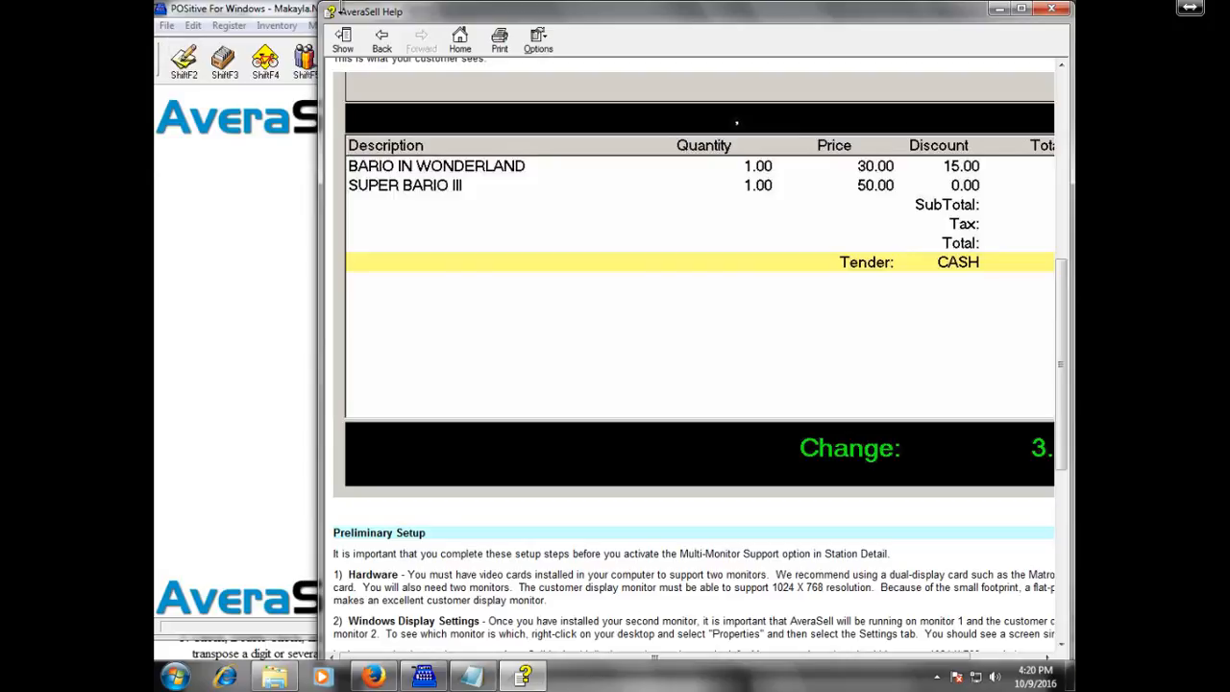
{"action": "double_click", "coordinate": [442, 17]}
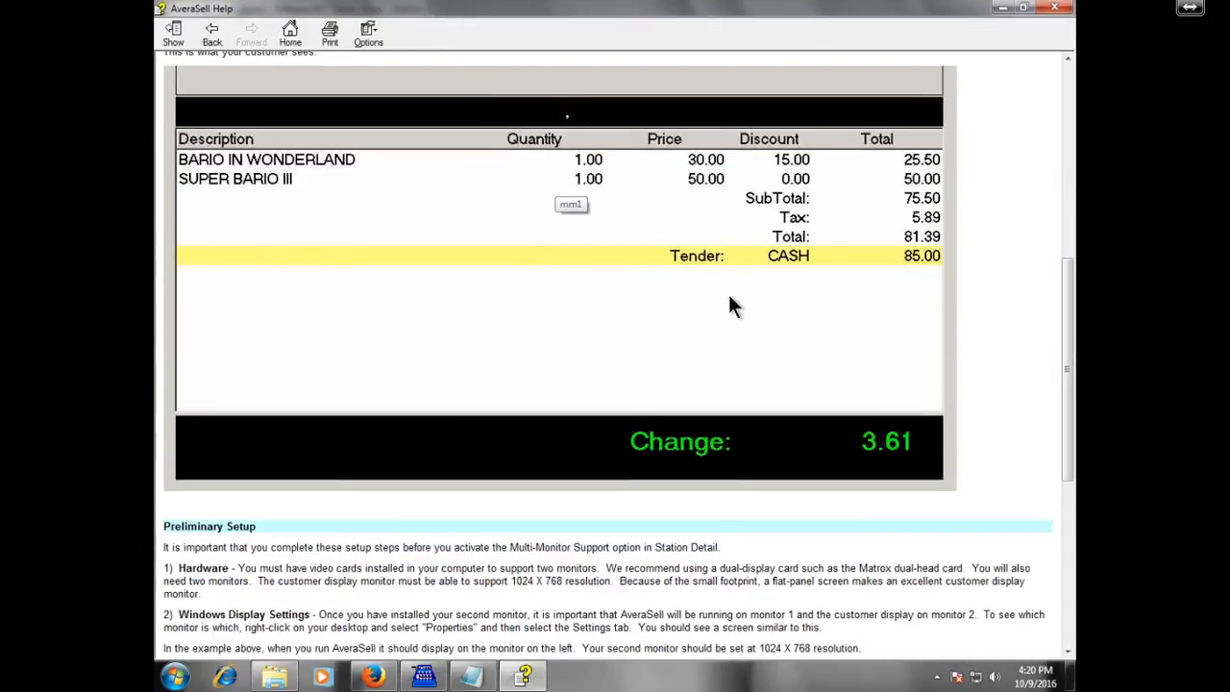
{"action": "scroll", "coordinate": [728, 296], "scroll_direction": "up", "scroll_amount": 8}
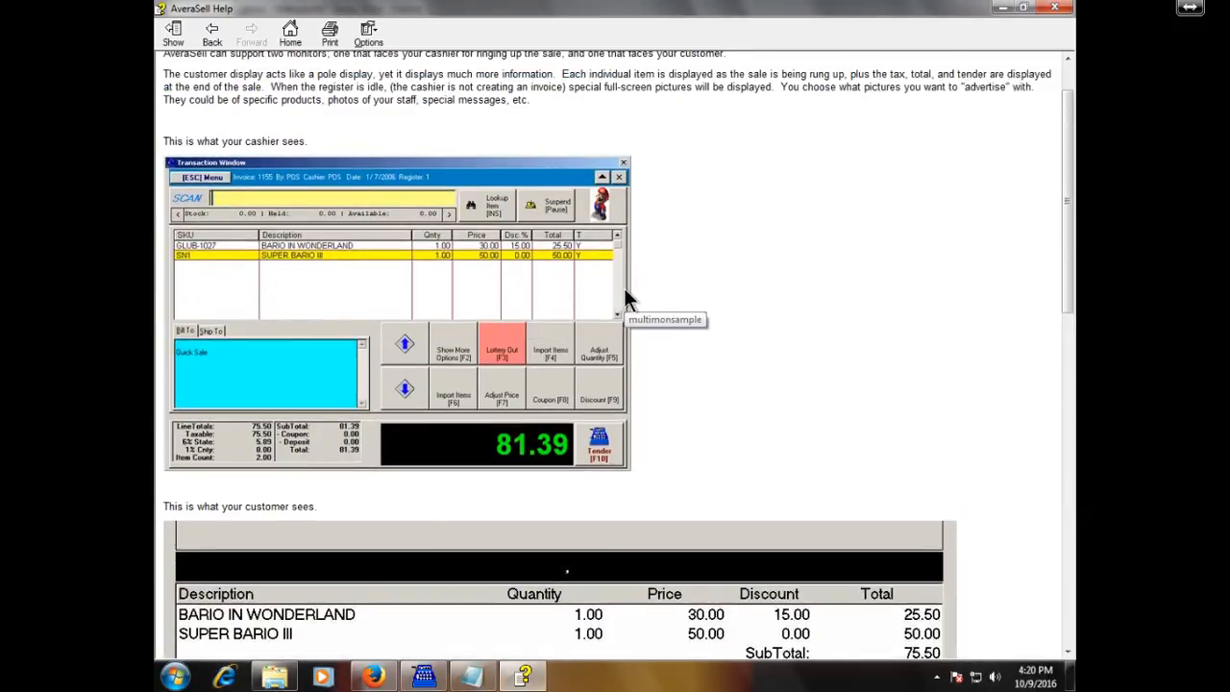
{"action": "scroll", "coordinate": [624, 294], "scroll_direction": "down", "scroll_amount": 5}
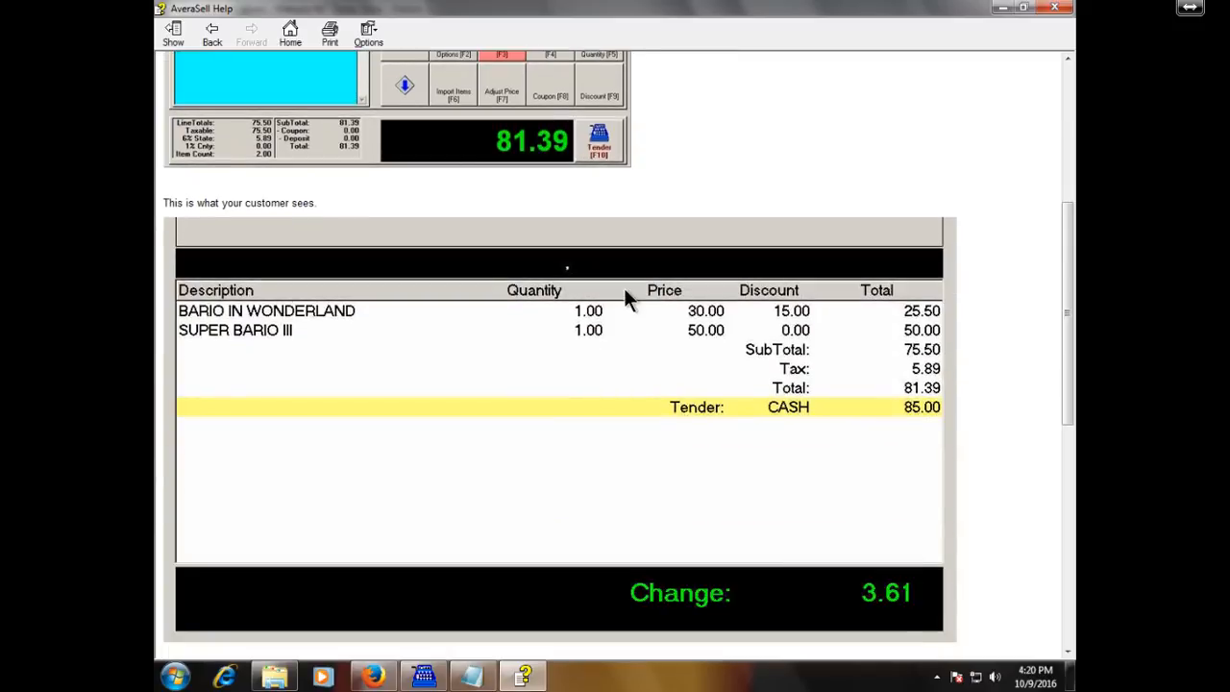
{"action": "scroll", "coordinate": [625, 293], "scroll_direction": "down", "scroll_amount": 4}
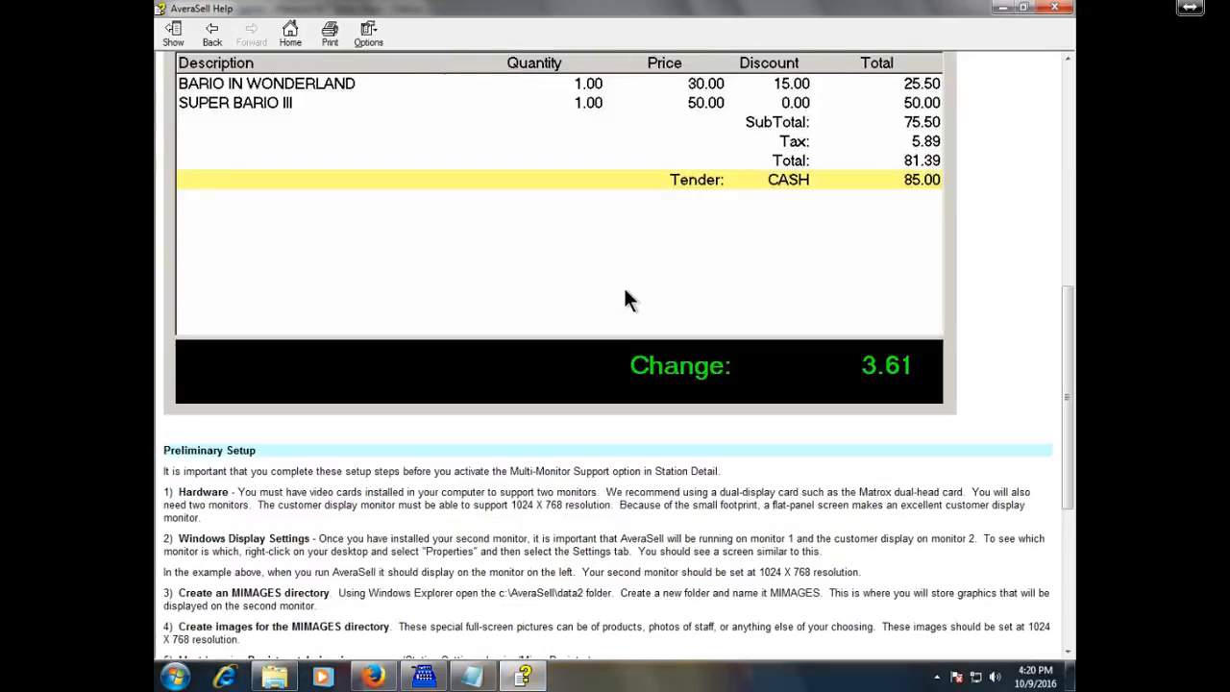
{"action": "scroll", "coordinate": [624, 294], "scroll_direction": "up", "scroll_amount": 4}
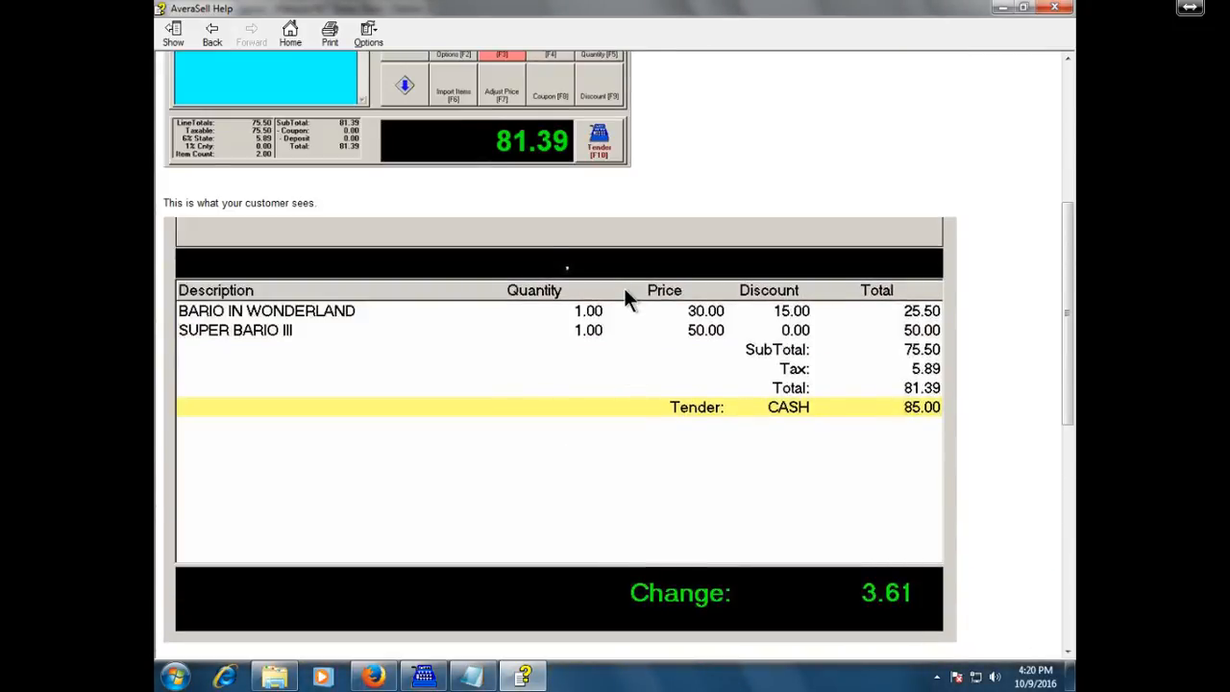
{"action": "scroll", "coordinate": [623, 298], "scroll_direction": "up", "scroll_amount": 1}
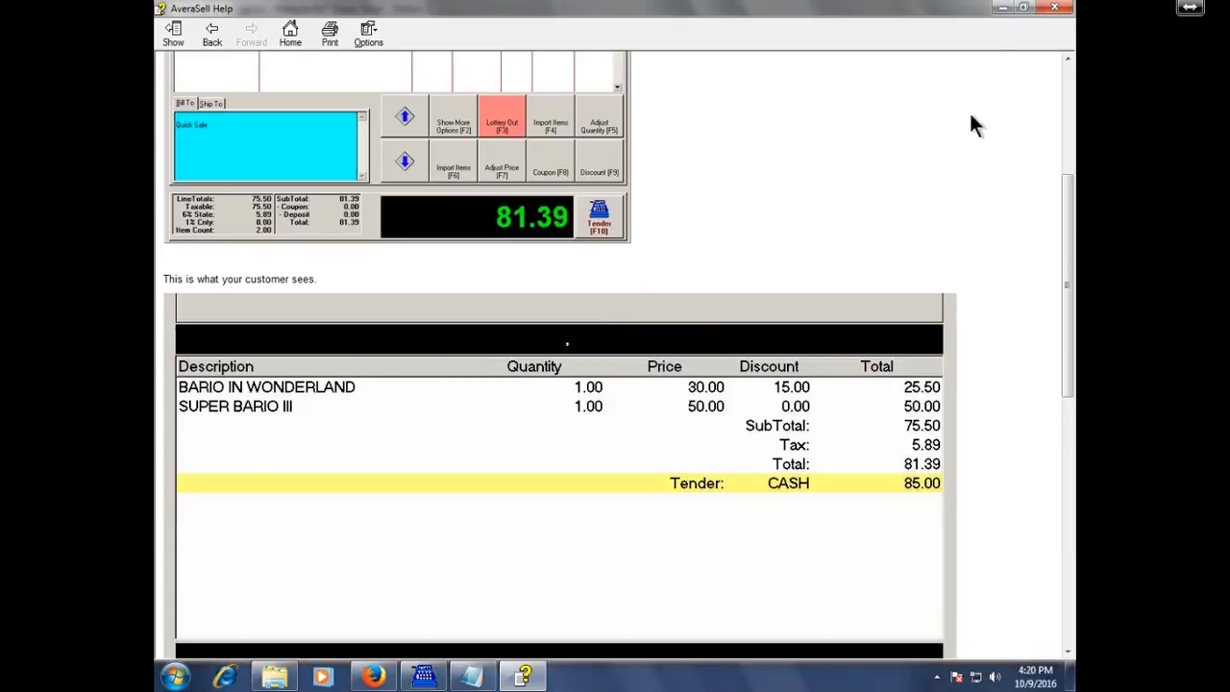
Close Help, review the Printers/E-Mail Invoice settings, and accept Station Detail with OK [F10].
{"action": "left_click", "coordinate": [1054, 9]}
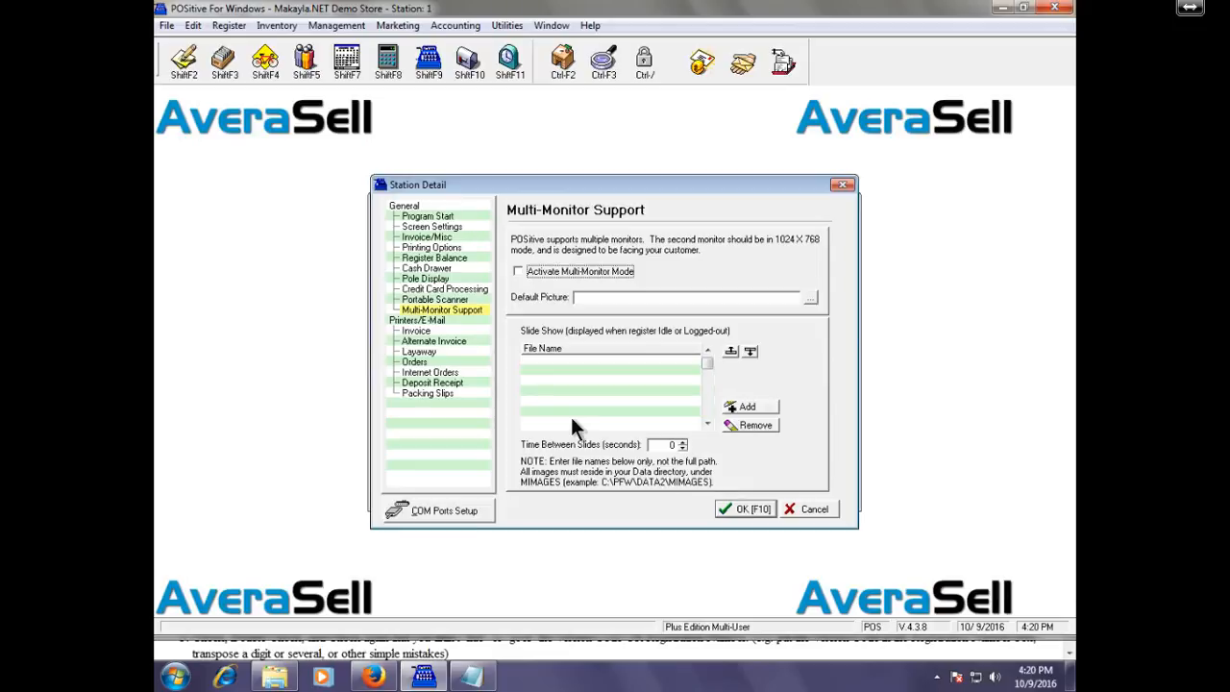
{"action": "left_click", "coordinate": [454, 319]}
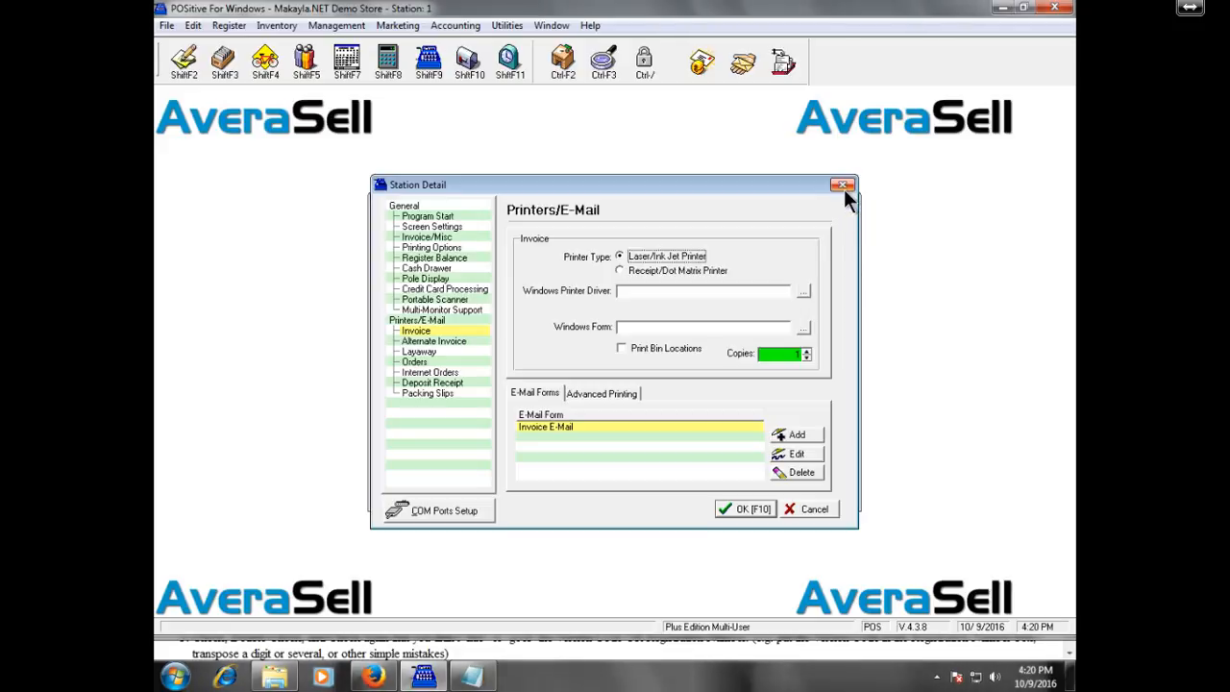
{"action": "left_click", "coordinate": [751, 514]}
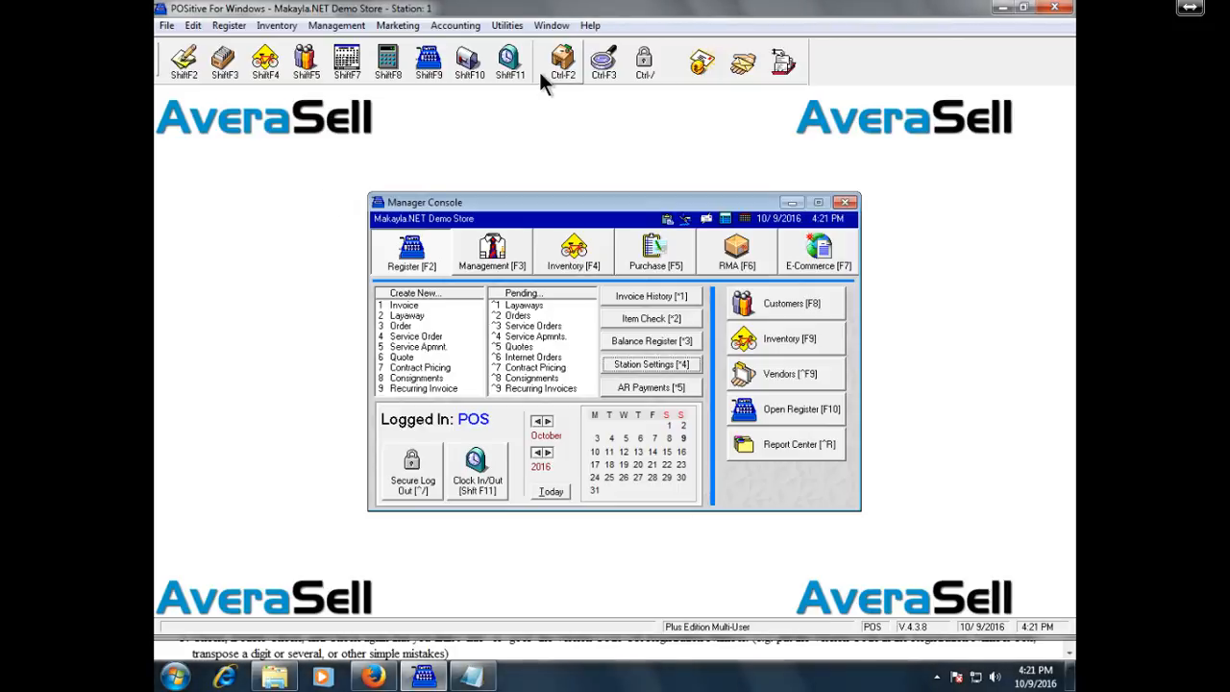
{"action": "left_click", "coordinate": [588, 26]}
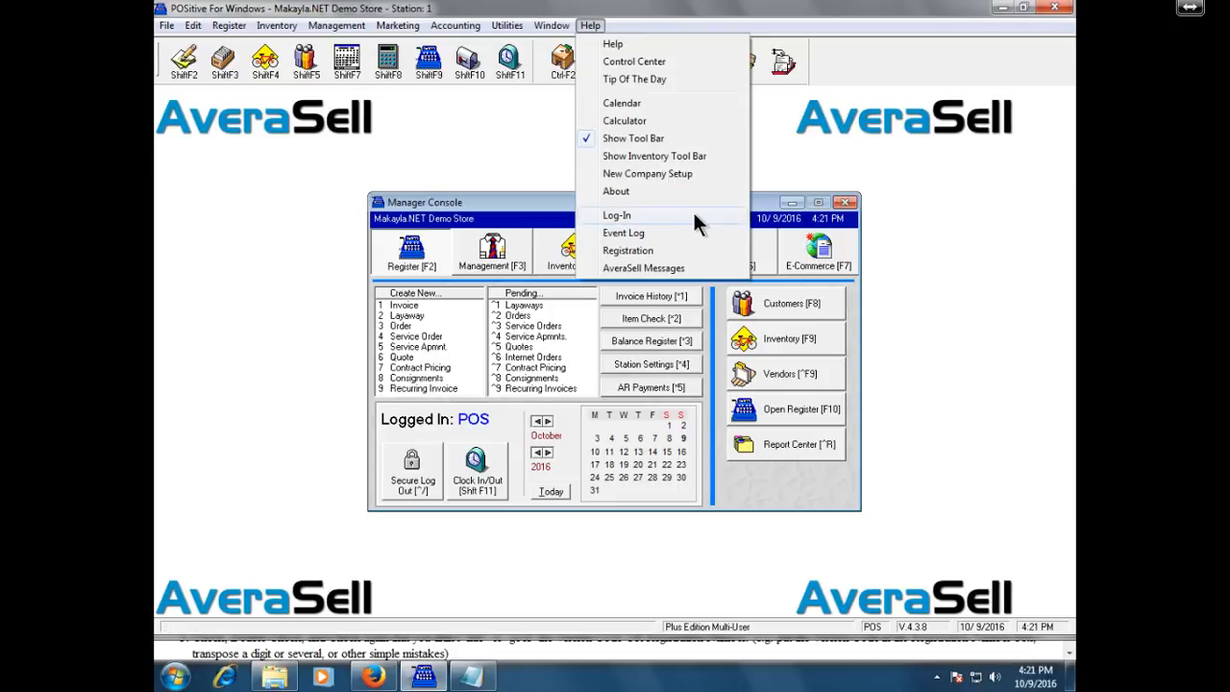
{"action": "left_click", "coordinate": [708, 174]}
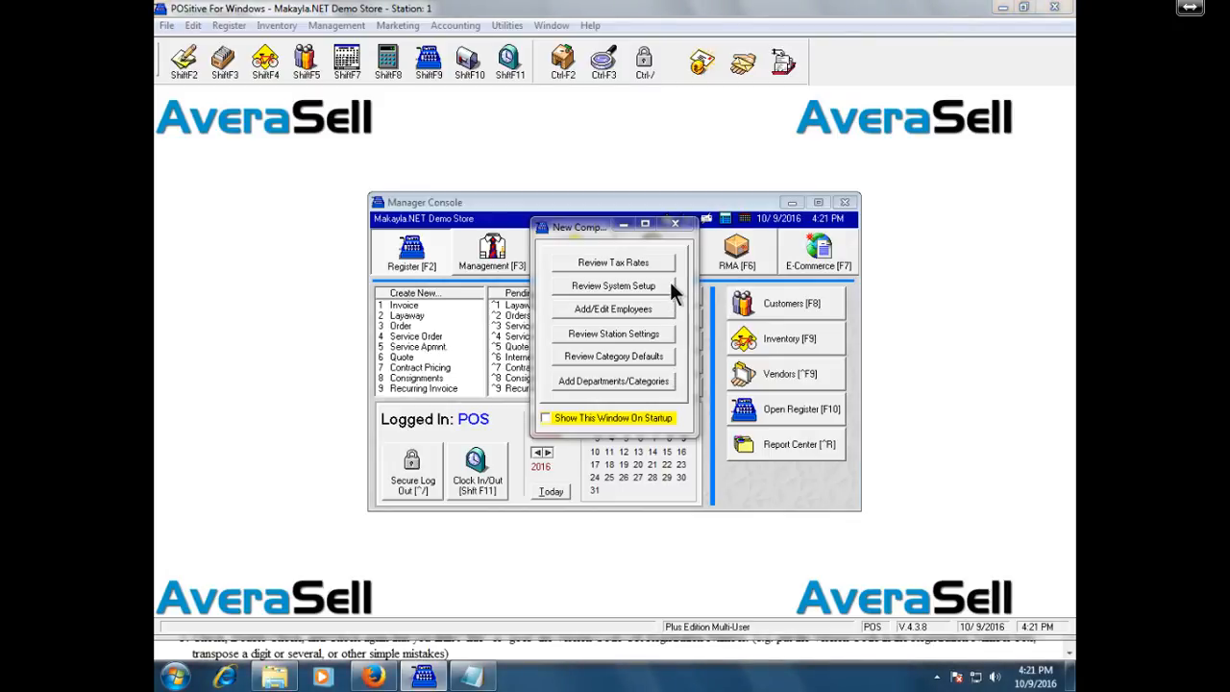
{"action": "left_click", "coordinate": [675, 225]}
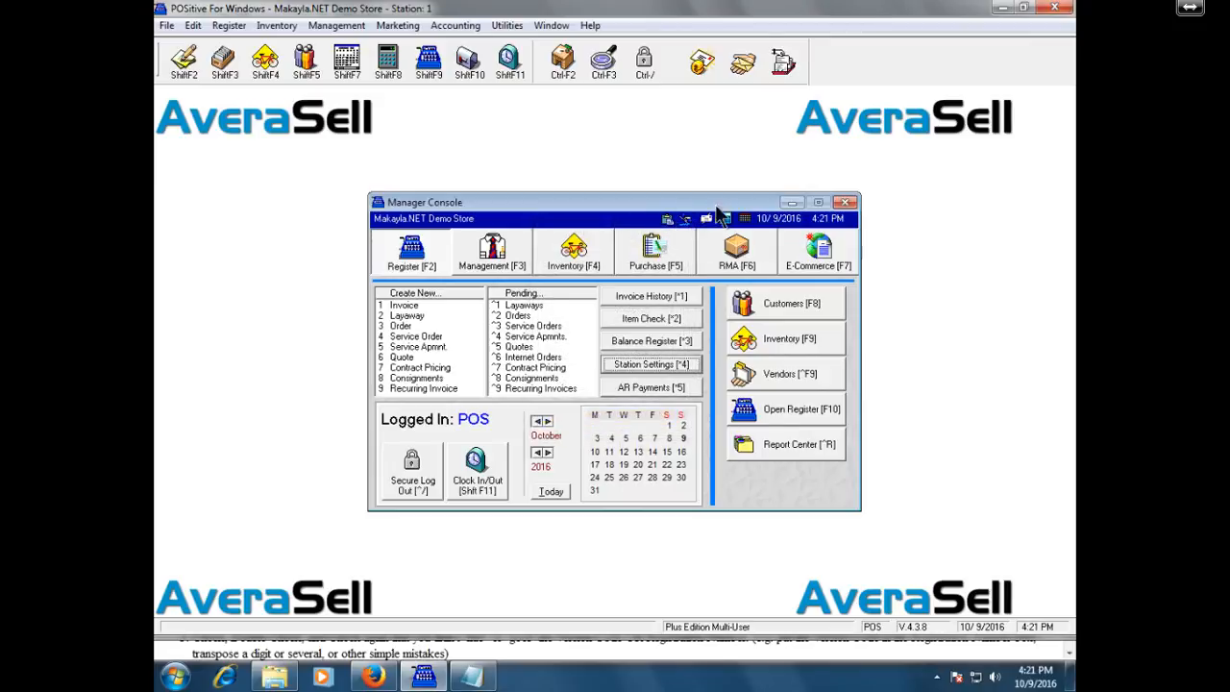
Close the Manager Console, enter a sales ID at the Ctrl+/ logon prompt, and dismiss the invalid-ID warning.
{"action": "left_click", "coordinate": [846, 203]}
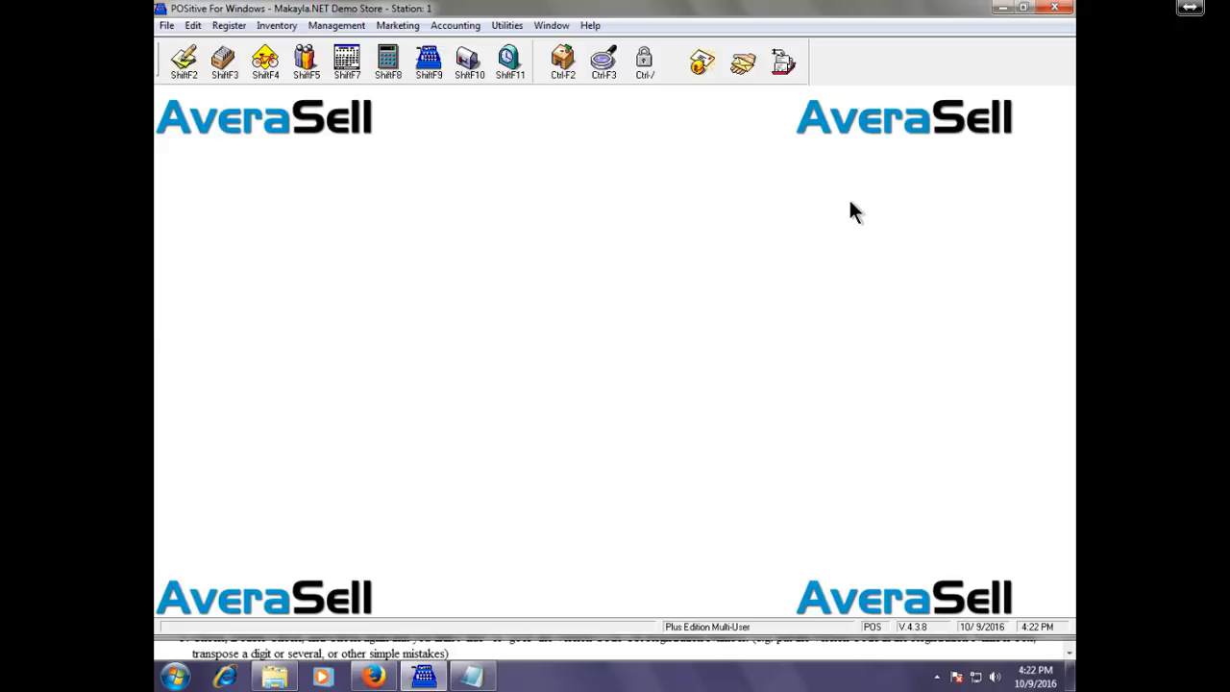
{"action": "key", "text": "ctrl+slash"}
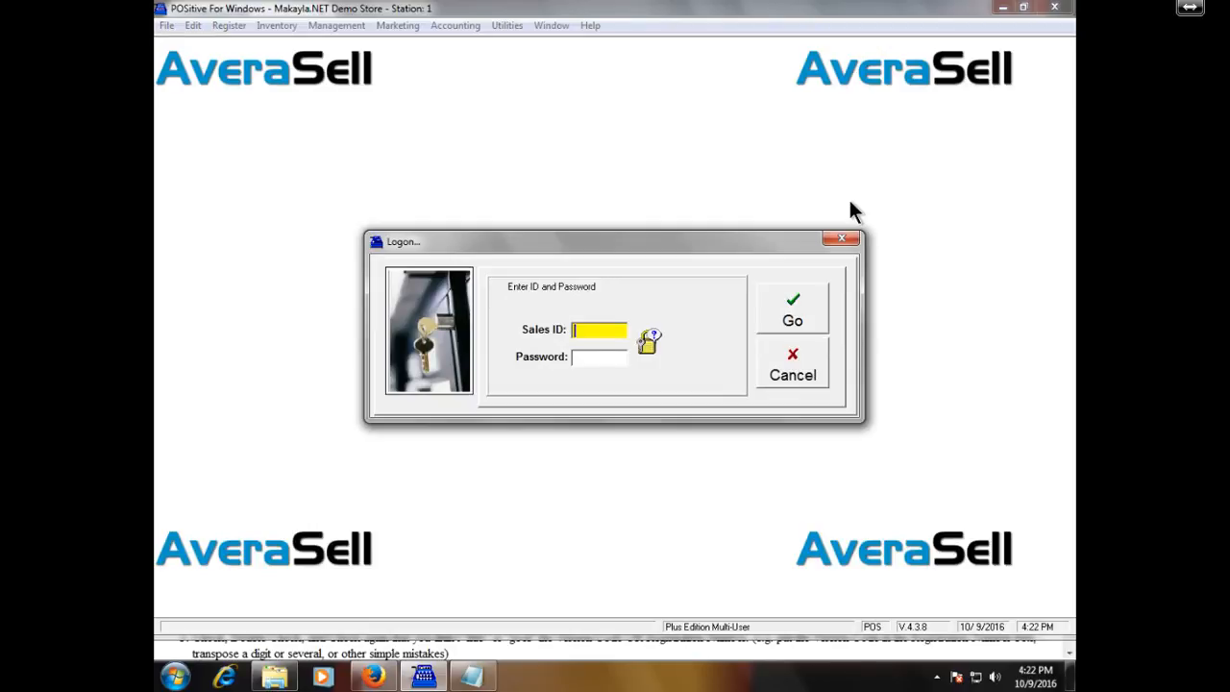
{"action": "type", "text": "JS"}
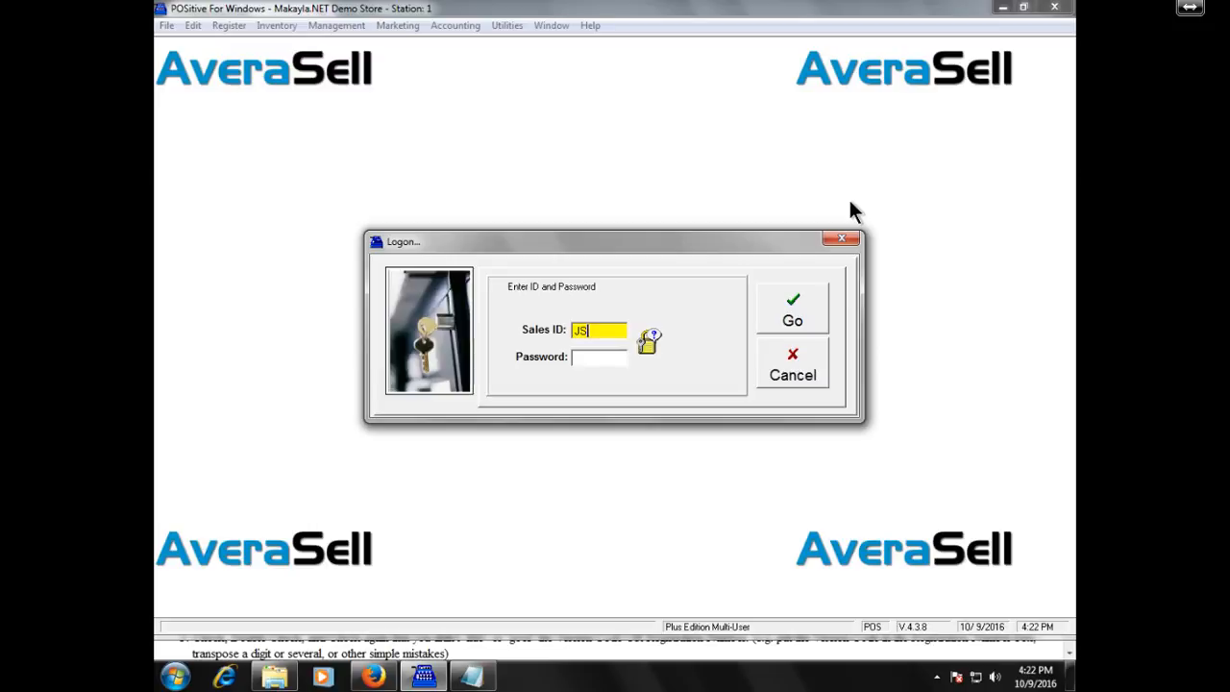
{"action": "key", "text": "Tab"}
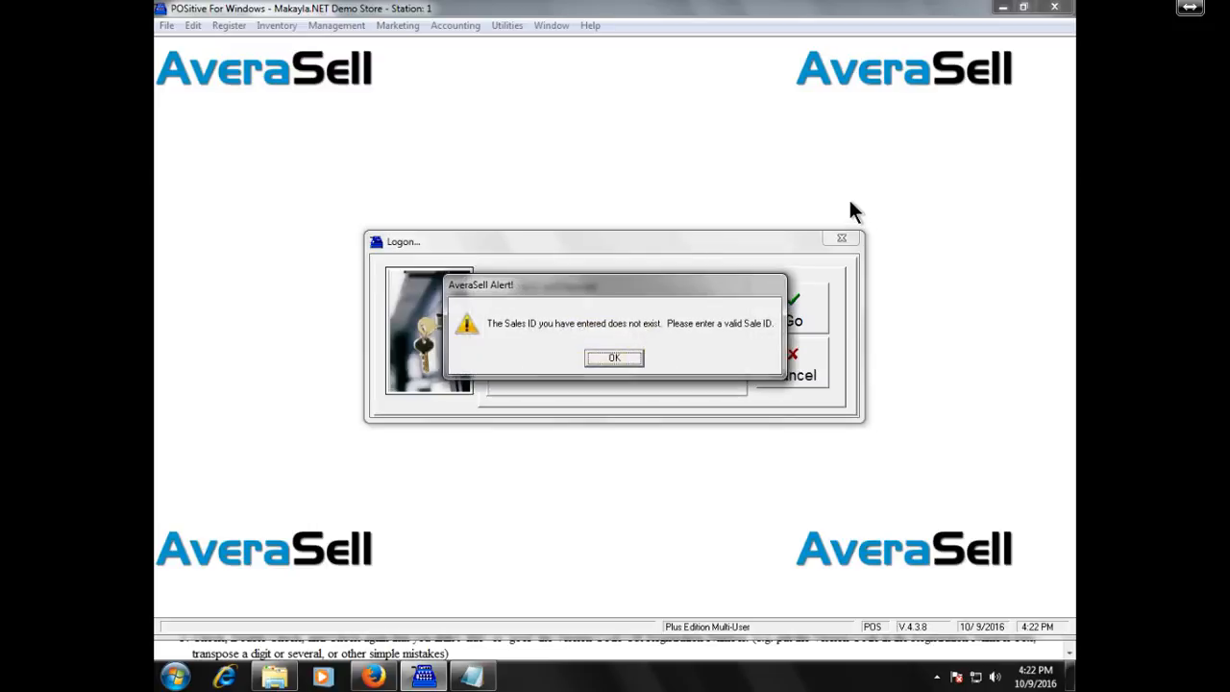
{"action": "key", "text": "Return"}
Enter the password, clear the wrong-password warning, and retype it to reopen the Manager Console.
{"action": "type", "text": "POS"}
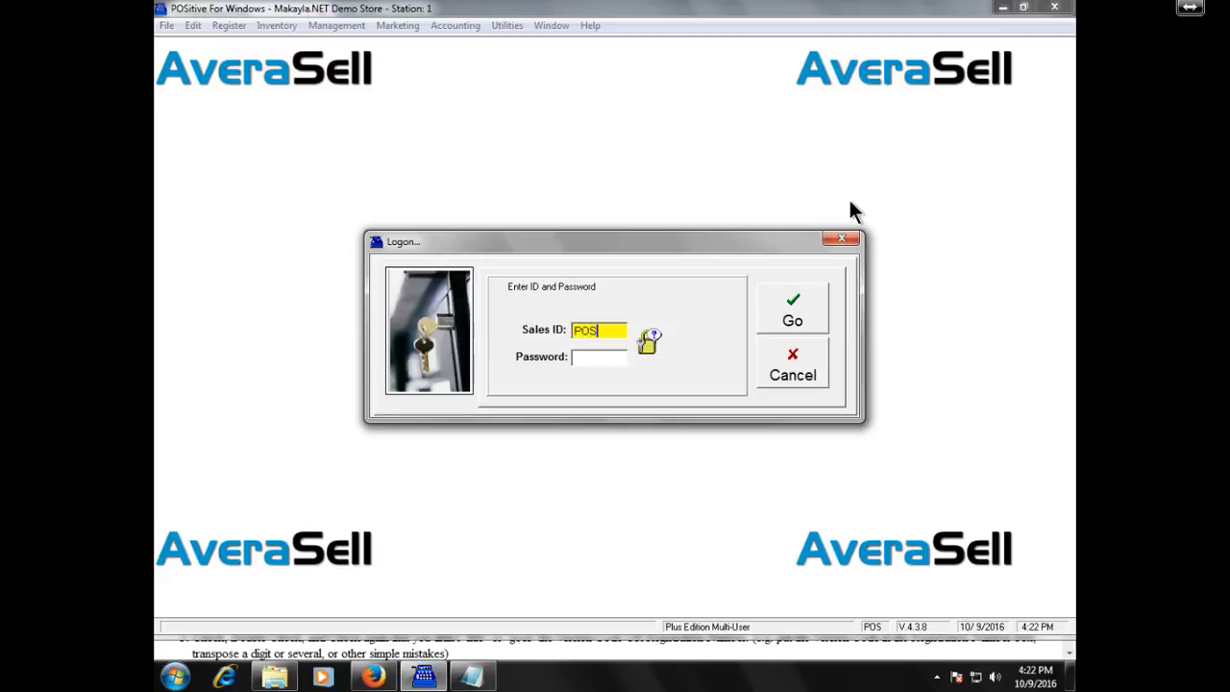
{"action": "key", "text": "Tab"}
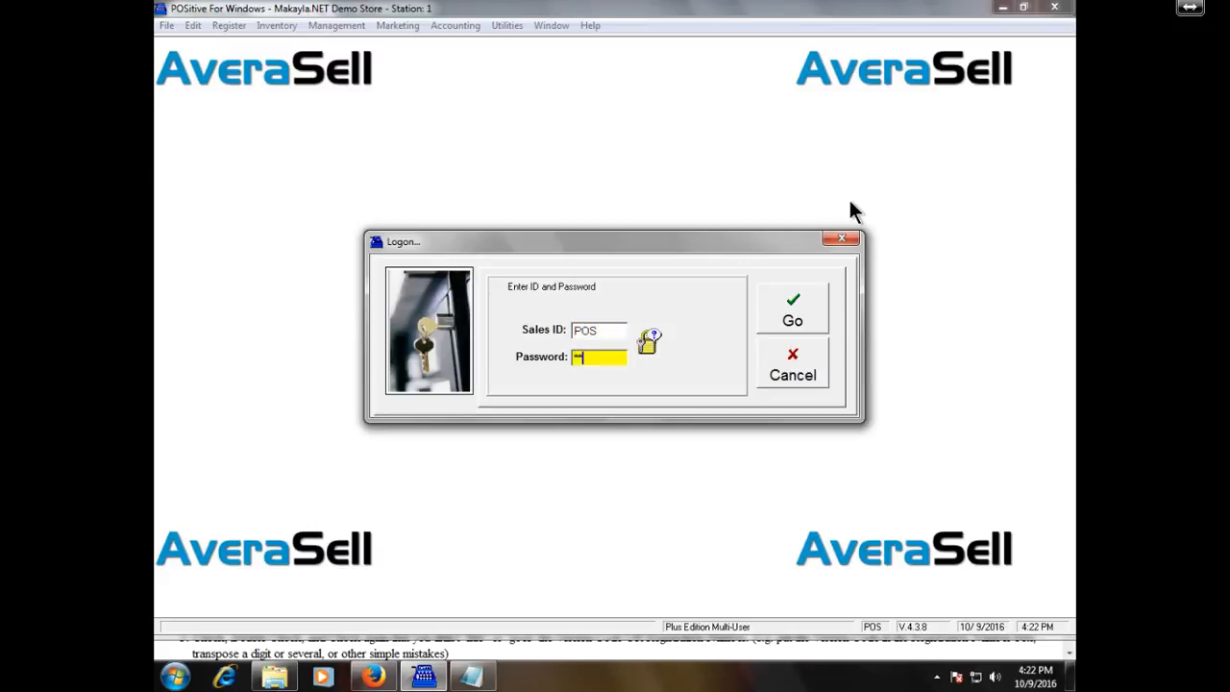
{"action": "key", "text": "Return"}
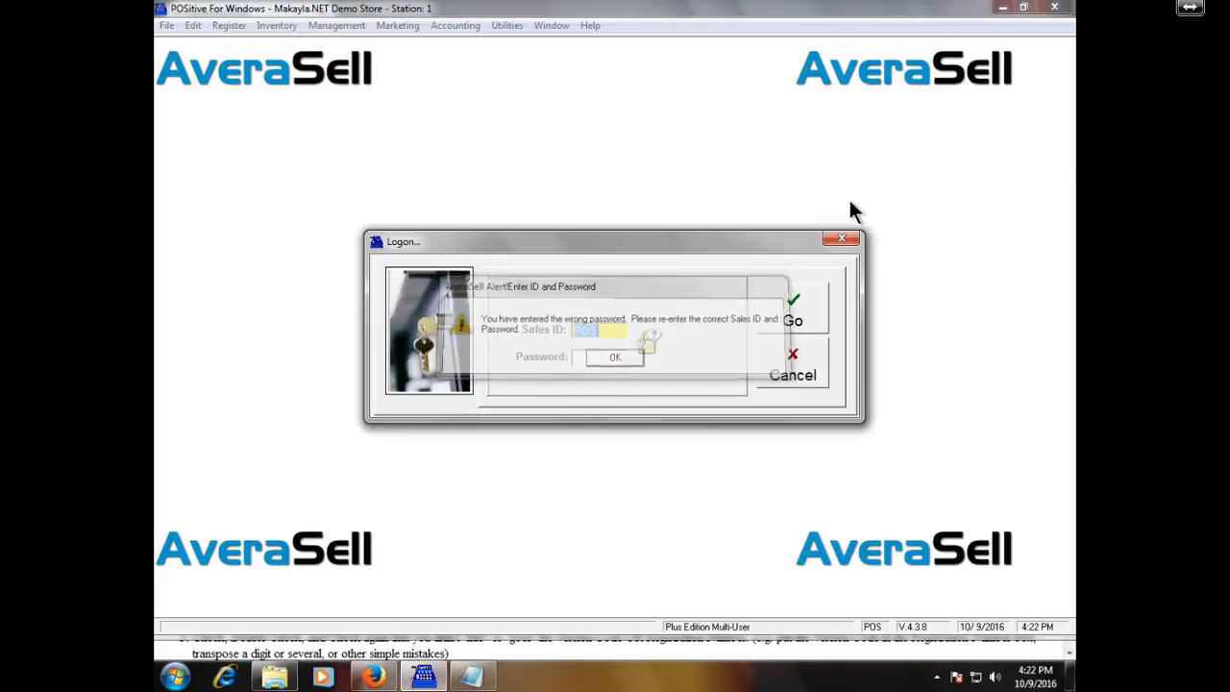
{"action": "key", "text": "Tab"}
{"action": "type", "text": "***"}
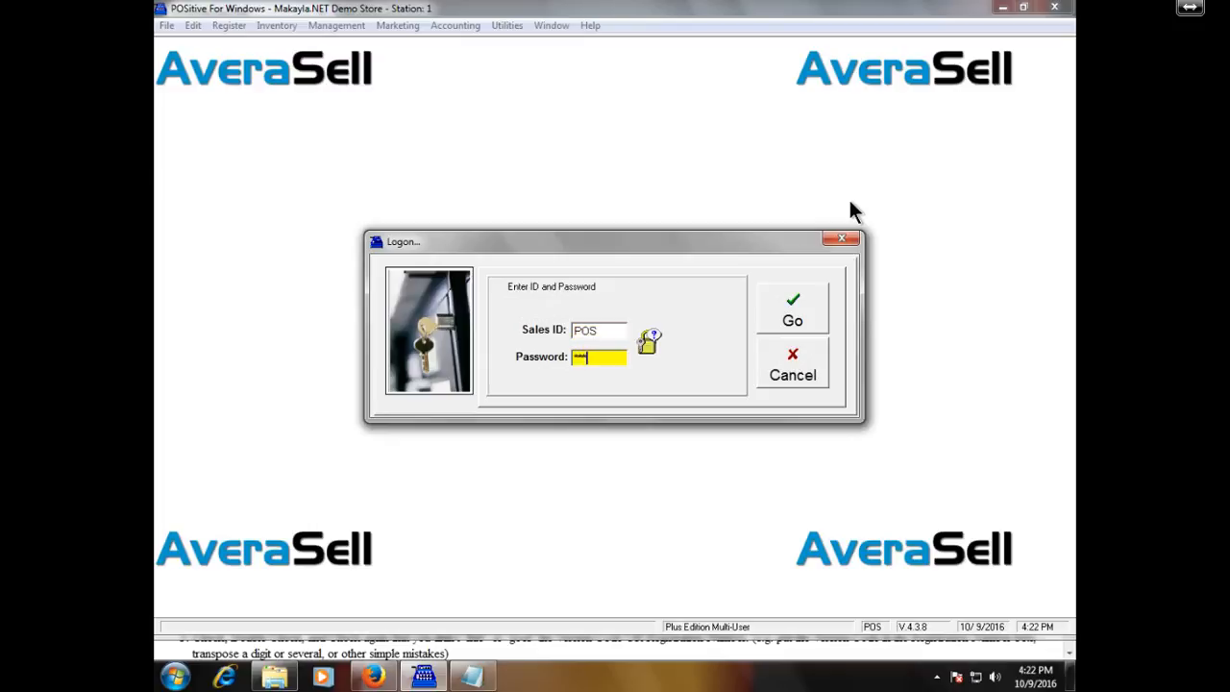
{"action": "key", "text": "Return"}
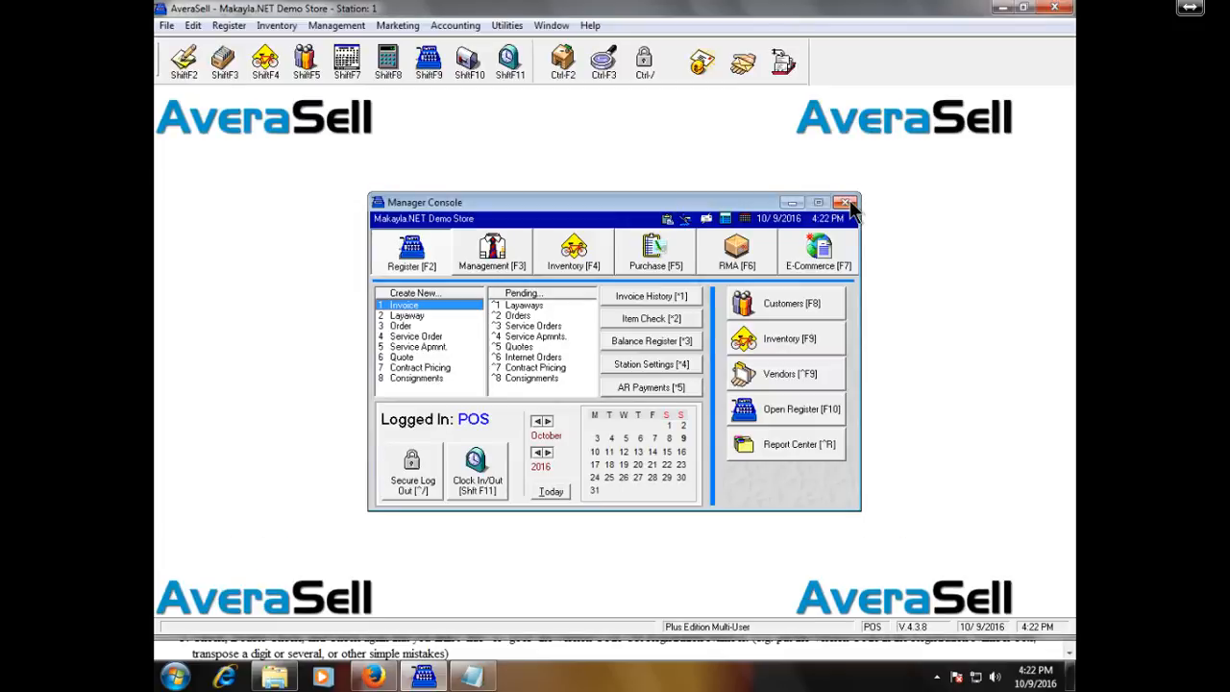